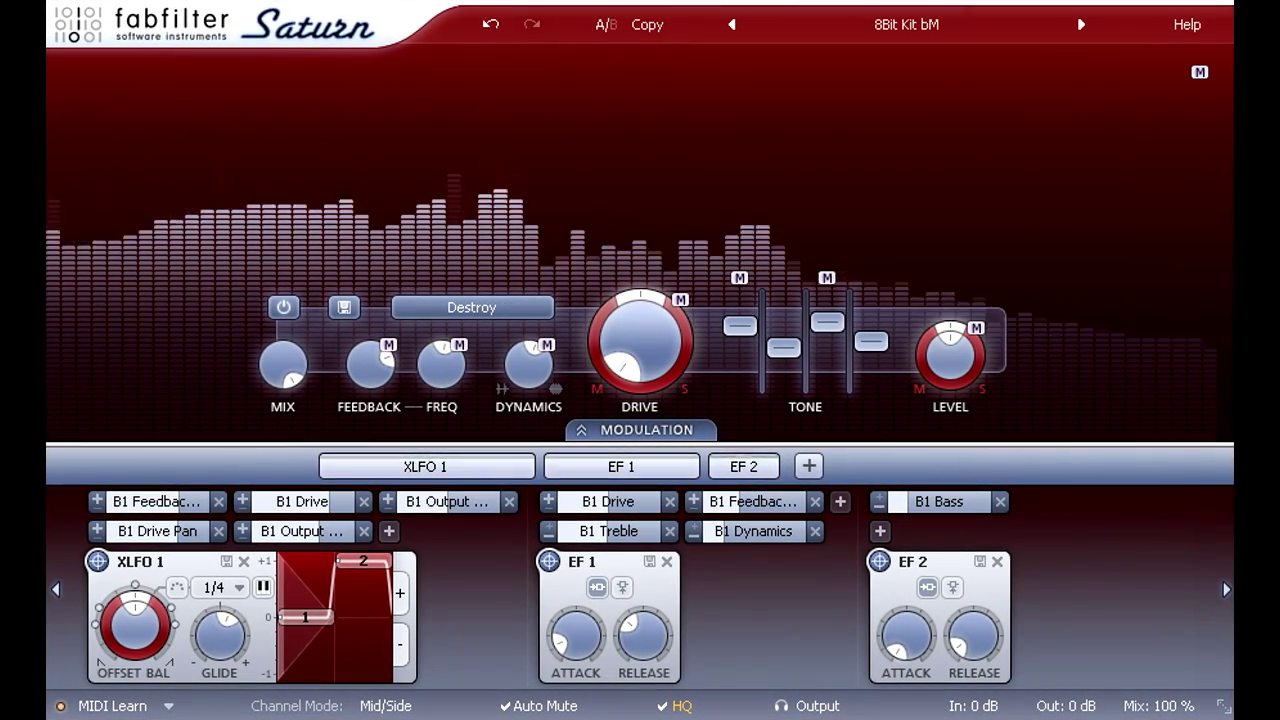
- Audition Basic Saturator O, Big Block of Dist bM and Bit Crush Sequence 02 bM, then load Clean
left_click(911, 30)
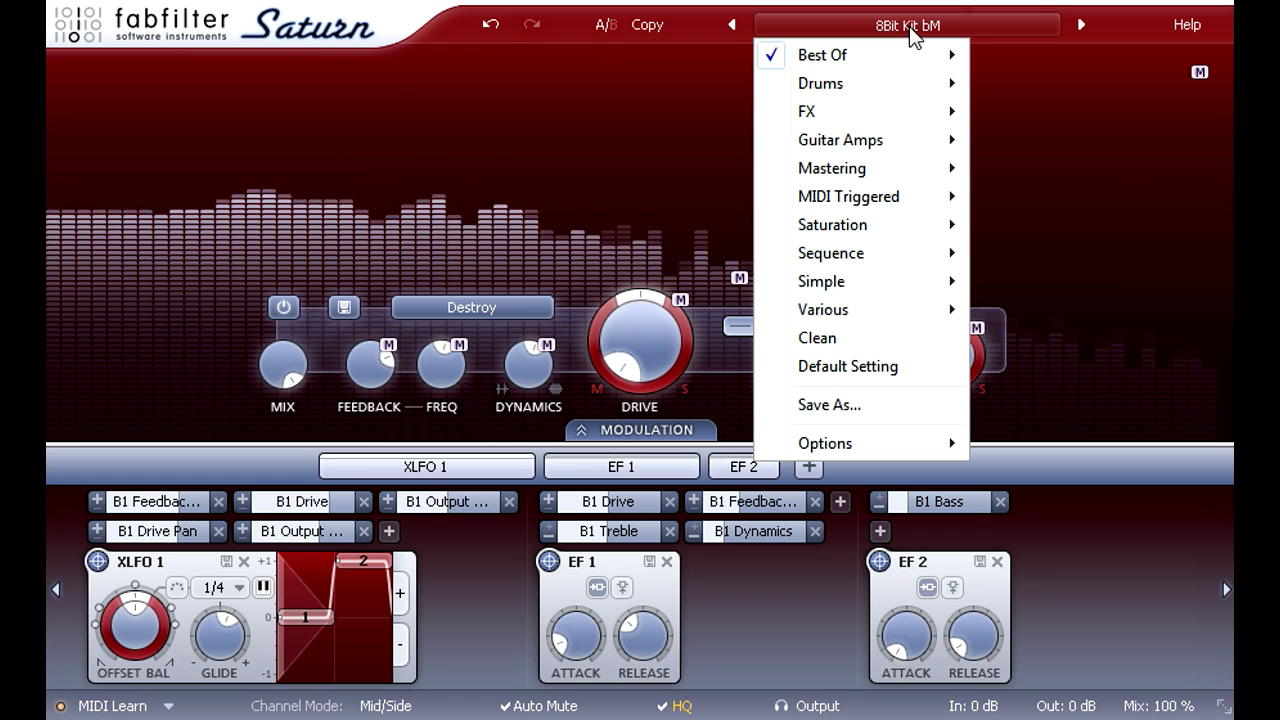
mouse_move(888, 63)
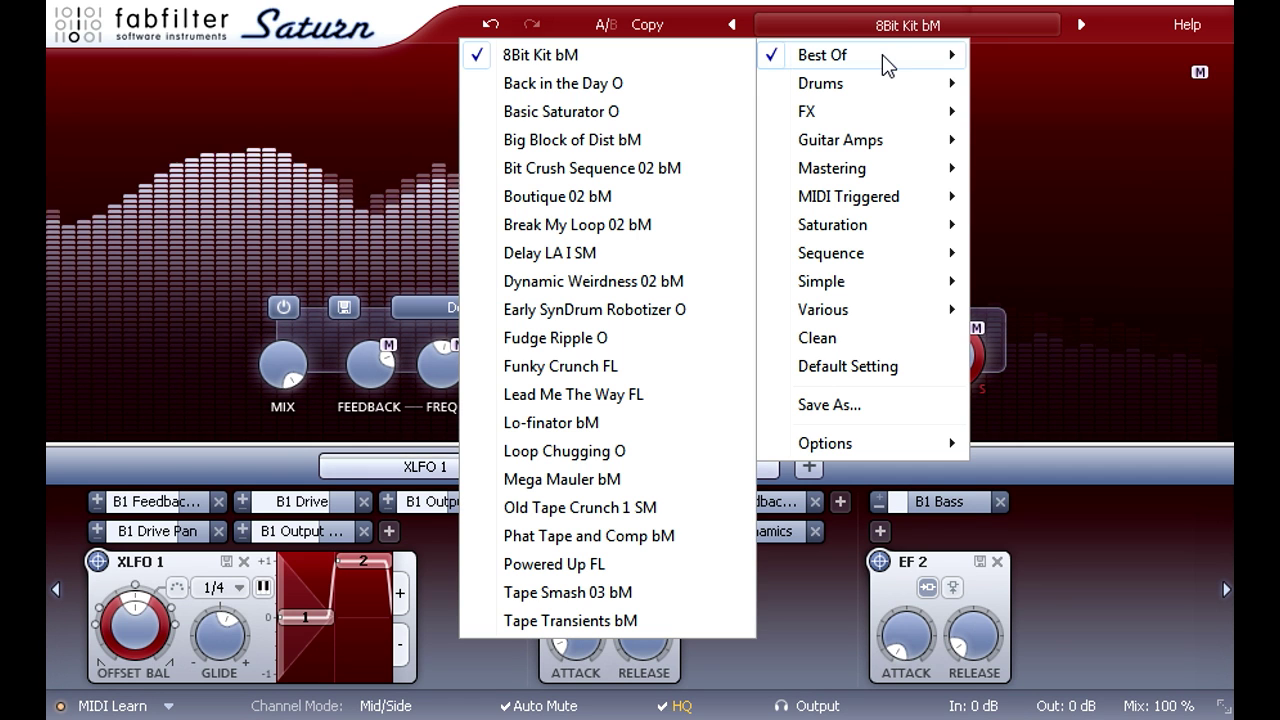
left_click(668, 112)
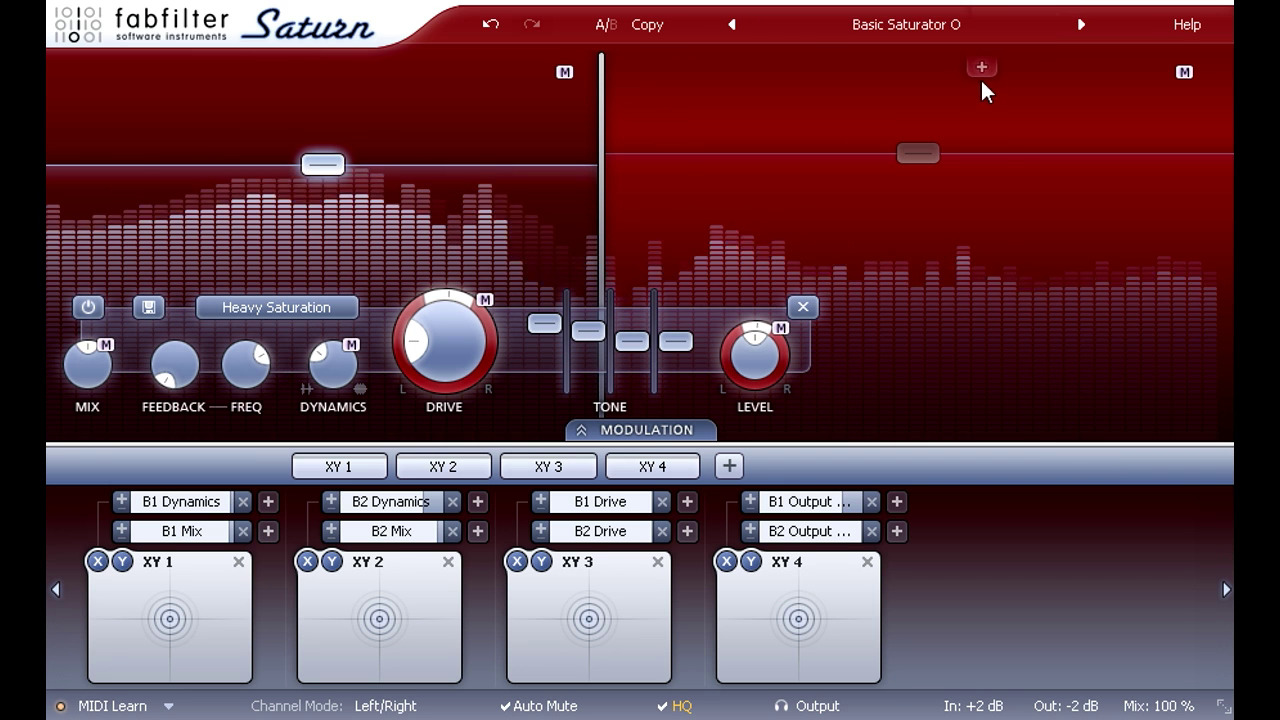
left_click(1082, 25)
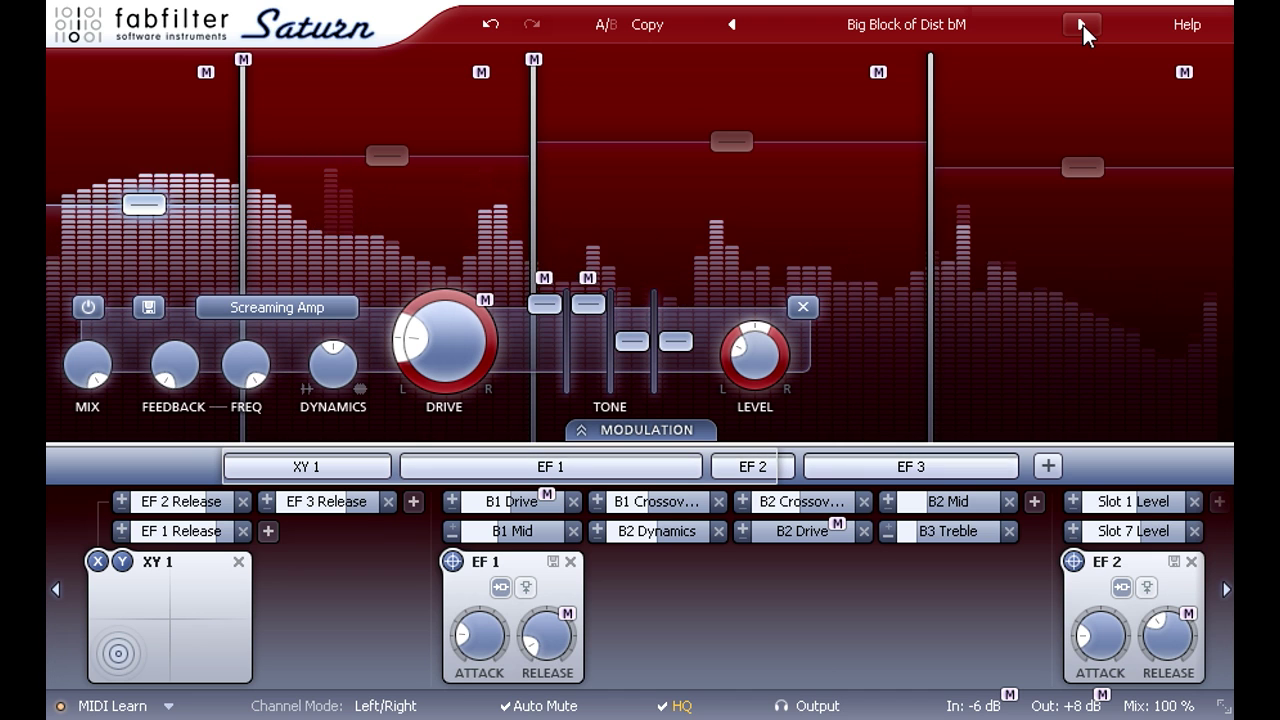
left_click(1083, 25)
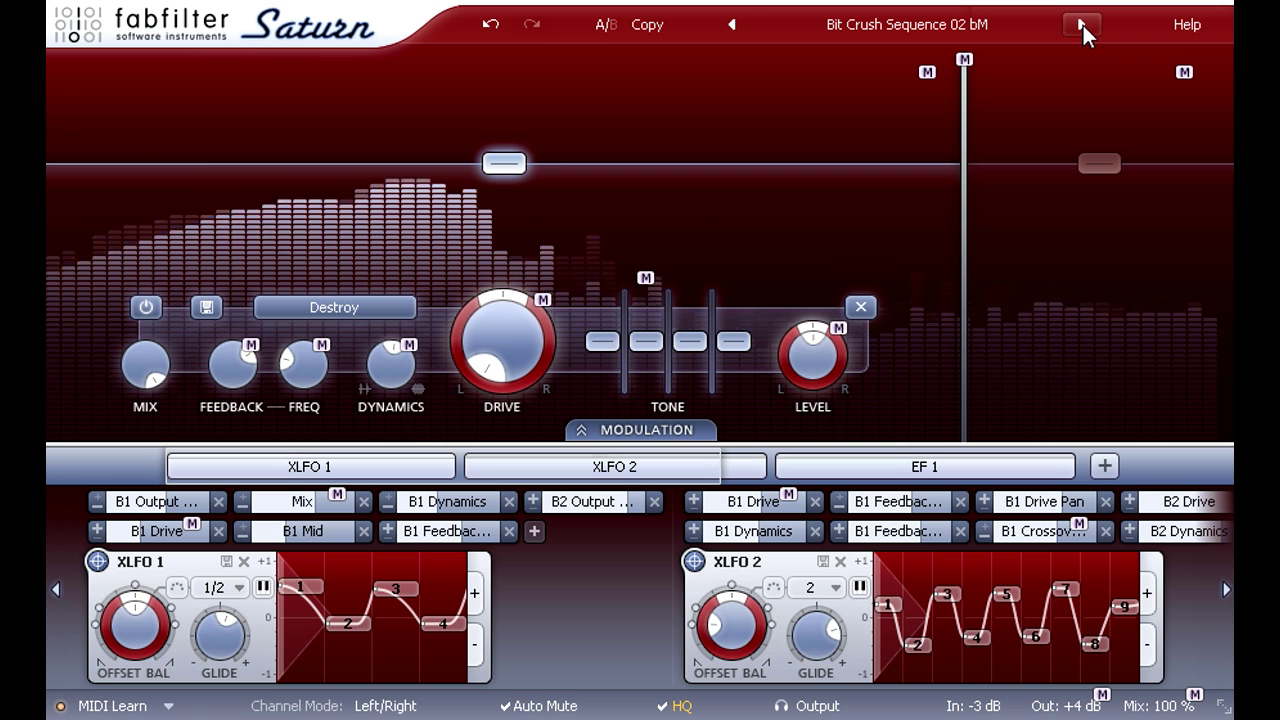
left_click(984, 22)
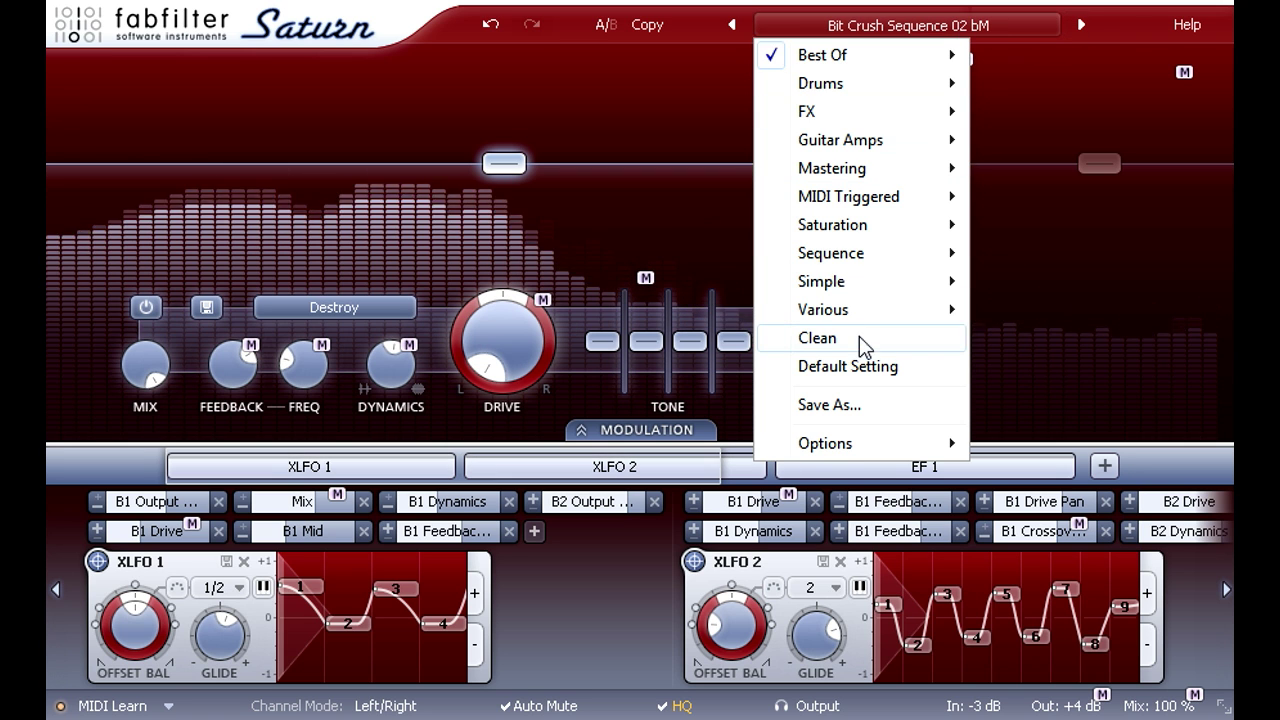
left_click(895, 340)
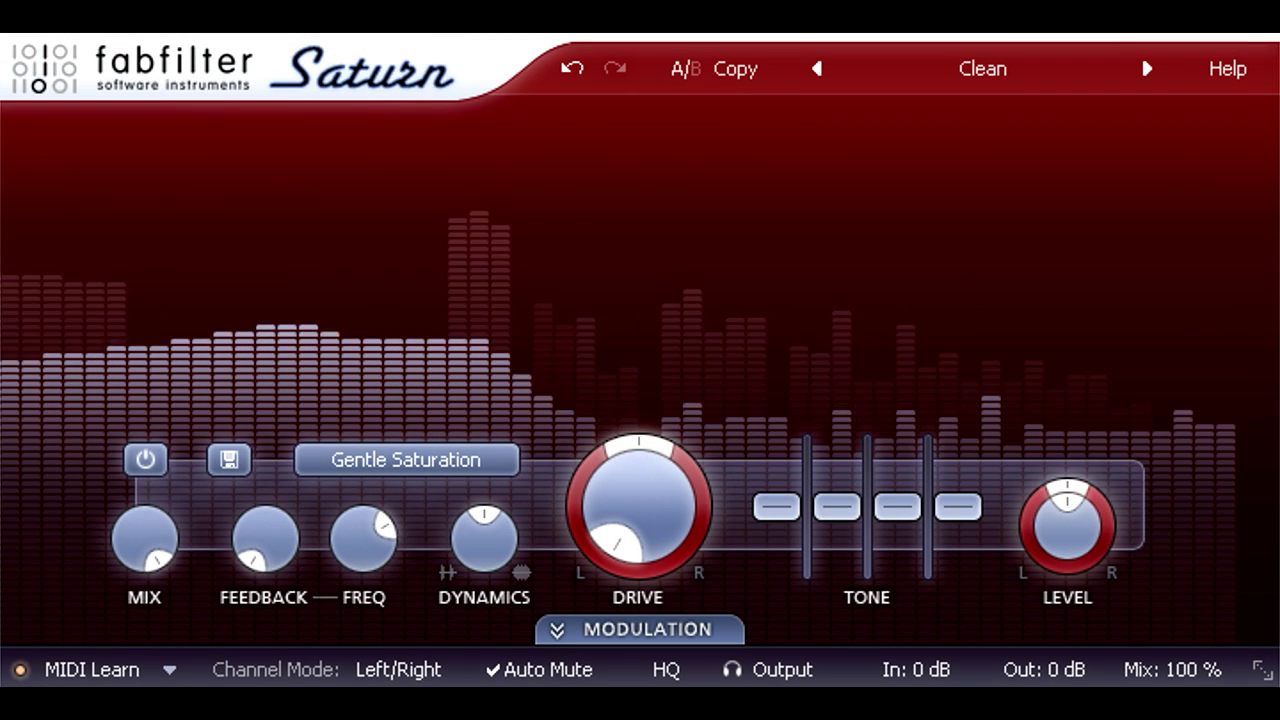
- Push Band 1 Drive up from 0% to near 93%, settling at about 69%
mouse_move(655, 512)
left_click_drag(643, 507, 656, 88)
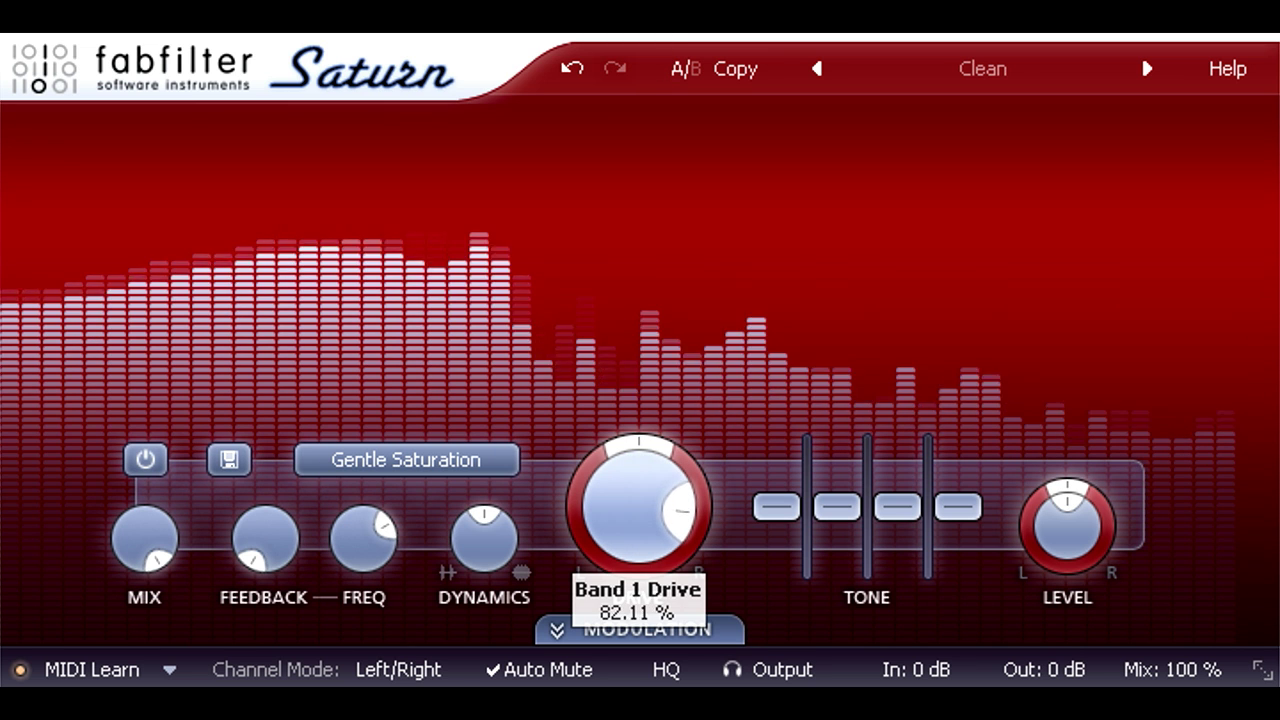
left_click_drag(656, 60, 656, 5)
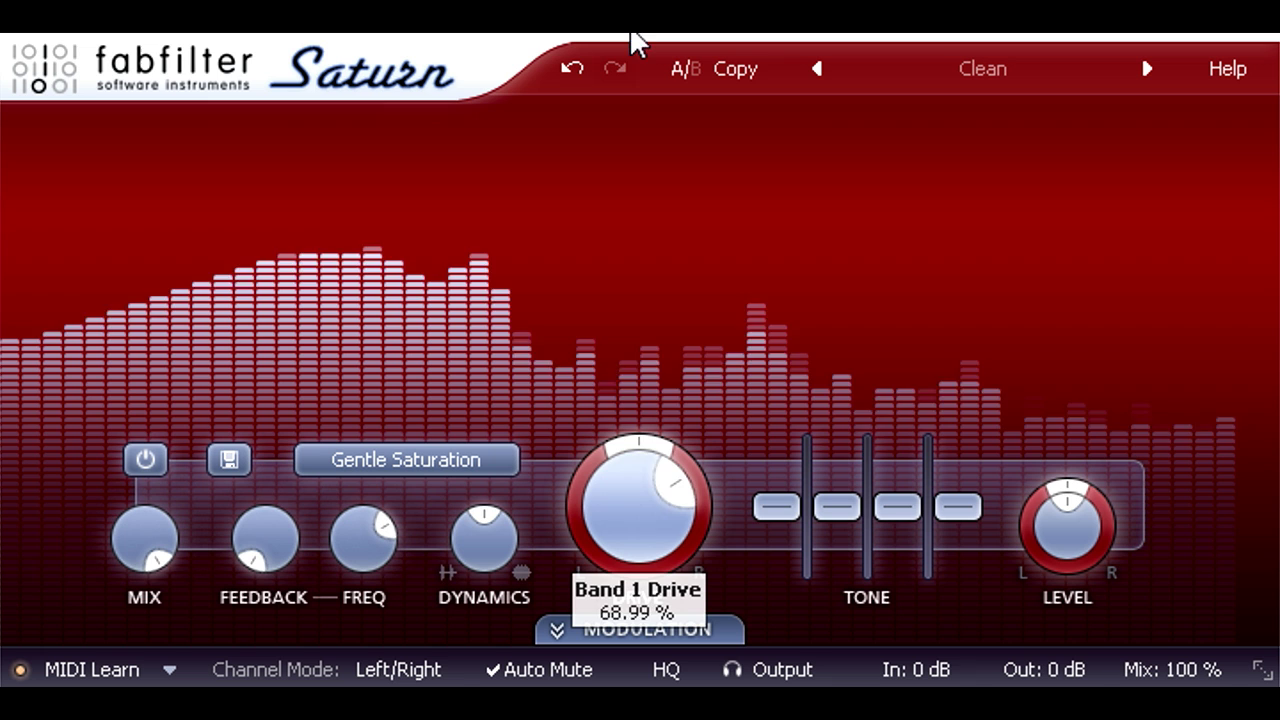
- Switch Band 1 to Clean Tube, push drive near maximum, then lower it to about 48%
left_click(500, 440)
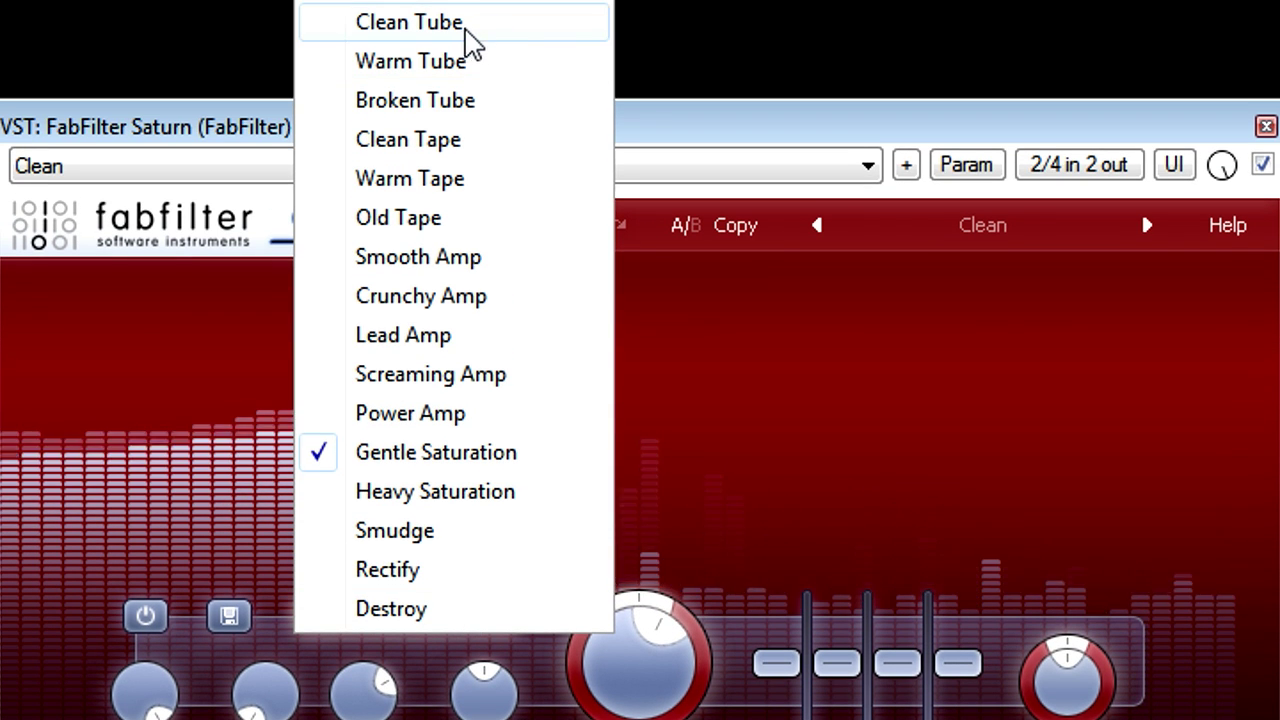
left_click(510, 38)
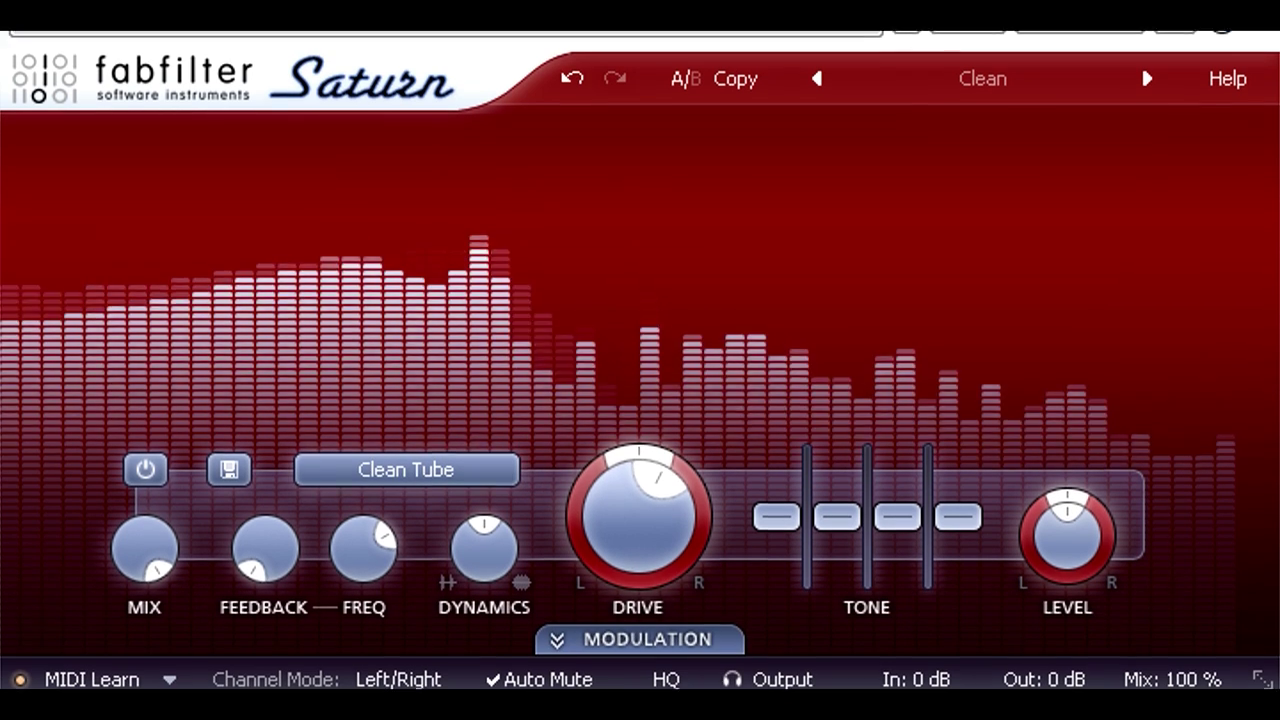
mouse_move(655, 472)
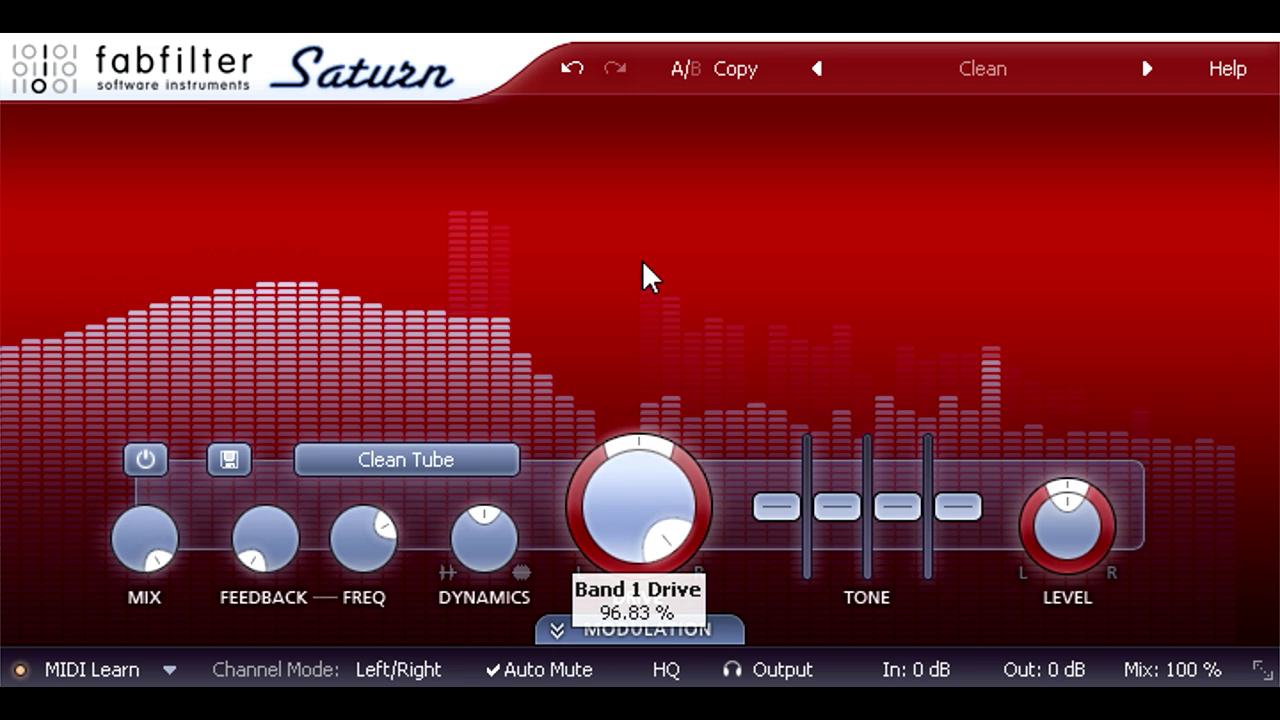
left_click_drag(643, 264, 643, 238)
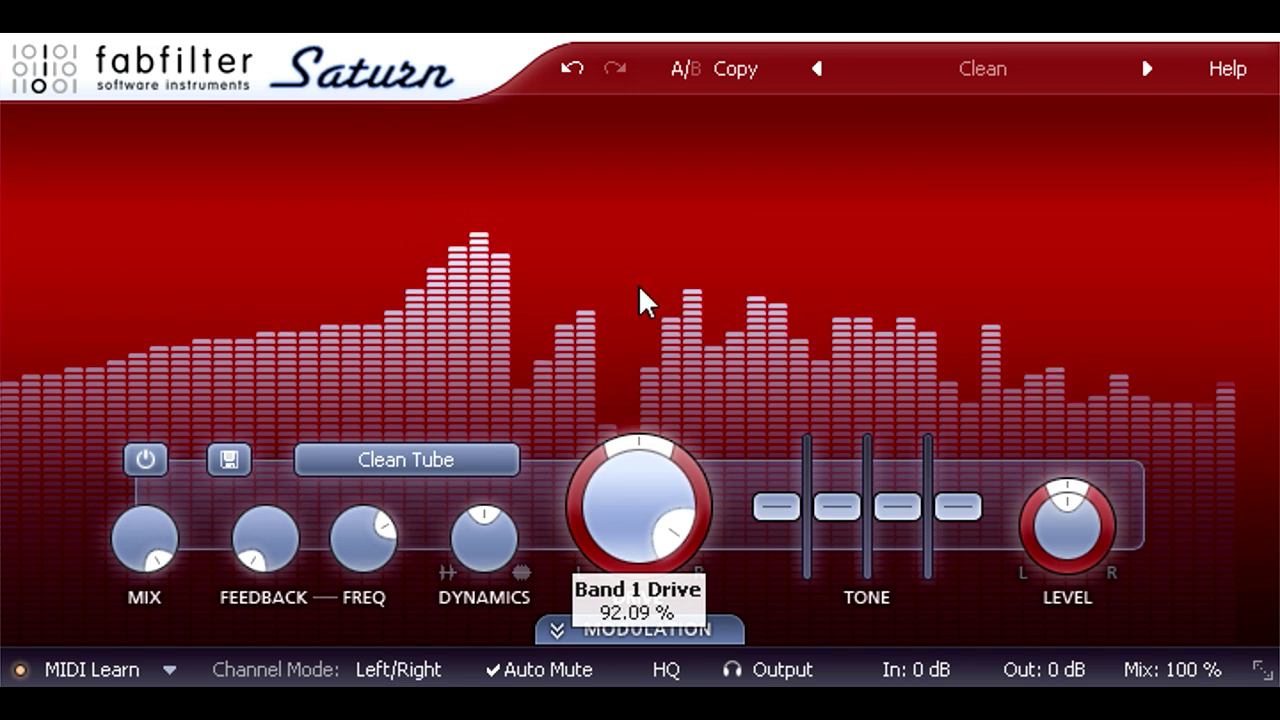
left_click_drag(640, 380, 634, 543)
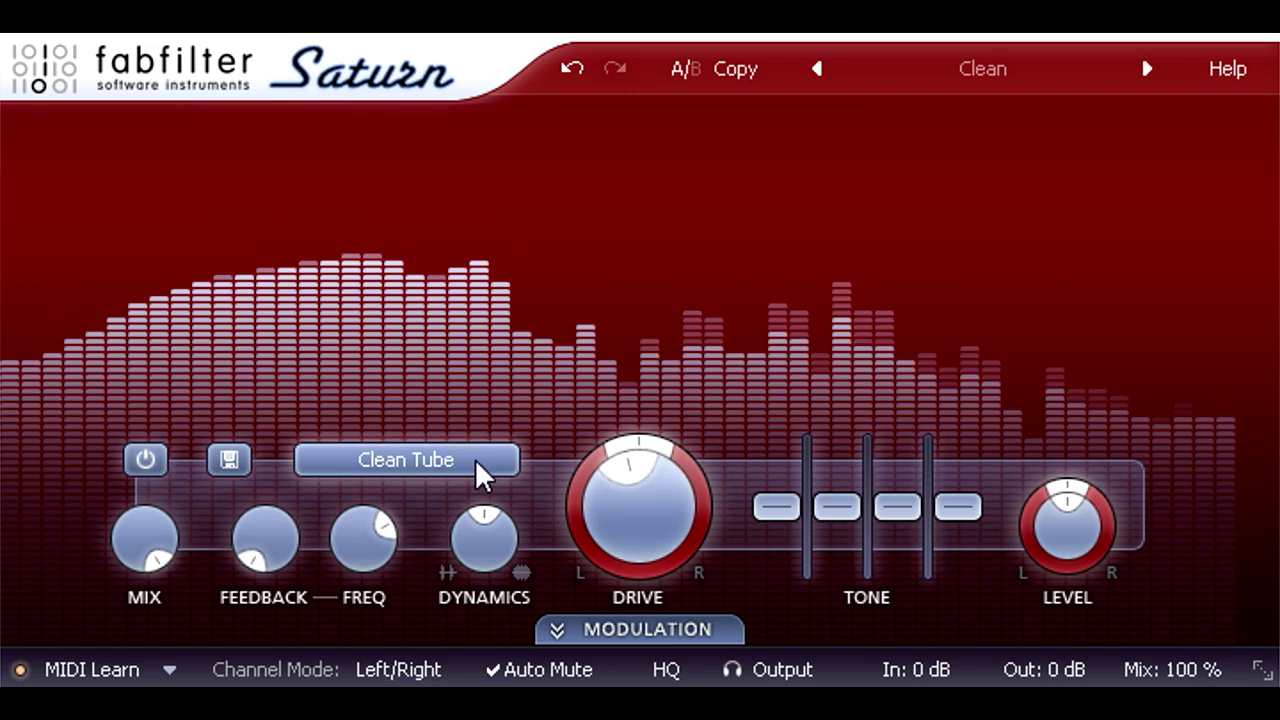
- Switch the style to Warm Tube and raise drive to about 85%
left_click(478, 466)
left_click(466, 64)
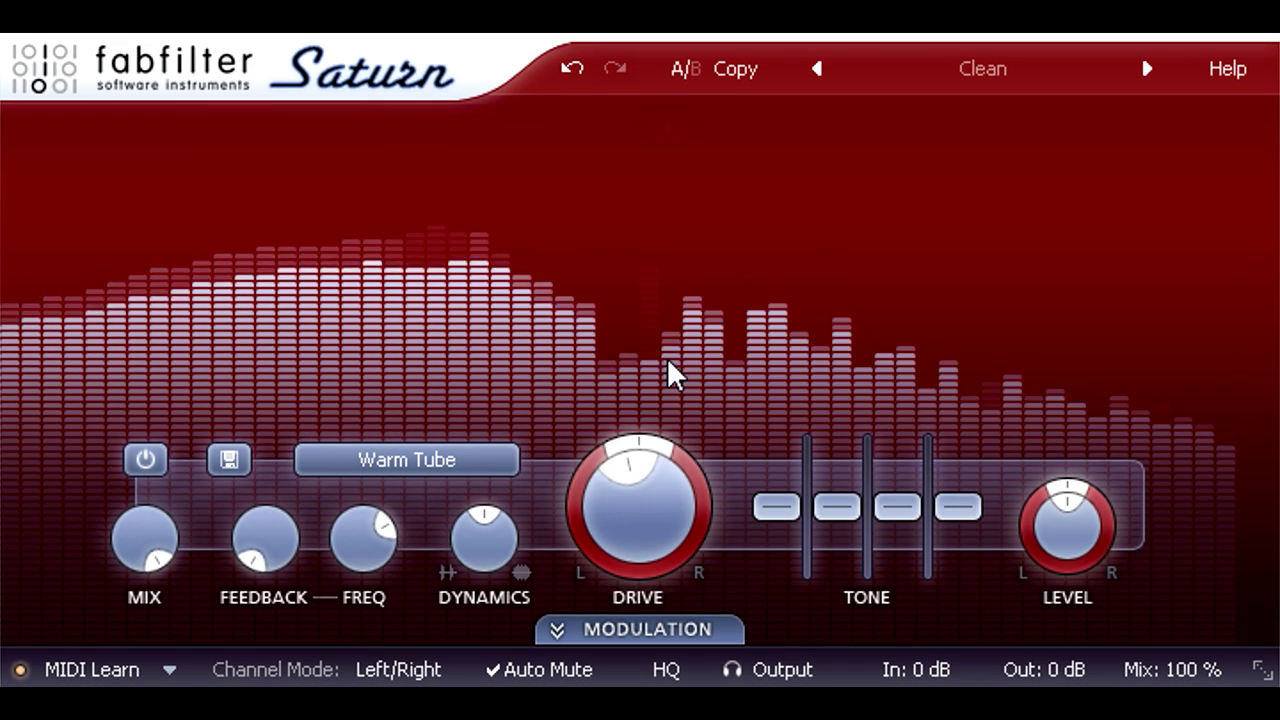
left_click_drag(648, 540, 645, 575)
- Switch to Broken Tube, sweep drive up to about 73%, then bring it back down low
left_click(412, 462)
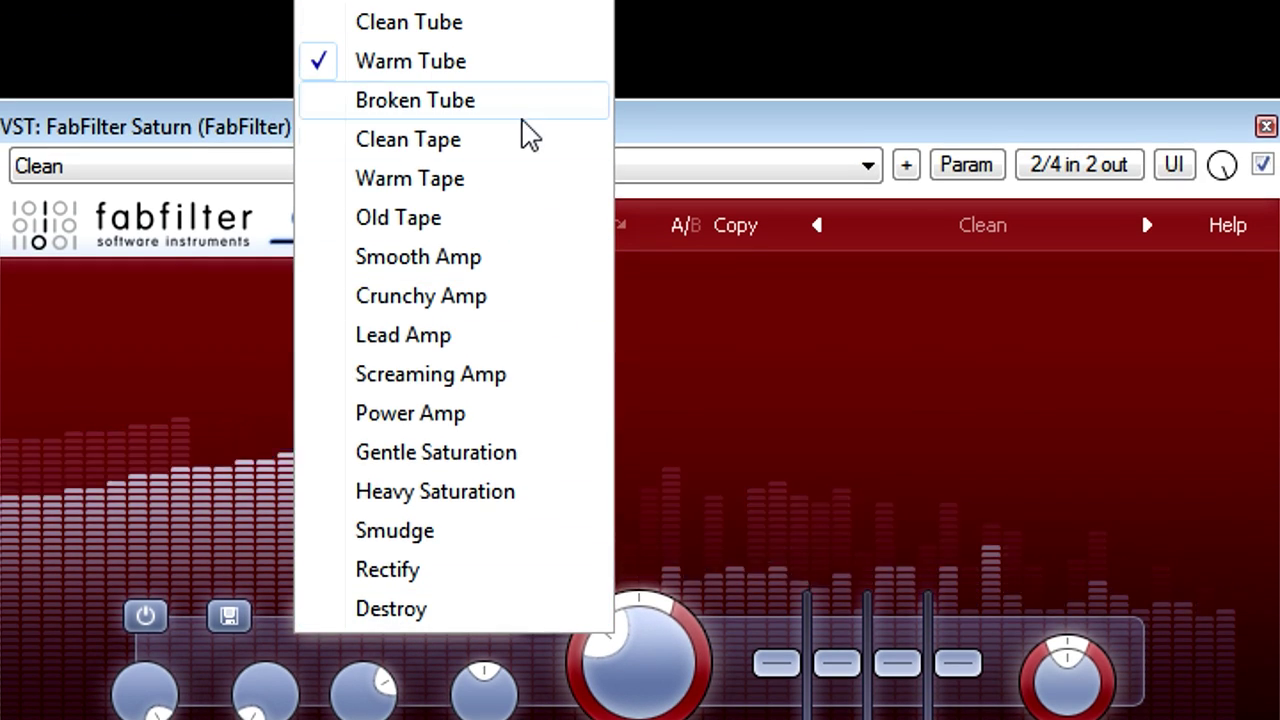
left_click(517, 112)
left_click_drag(636, 690, 641, 635)
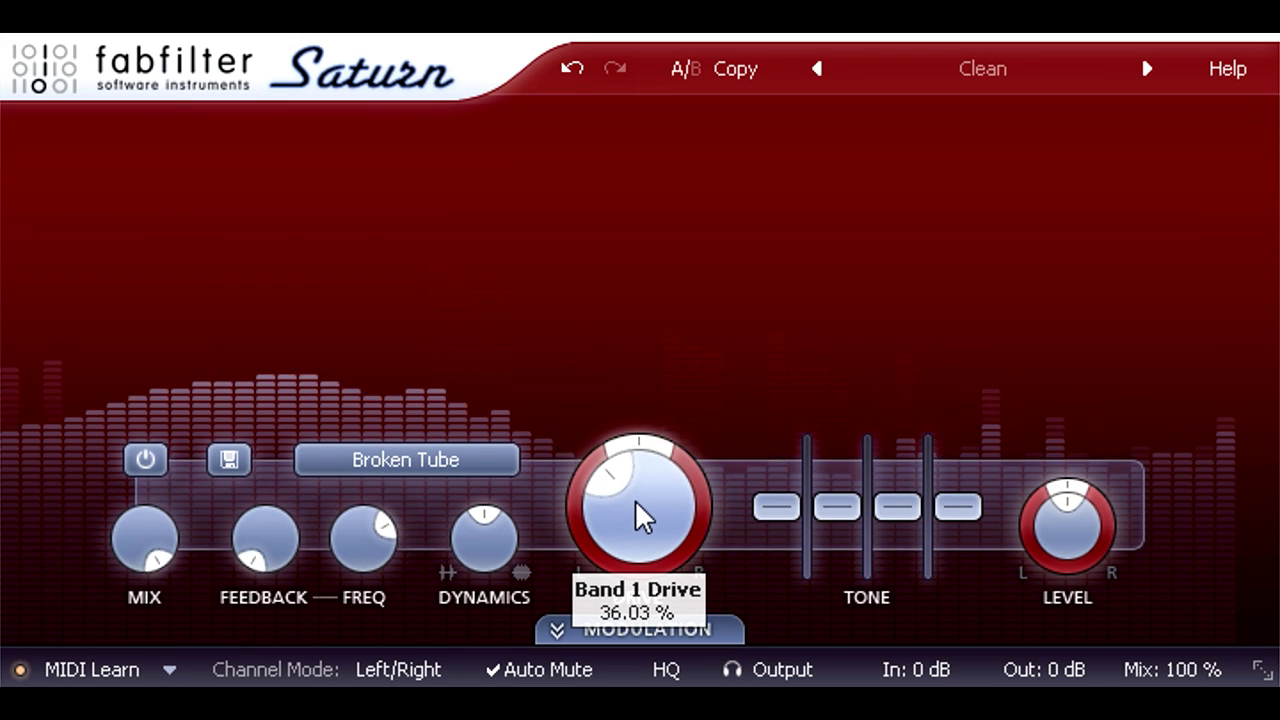
left_click_drag(640, 478, 645, 385)
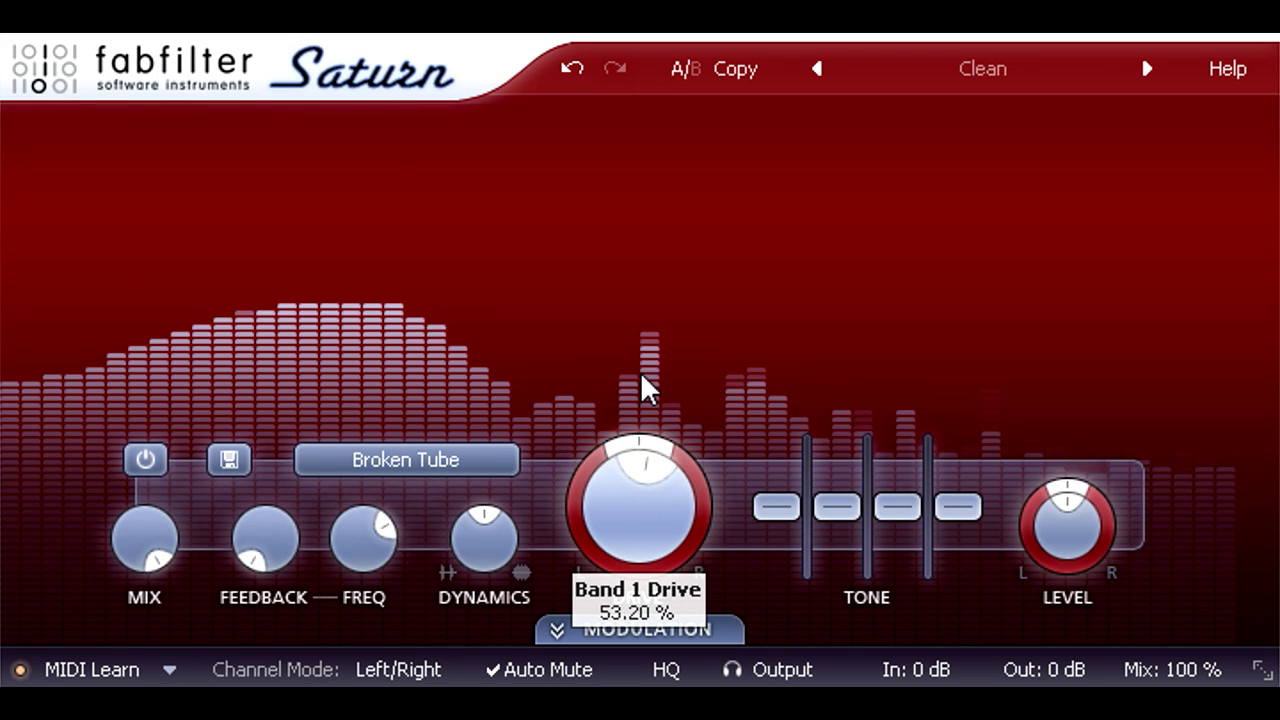
left_click_drag(652, 290, 654, 249)
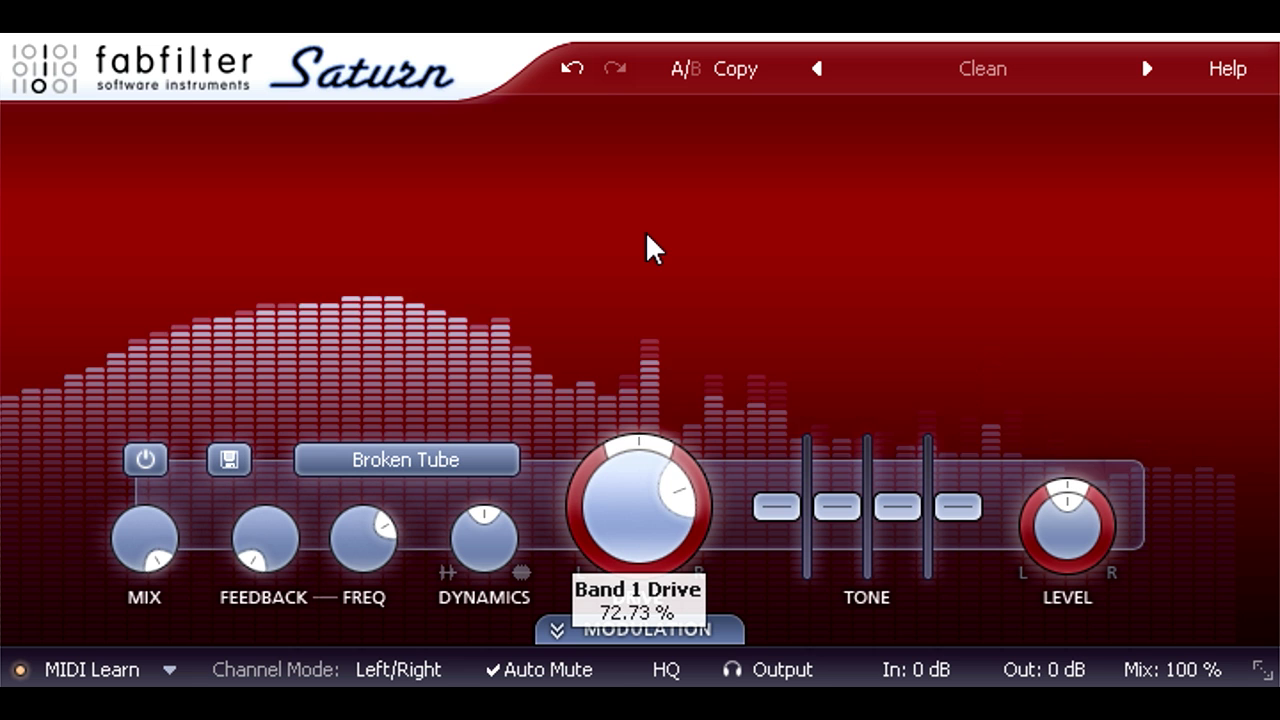
left_click_drag(651, 178, 638, 558)
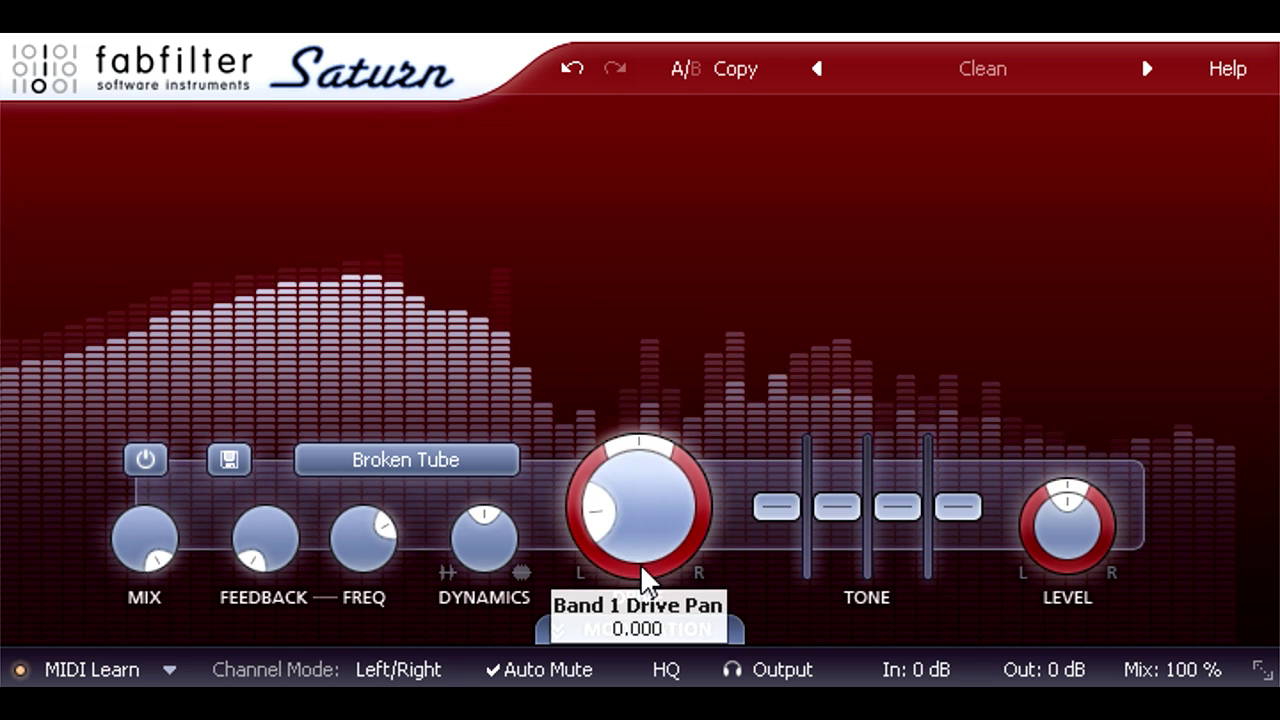
- Switch Band 1 to Clean Tape and raise drive to about 70%
left_click(445, 466)
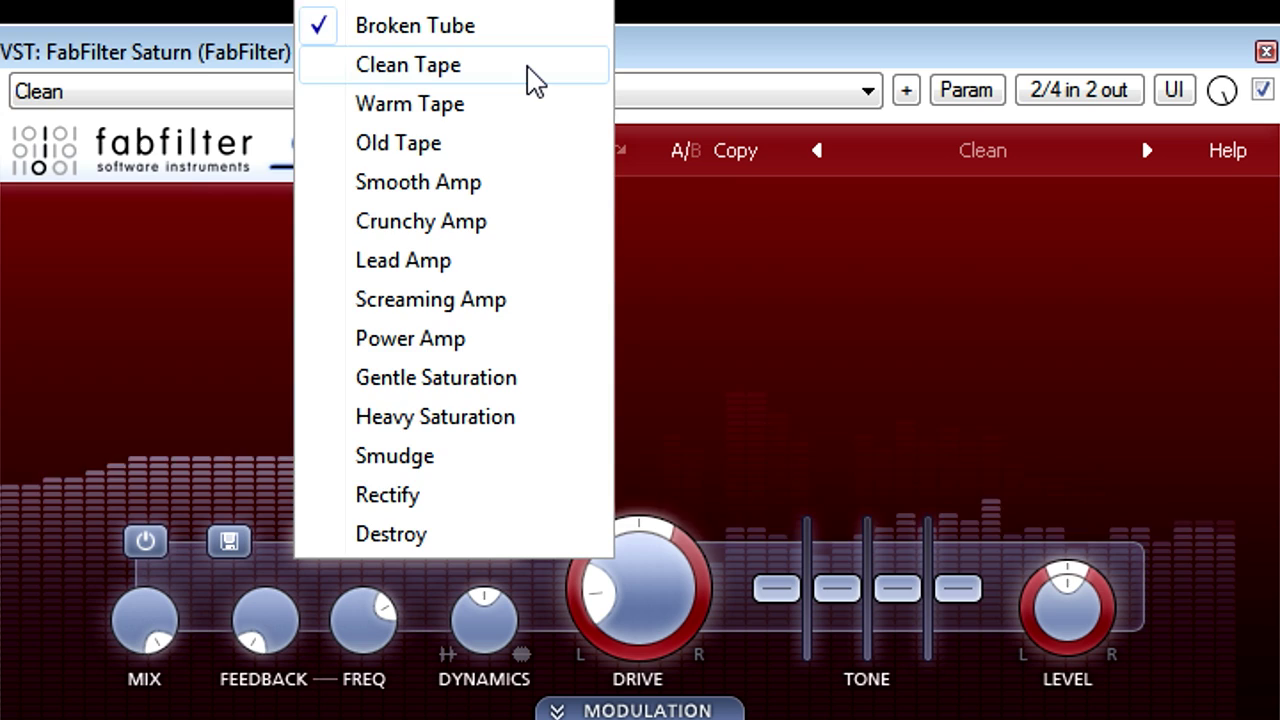
left_click(524, 68)
left_click_drag(674, 501, 657, 280)
- Switch to Warm Tape and push drive up to about 87%
left_click(516, 462)
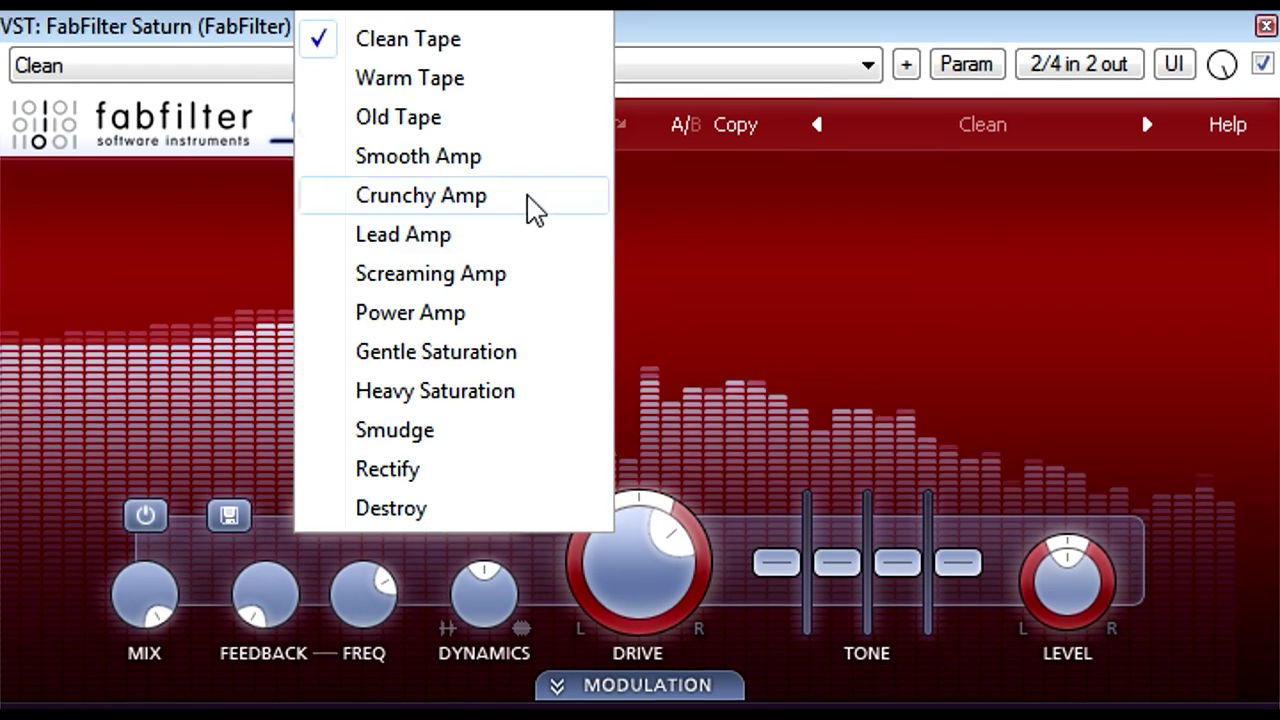
left_click(523, 77)
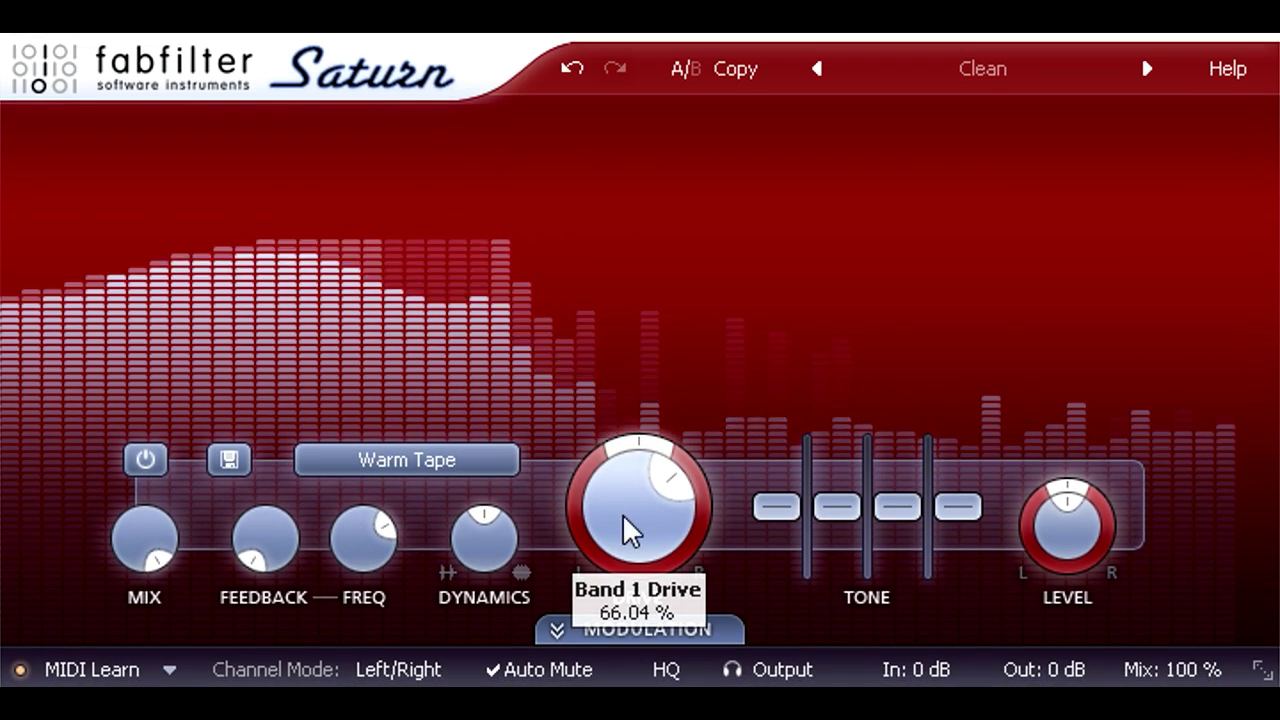
left_click_drag(629, 596, 630, 525)
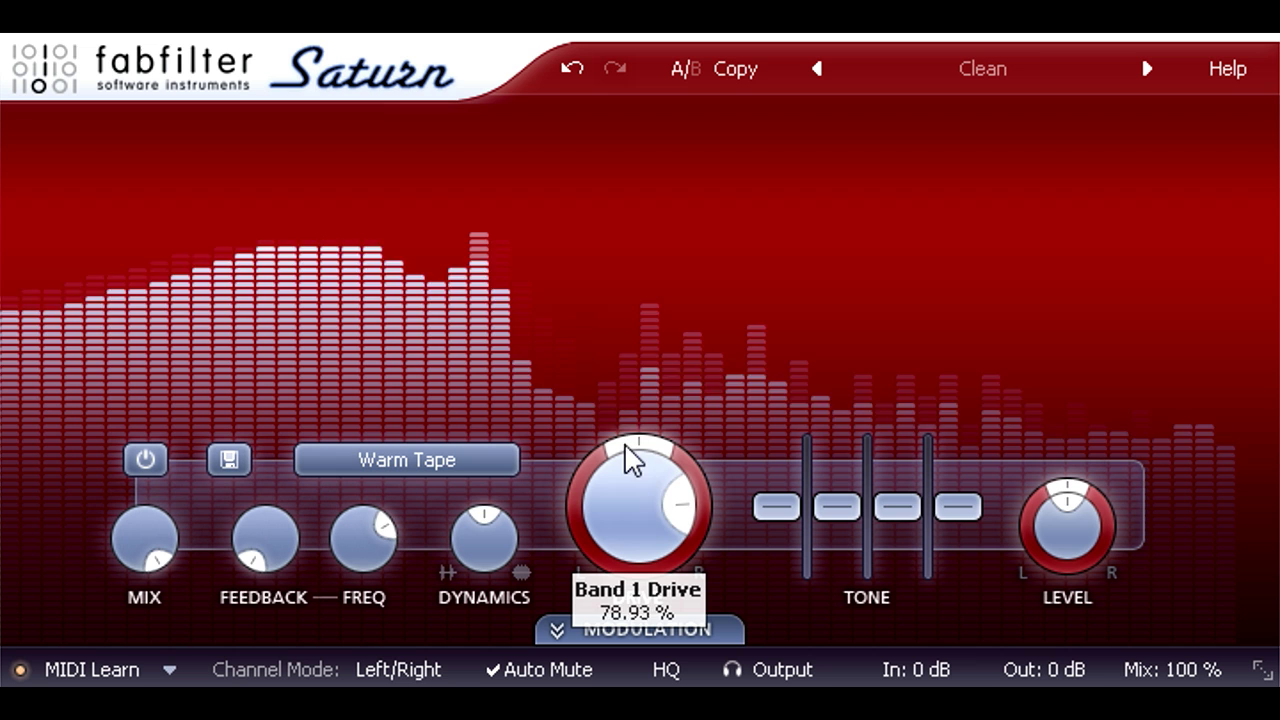
left_click_drag(630, 415, 632, 478)
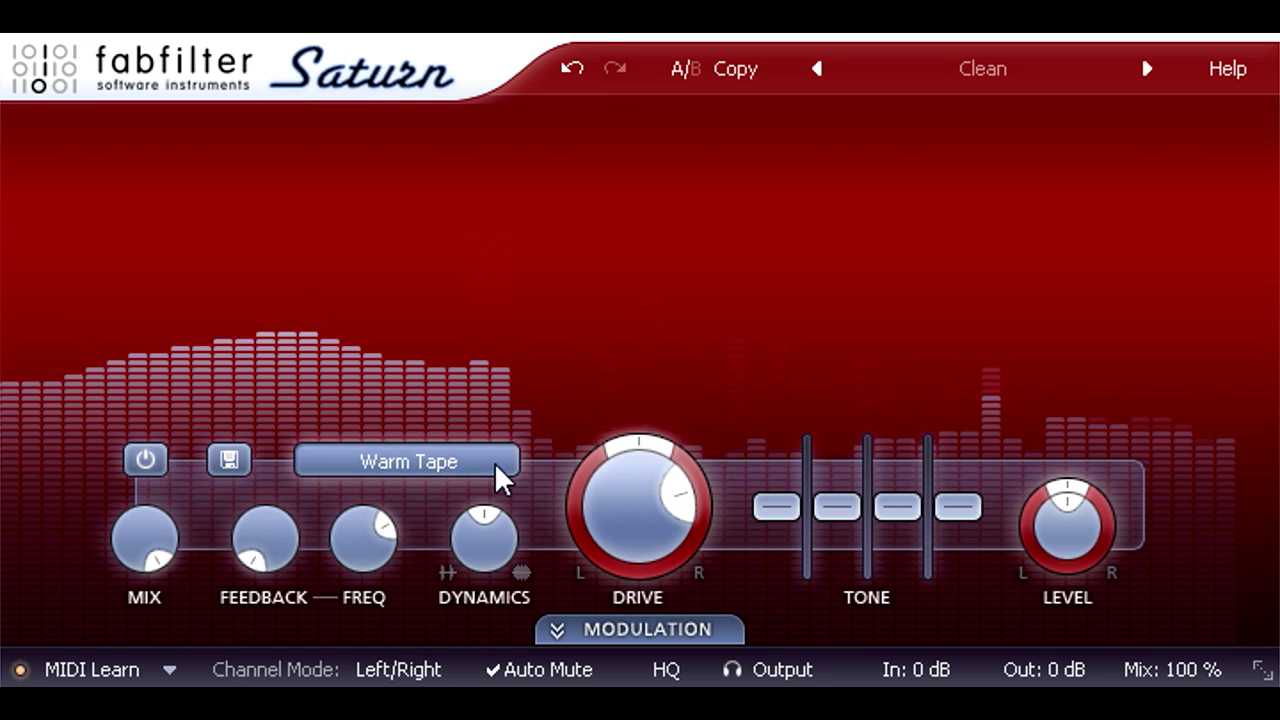
- Switch to Old Tape and lower drive to about 38%
left_click(500, 478)
left_click(455, 66)
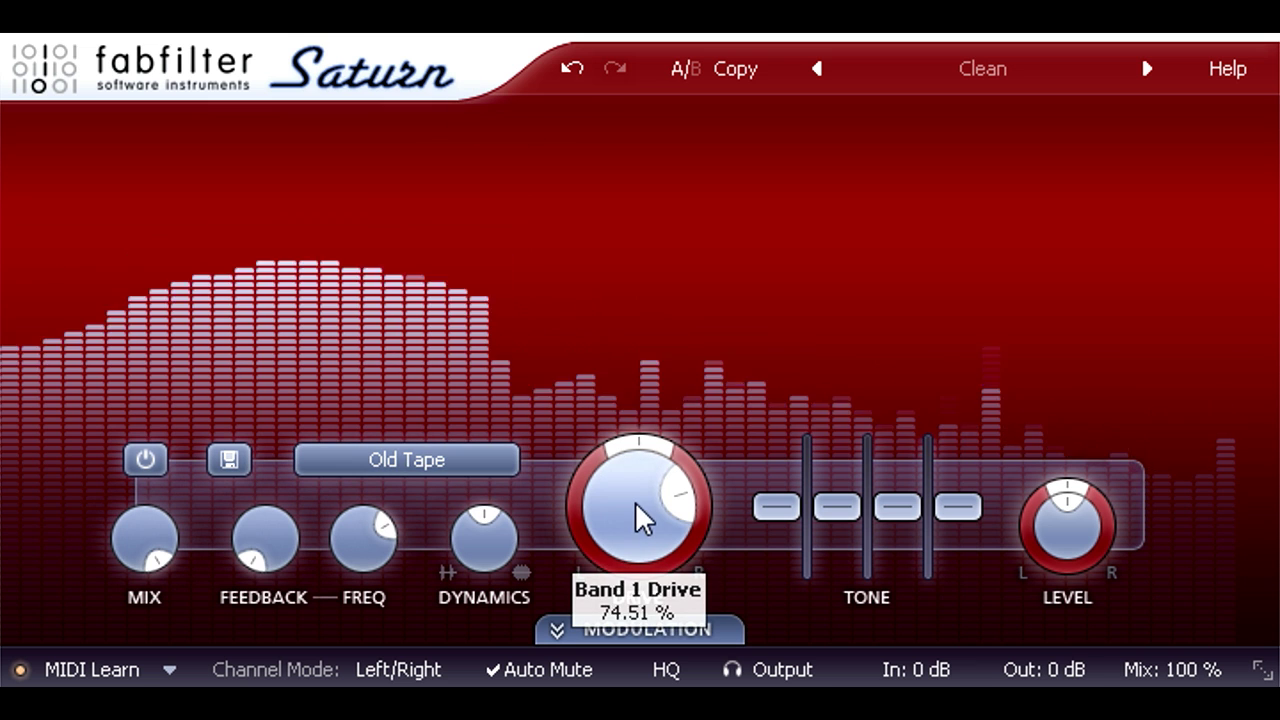
left_click_drag(640, 537, 636, 700)
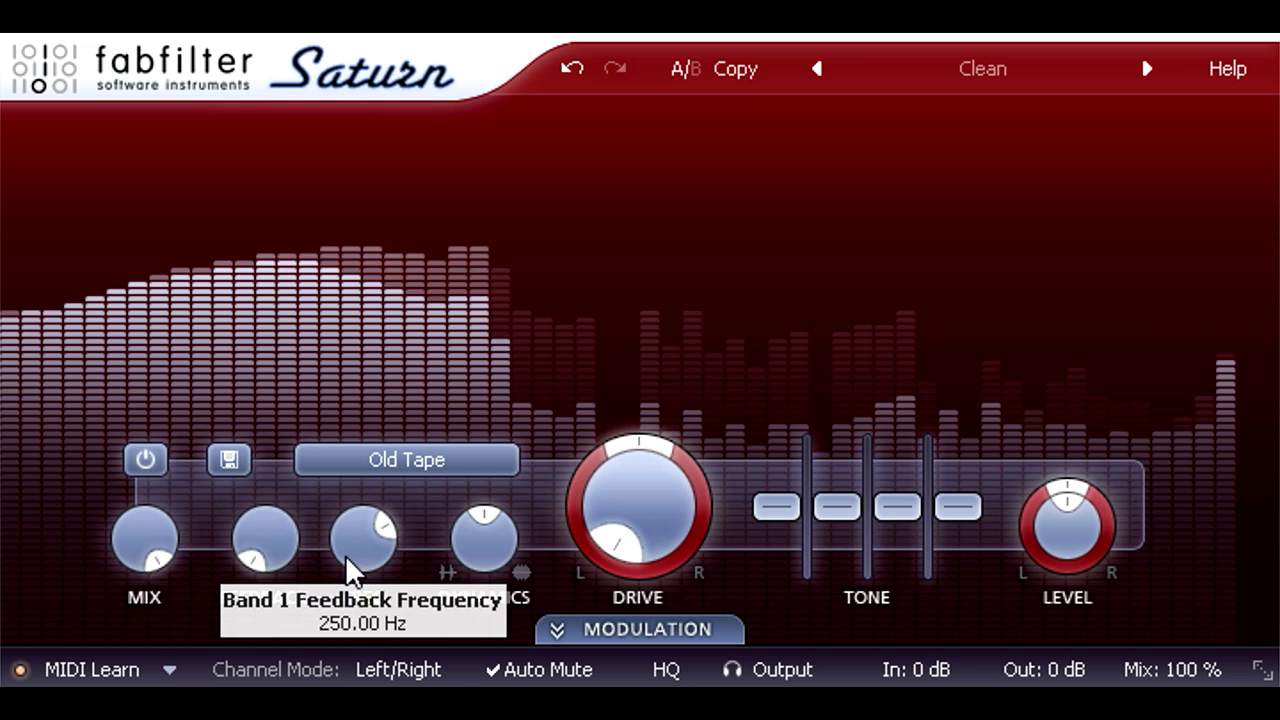
- Bypass the Old Tape band and re-enable it, then sweep its Mix down from 100%
left_click(146, 462)
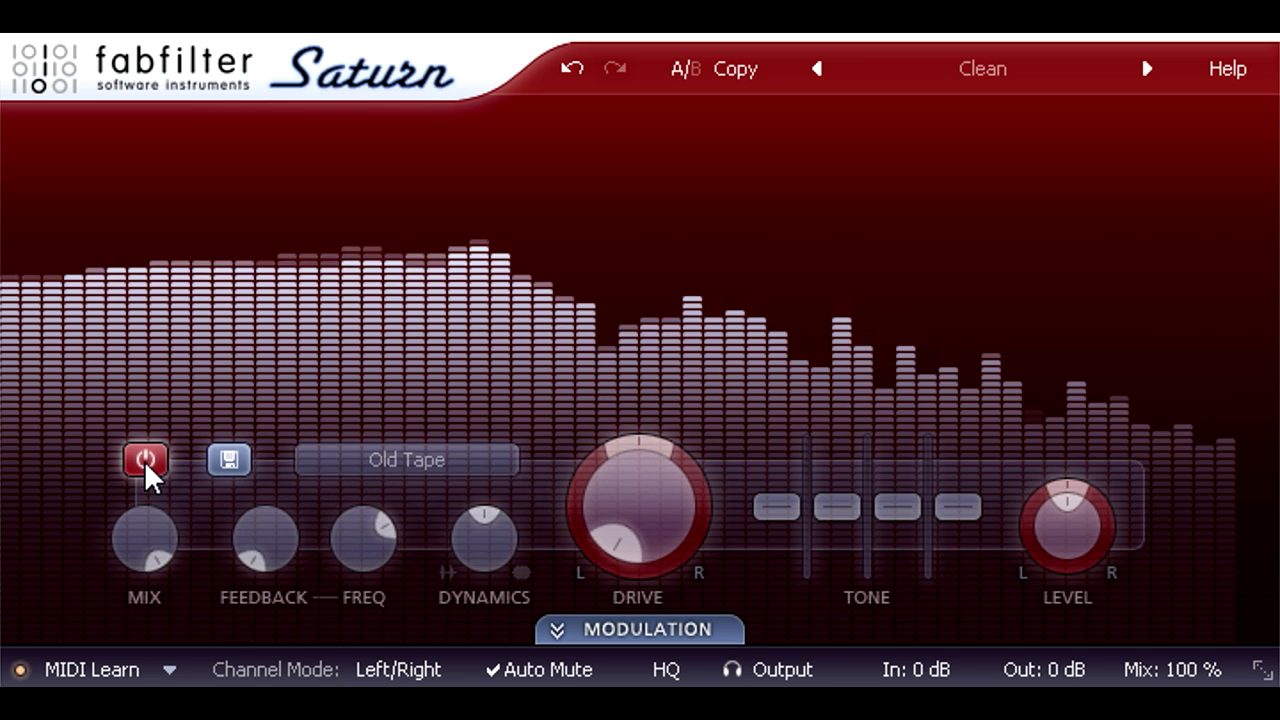
left_click(146, 462)
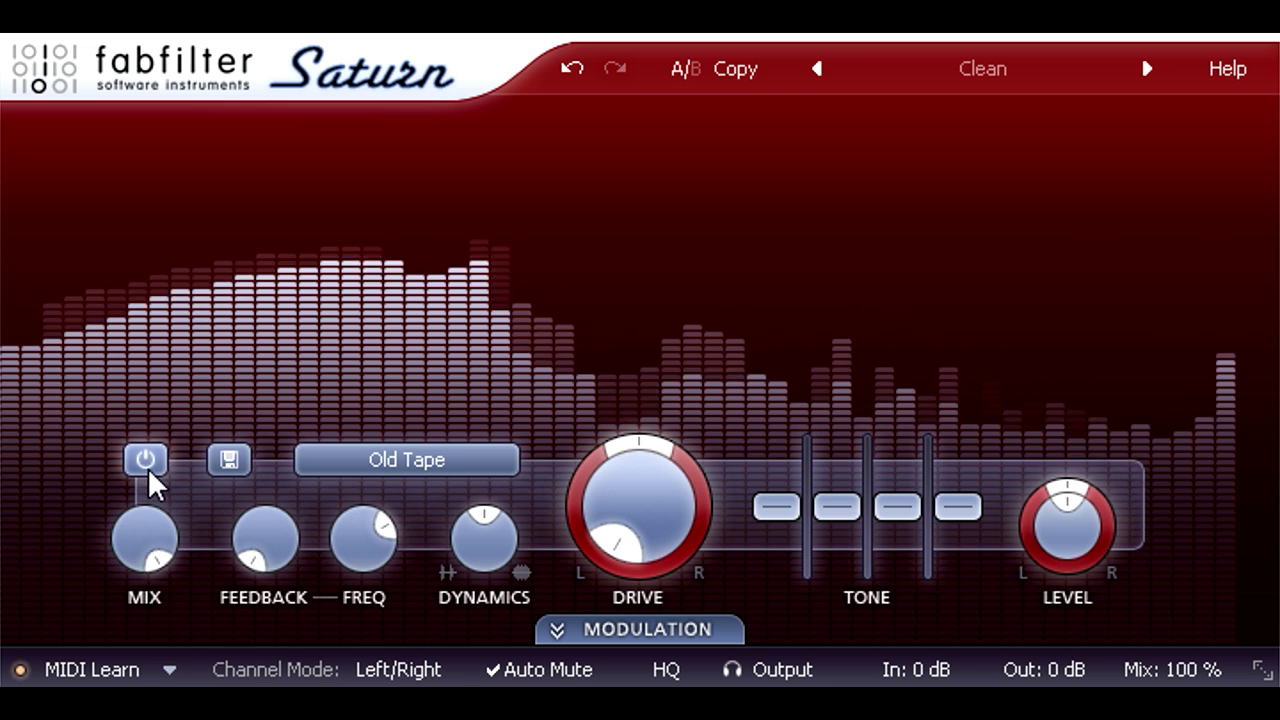
mouse_move(160, 528)
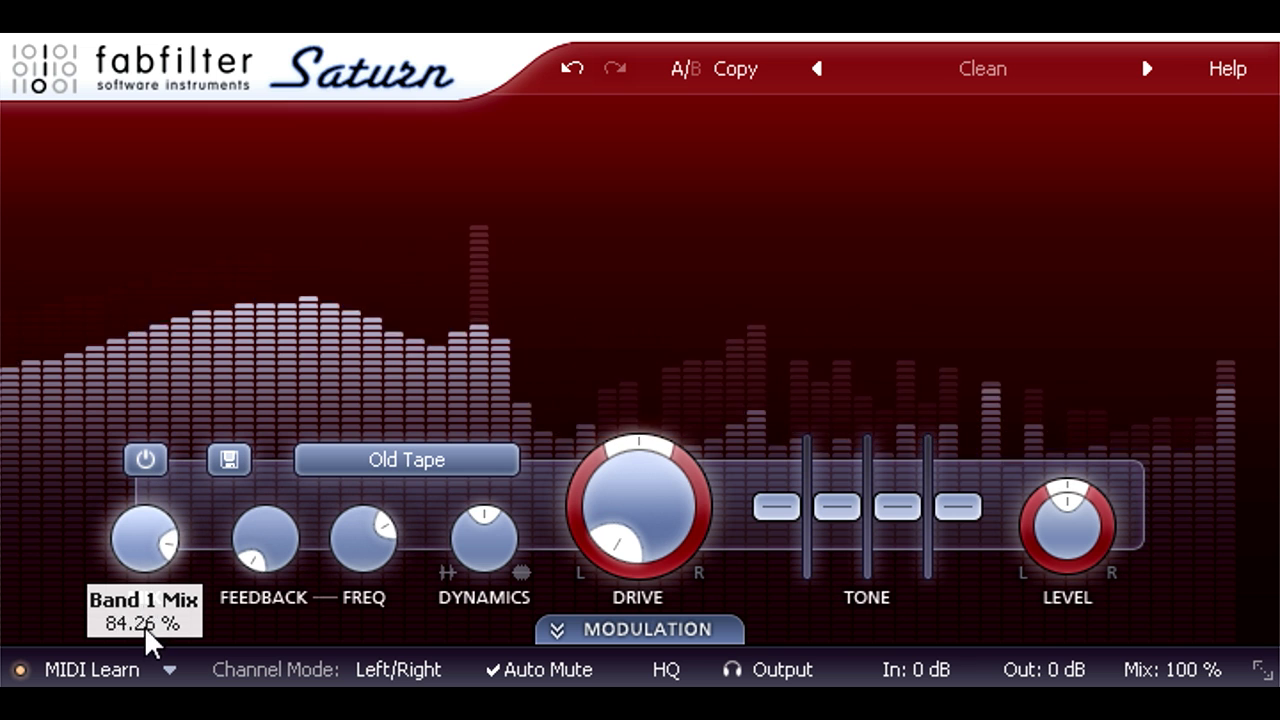
left_click_drag(147, 632, 149, 543)
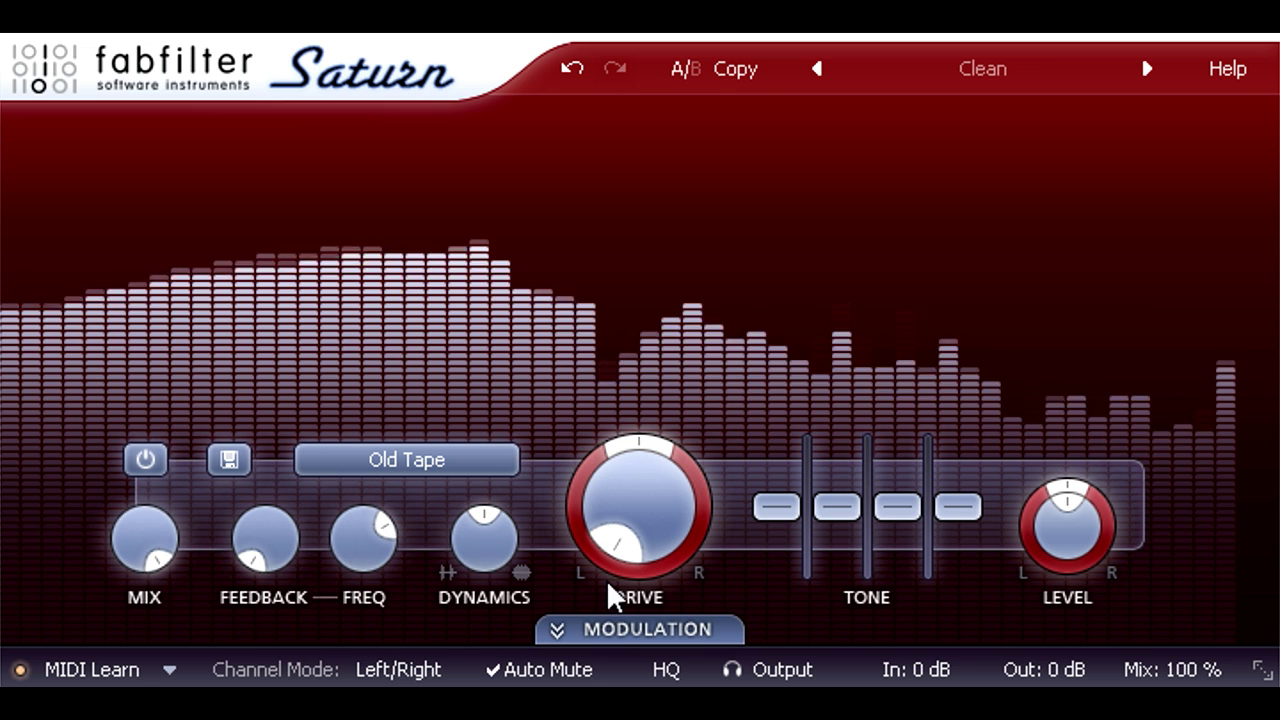
- Try the Destroy style, raising Band 1 drive to about 64% and back to zero
left_click(452, 466)
left_click(442, 458)
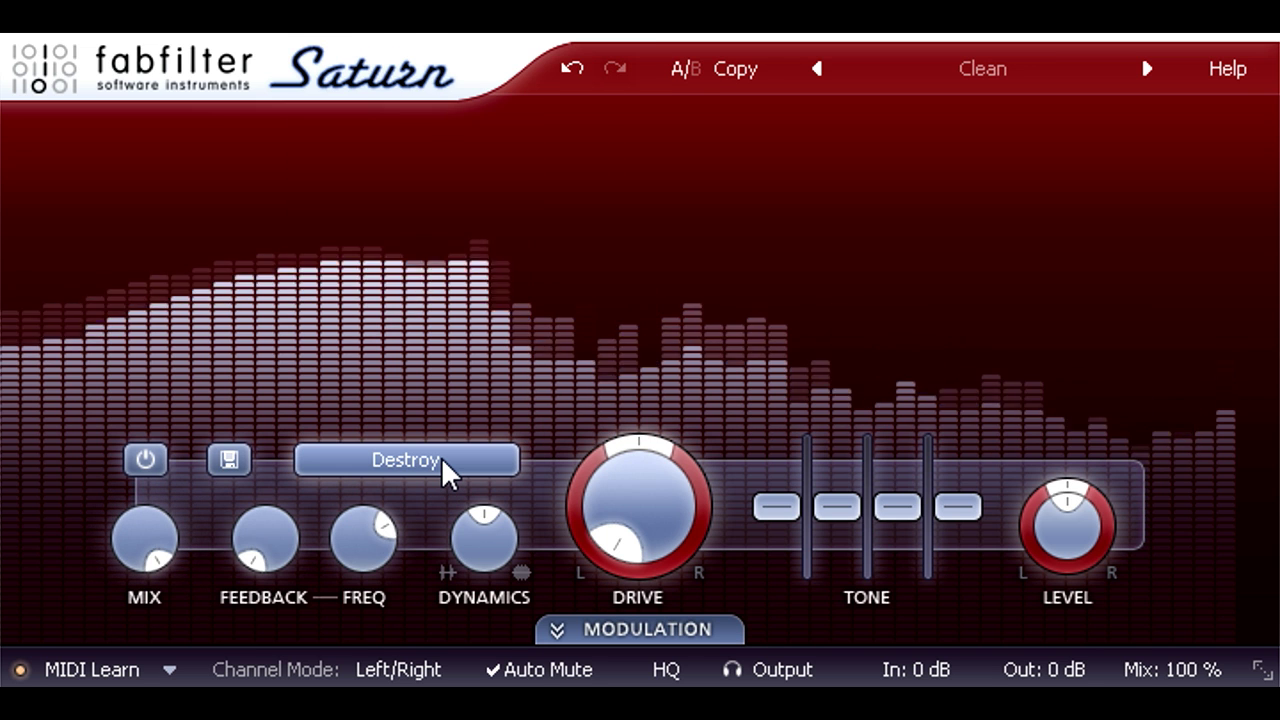
left_click_drag(645, 522, 626, 141)
left_click_drag(624, 81, 629, 15)
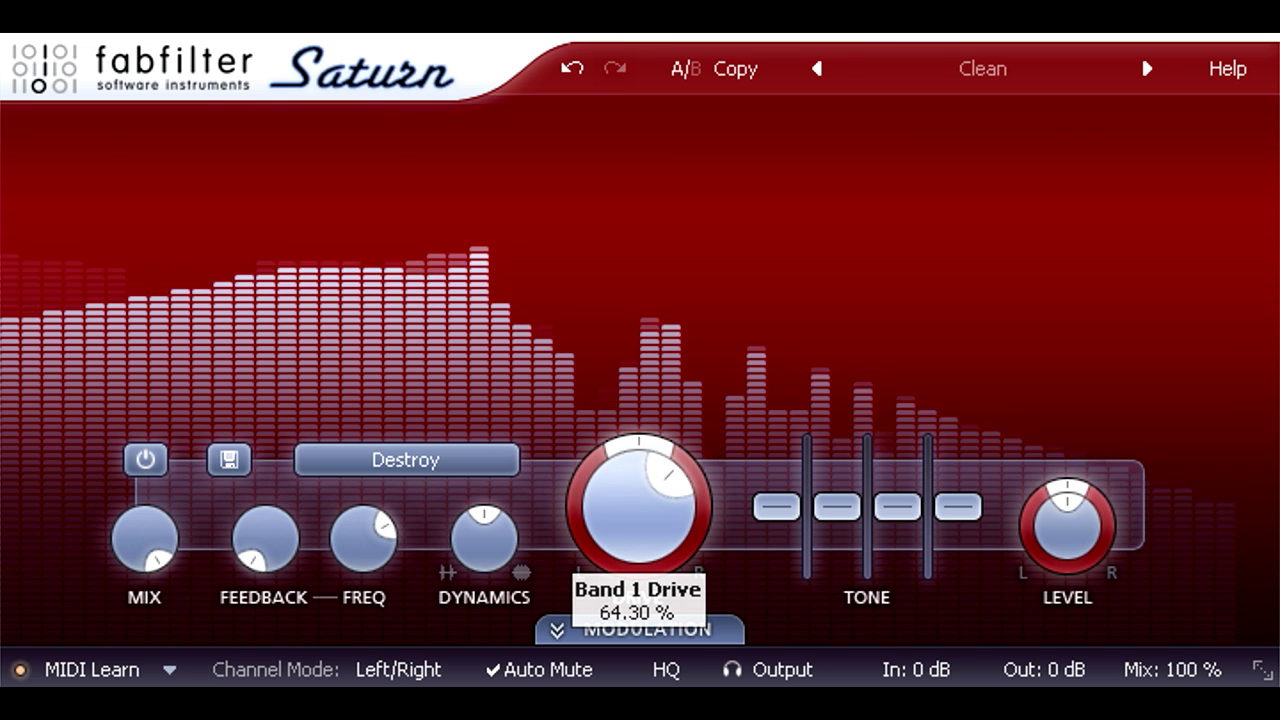
left_click_drag(632, 72, 508, 460)
- Switch to Rectify and raise Band 1 drive, settling around 40%
left_click(506, 460)
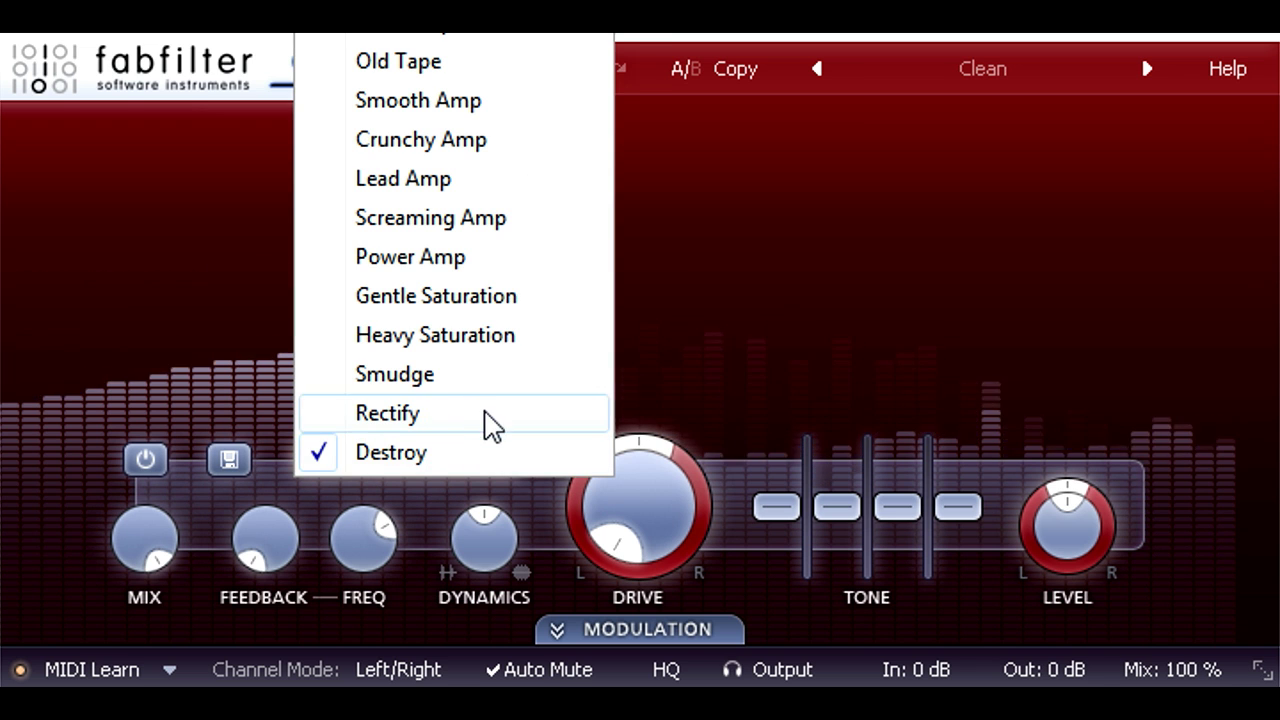
left_click(484, 414)
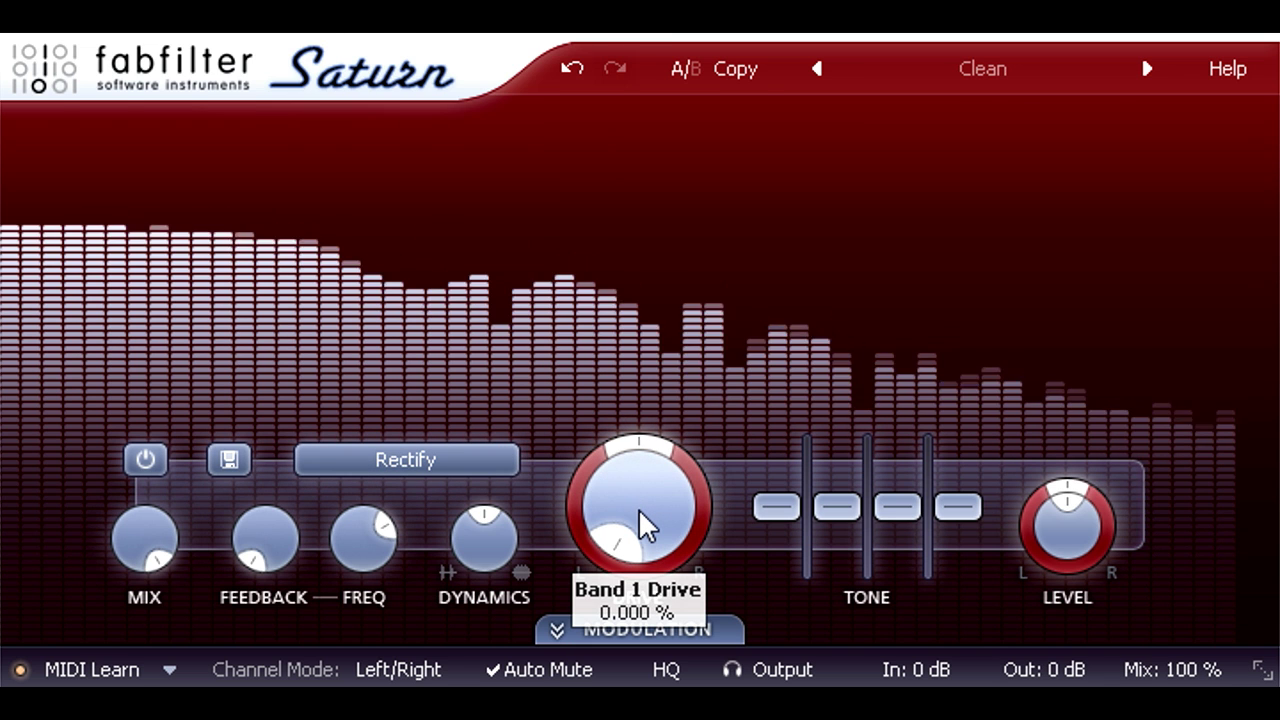
left_click_drag(636, 508, 631, 436)
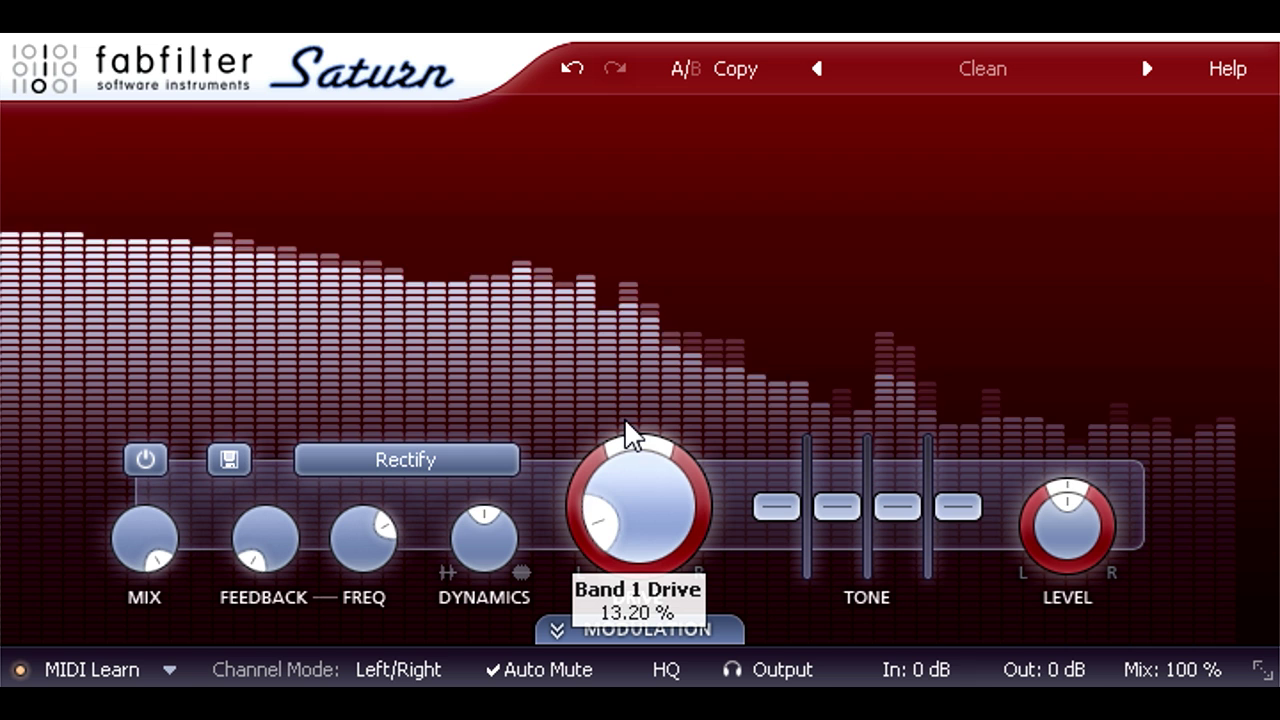
left_click_drag(619, 370, 620, 350)
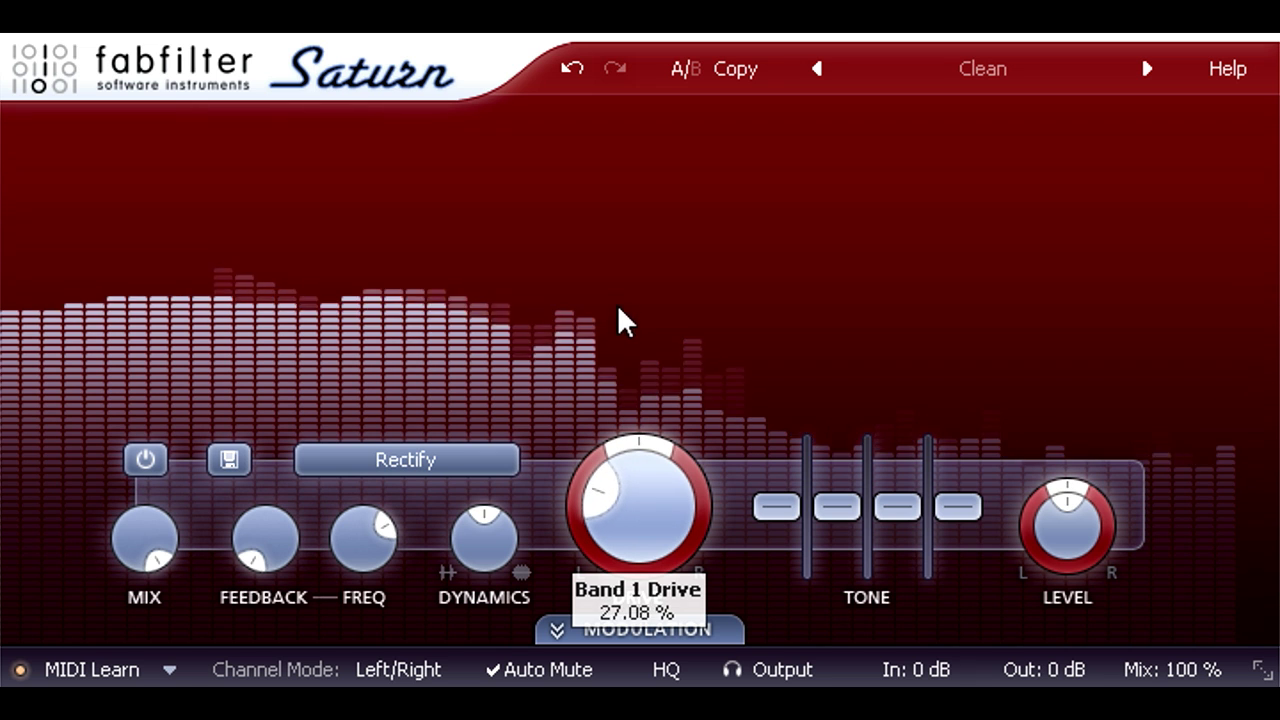
left_click_drag(617, 258, 620, 490)
- Switch Band 1 to Smudge and raise its drive from zero
left_click(455, 463)
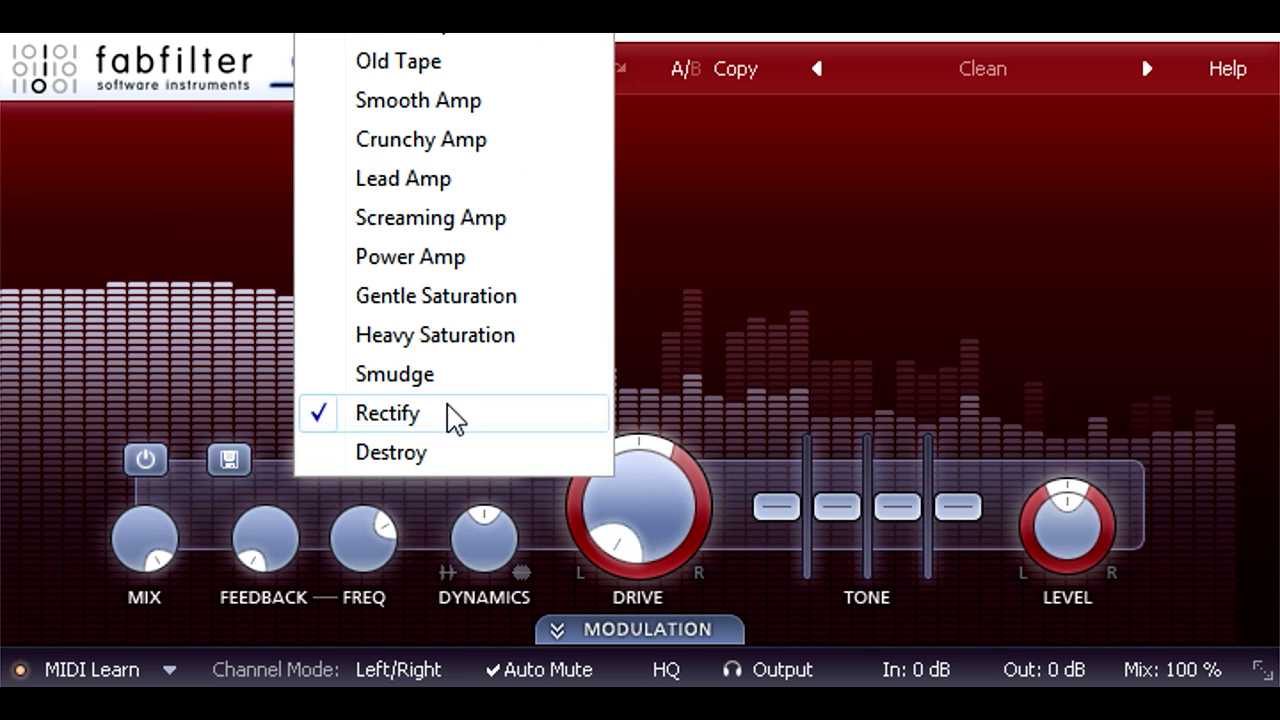
left_click(500, 385)
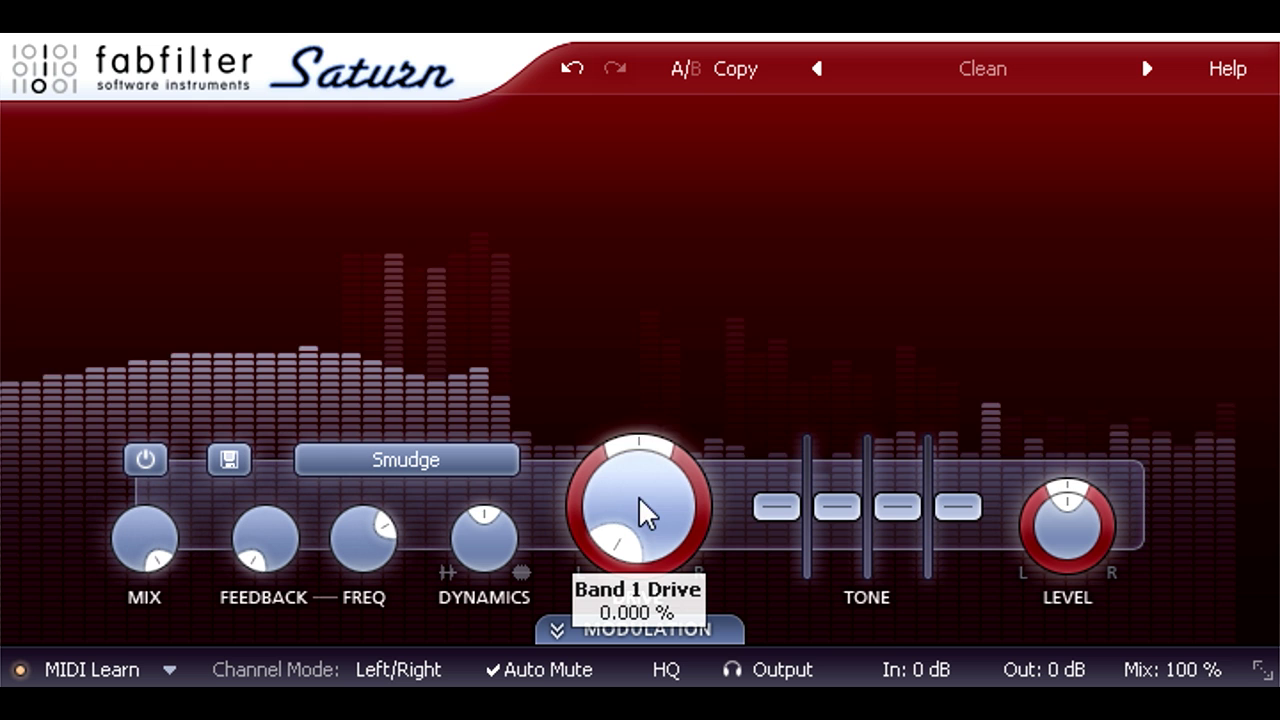
left_click_drag(646, 514, 631, 214)
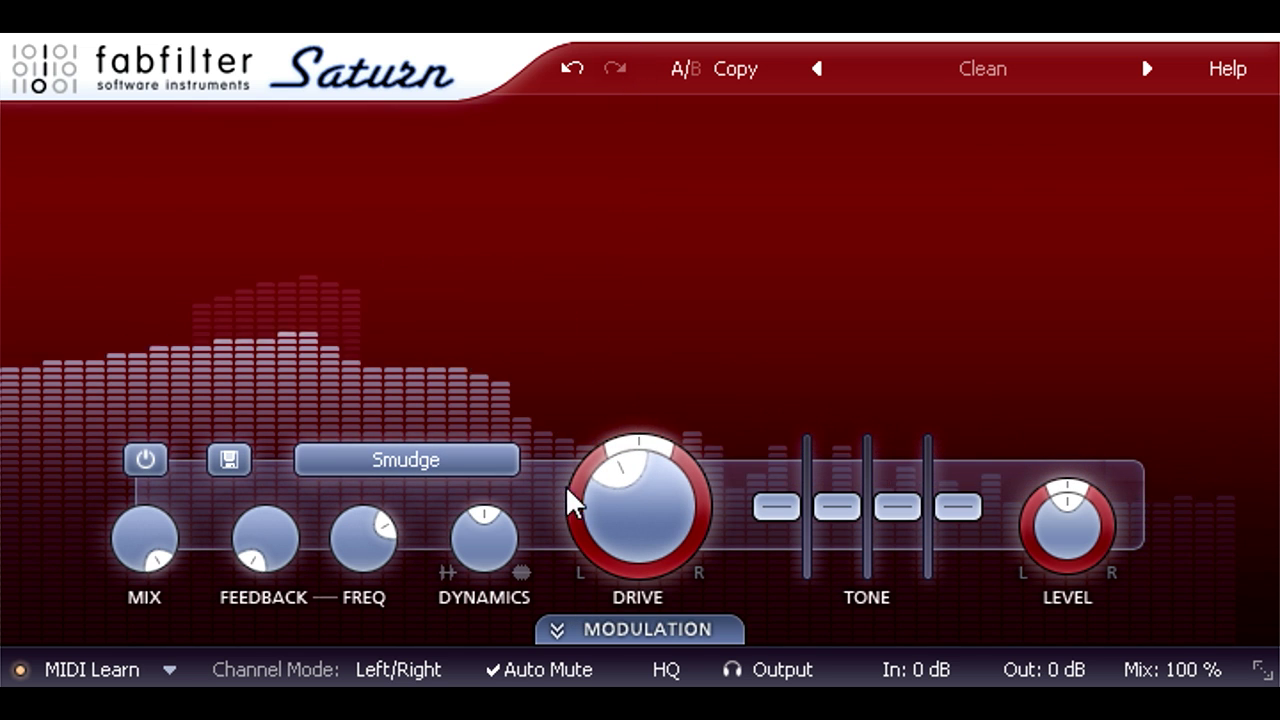
- Sweep drive pan fully left, then right, recentre it, and switch to Warm Tube
left_click_drag(580, 531, 570, 592)
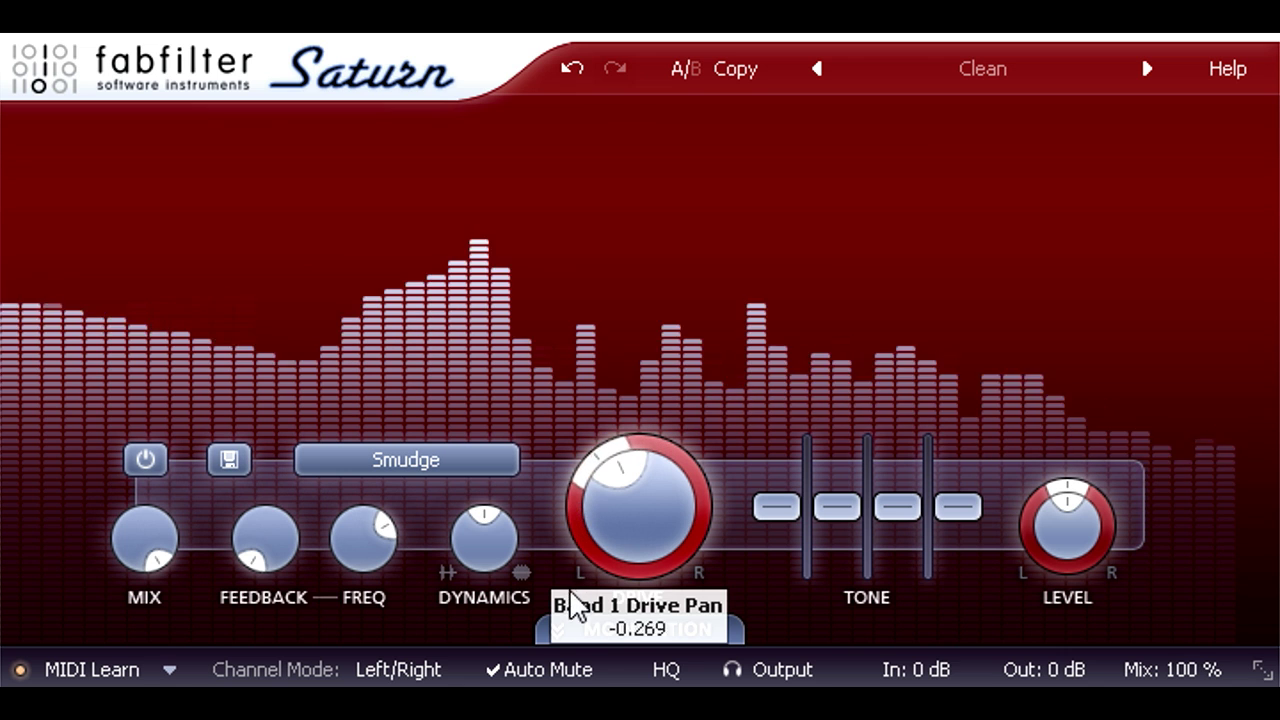
left_click_drag(578, 676, 575, 719)
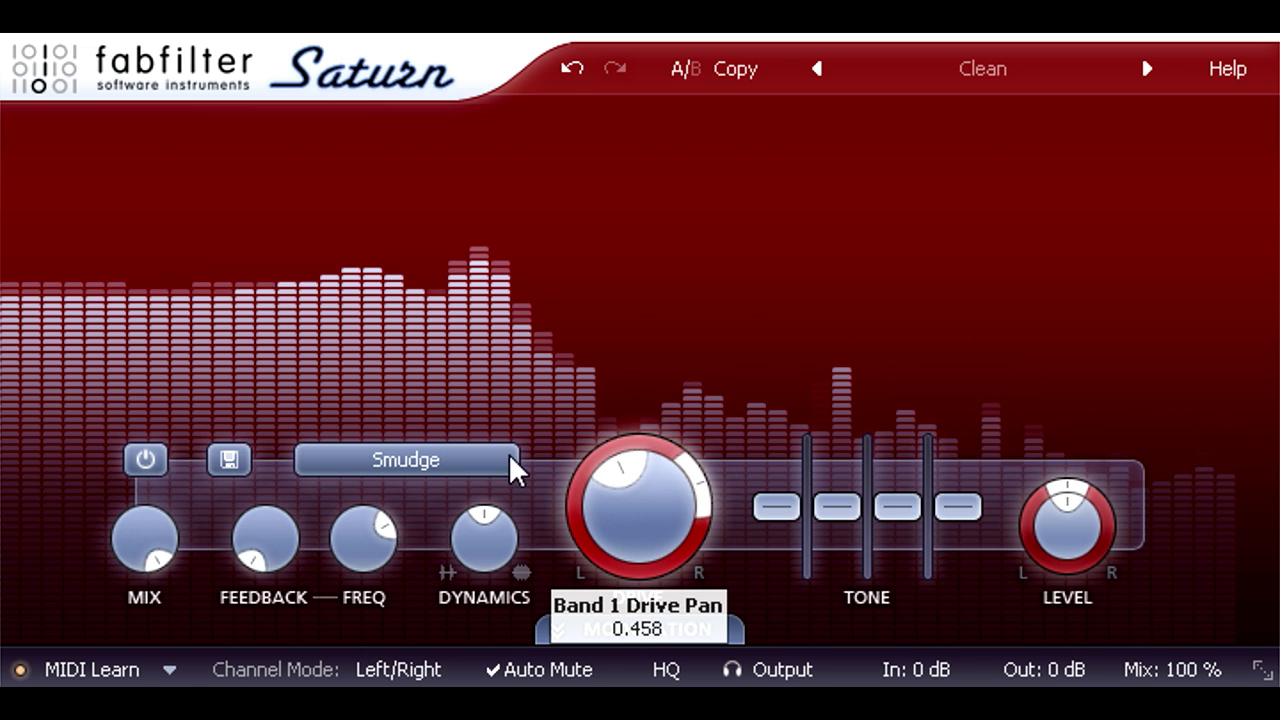
left_click_drag(510, 403, 528, 347)
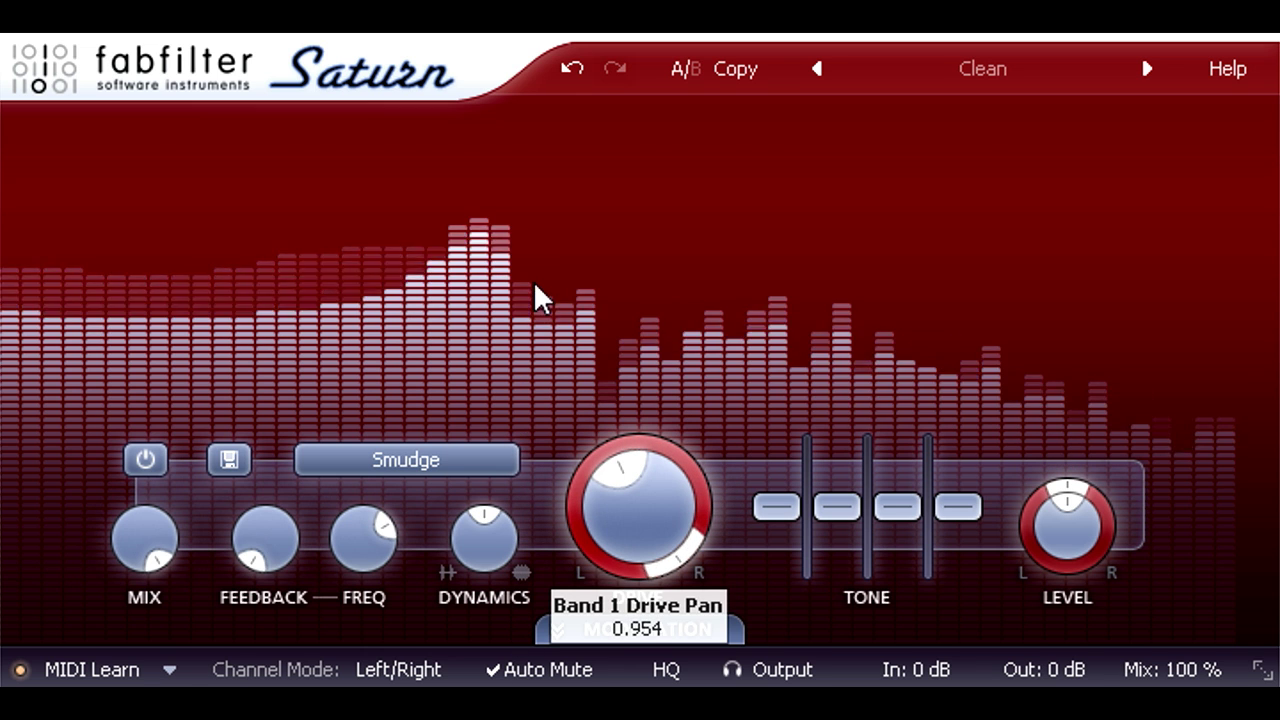
left_click_drag(535, 287, 536, 380)
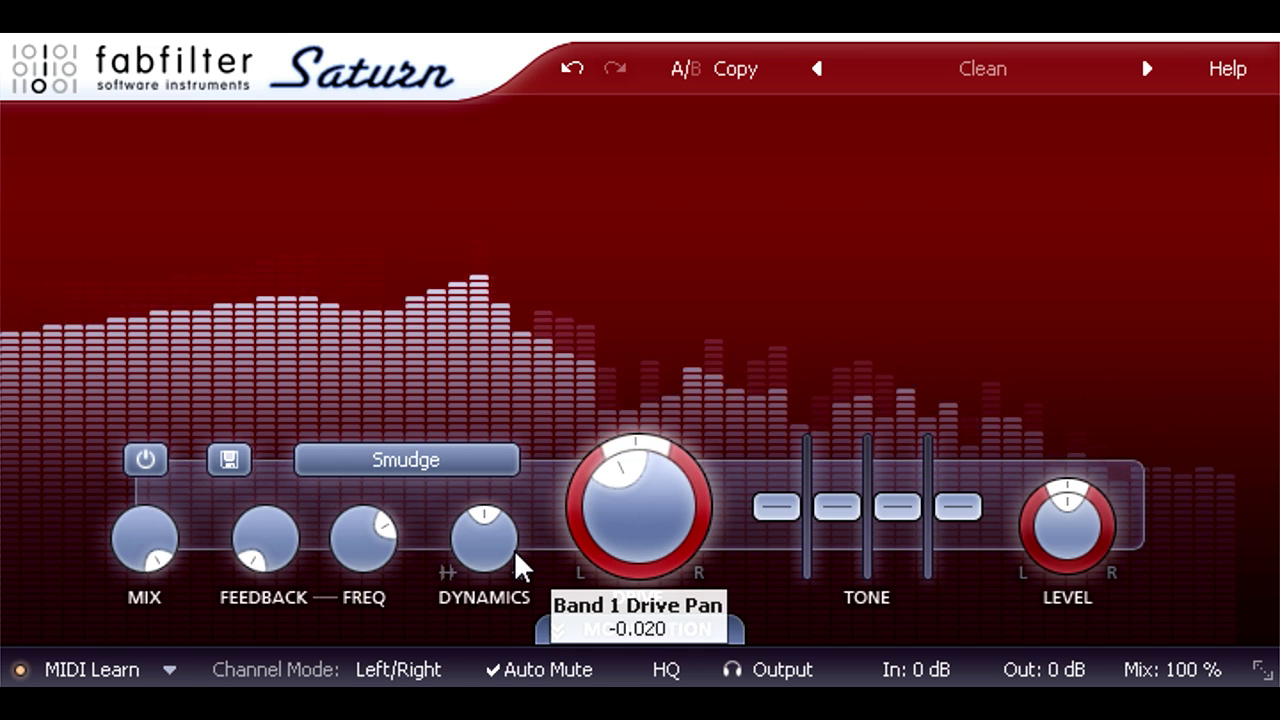
left_click_drag(515, 551, 514, 563)
left_click(443, 470)
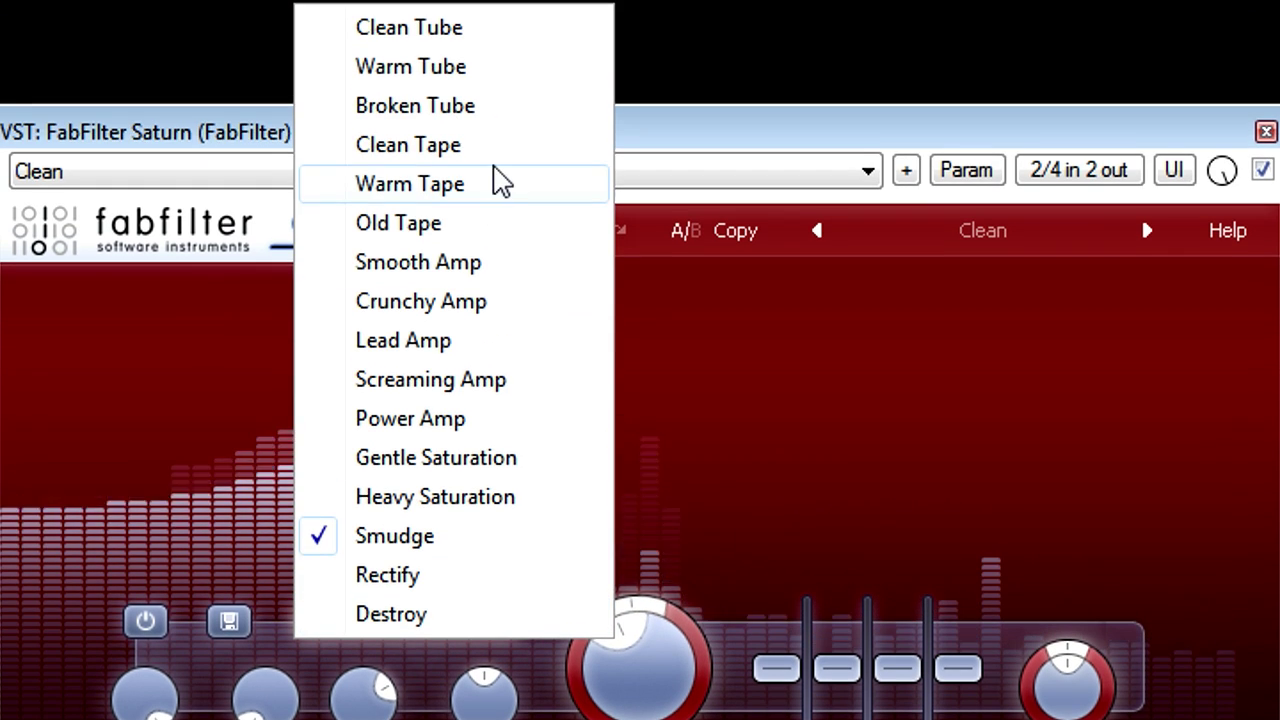
left_click(500, 68)
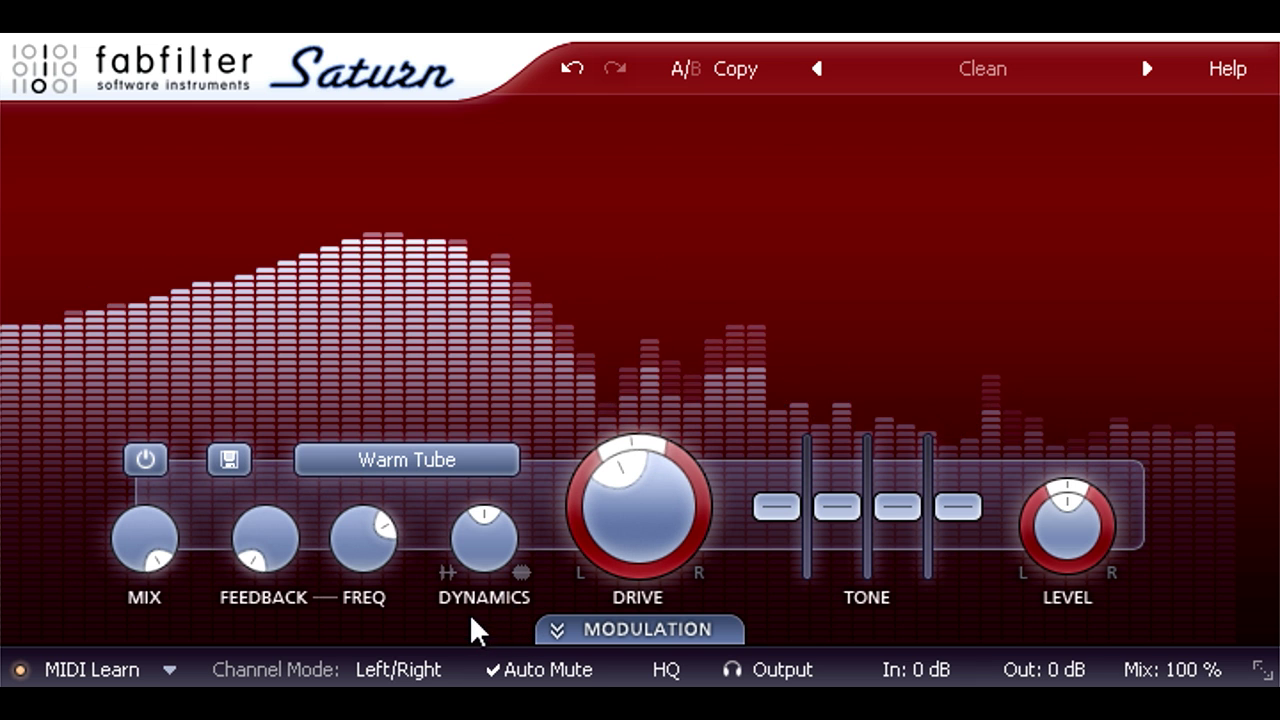
- Turn Band 1 Dynamics negative to about -0.8, then raise it to 1.000
mouse_move(481, 563)
left_click_drag(480, 560, 478, 410)
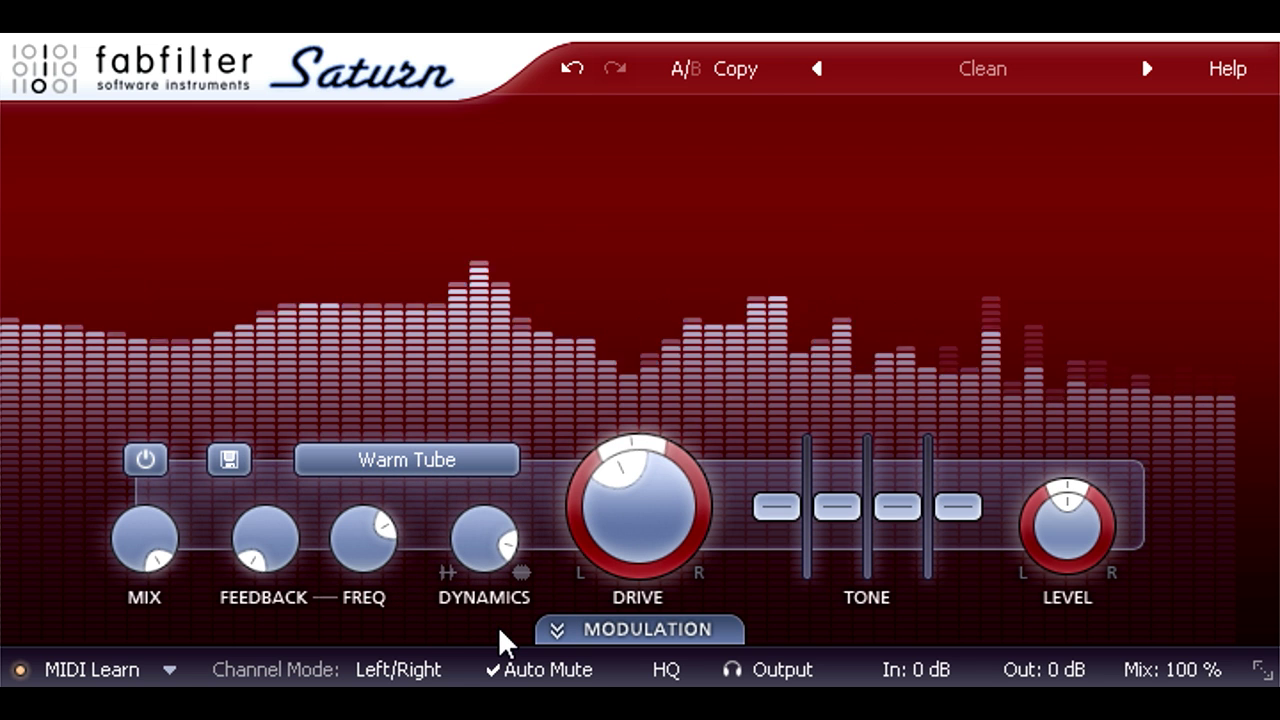
mouse_move(471, 545)
left_click_drag(471, 545, 478, 398)
mouse_move(491, 551)
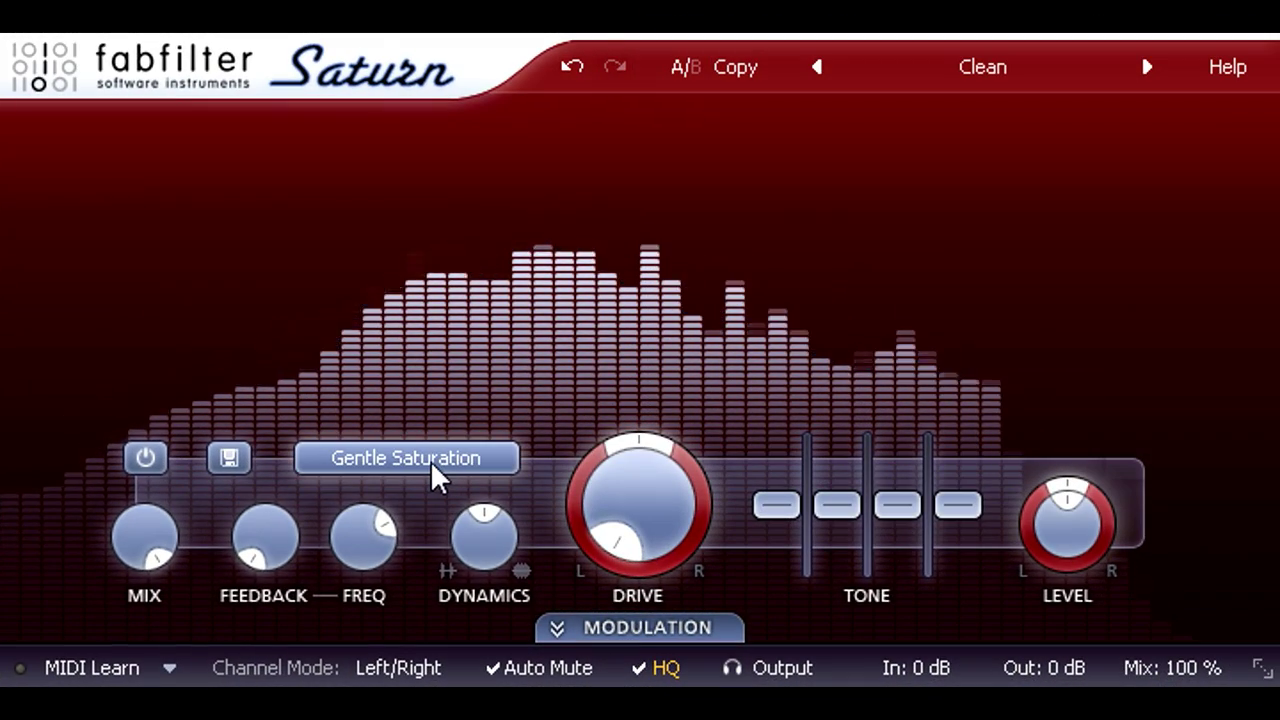
- Switch Band 1 to Smooth Amp and reshape its tone, raising Mid to +2.20 dB
left_click(430, 460)
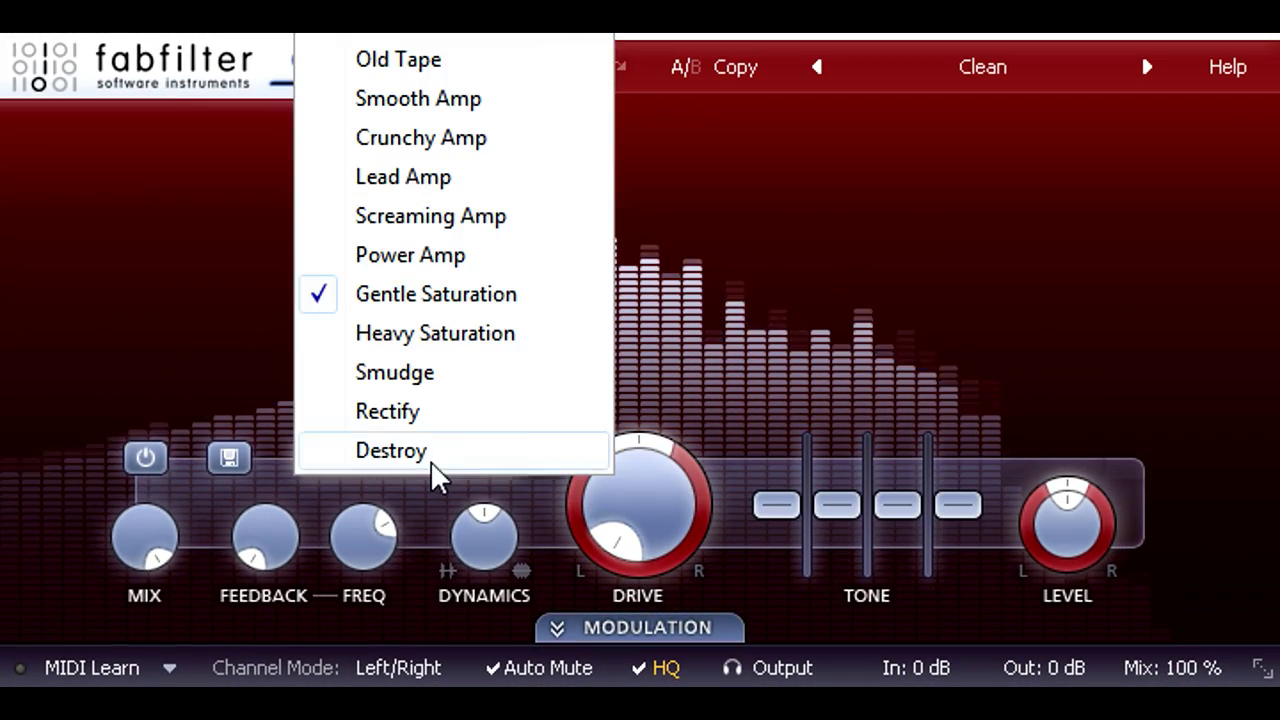
left_click(541, 100)
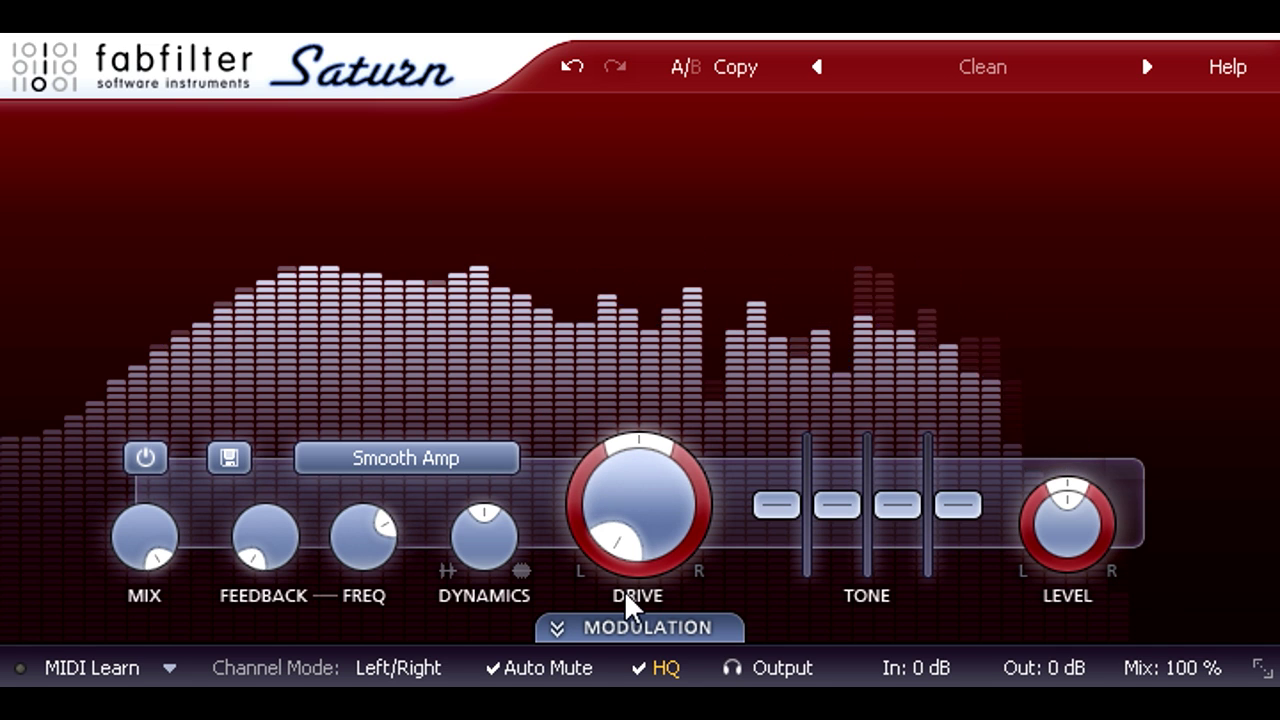
scroll(620, 586, "up", 6)
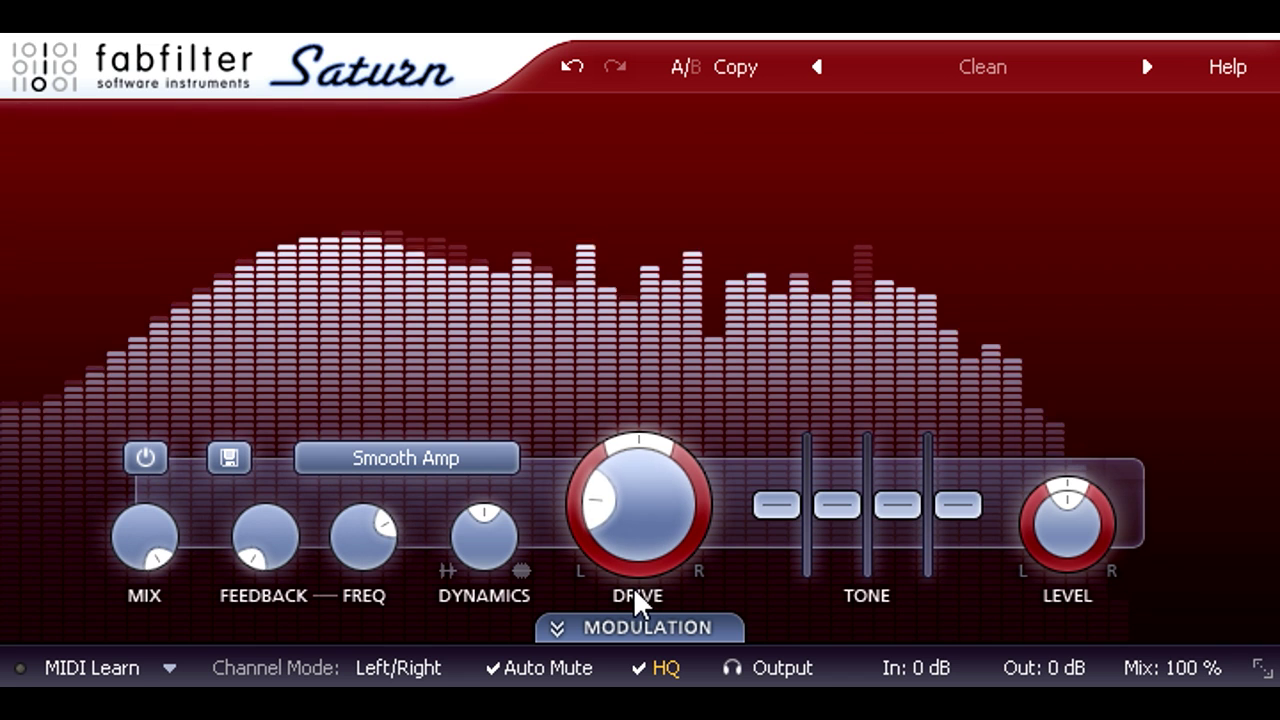
scroll(633, 587, "up", 4)
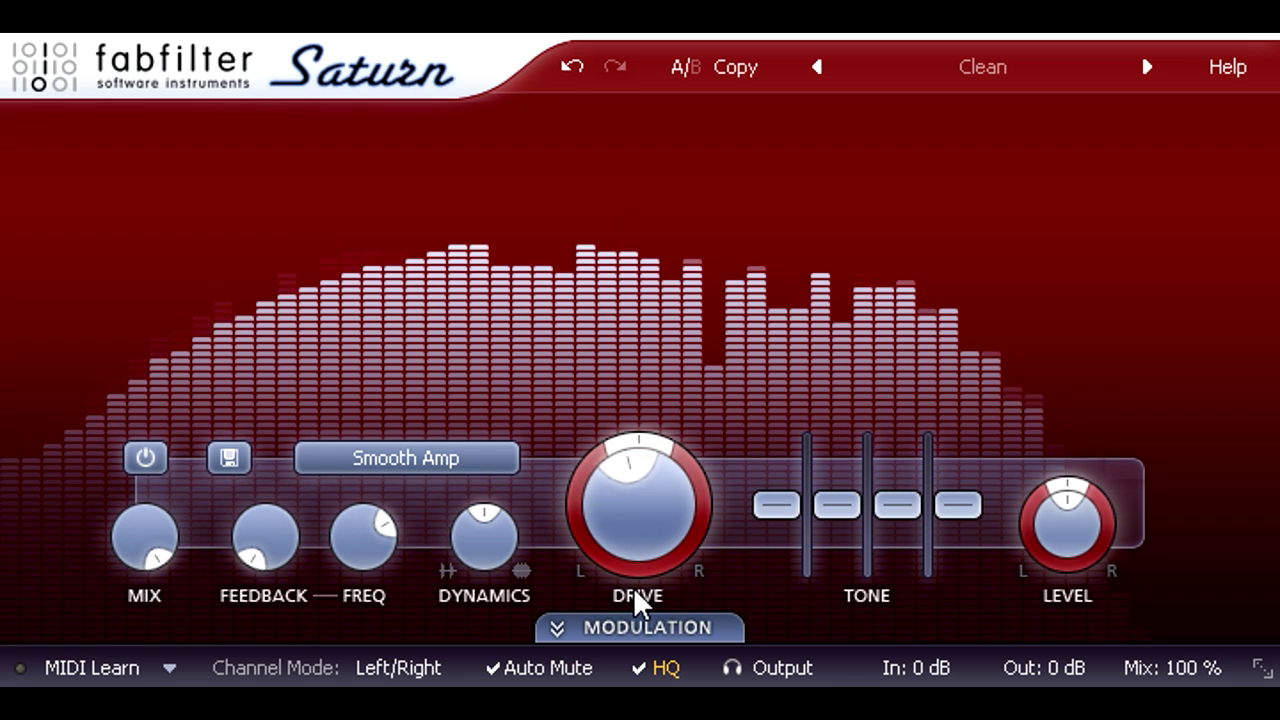
scroll(633, 590, "up", 5)
left_click_drag(777, 505, 967, 530)
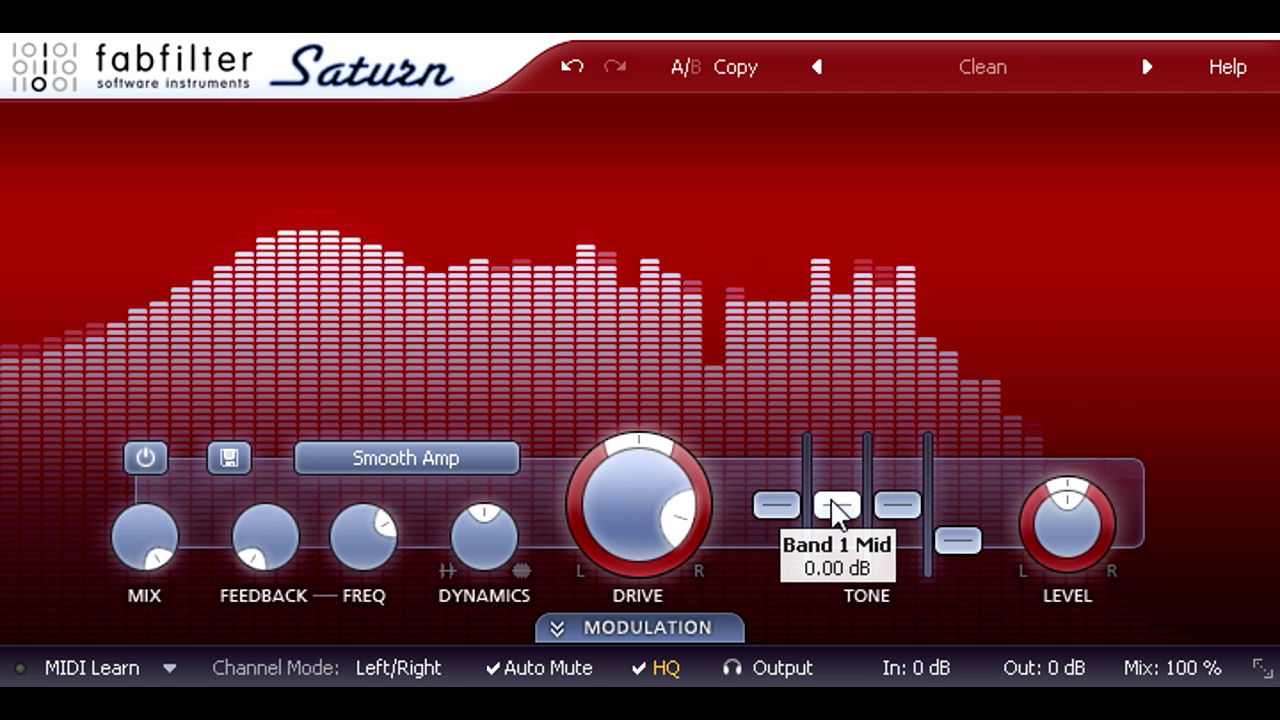
left_click_drag(834, 500, 837, 484)
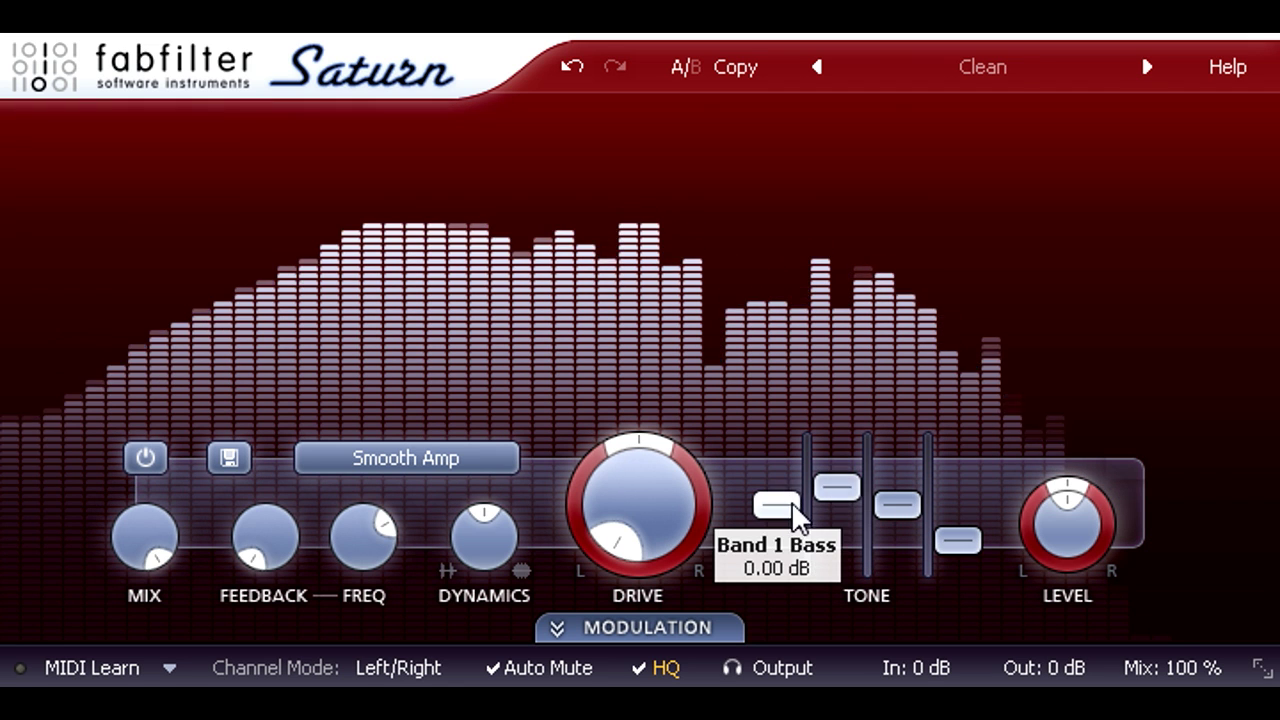
- Try Crunchy Amp with treble boosted about +5 dB, Presence reset to 0 dB, mids raised
left_click(434, 462)
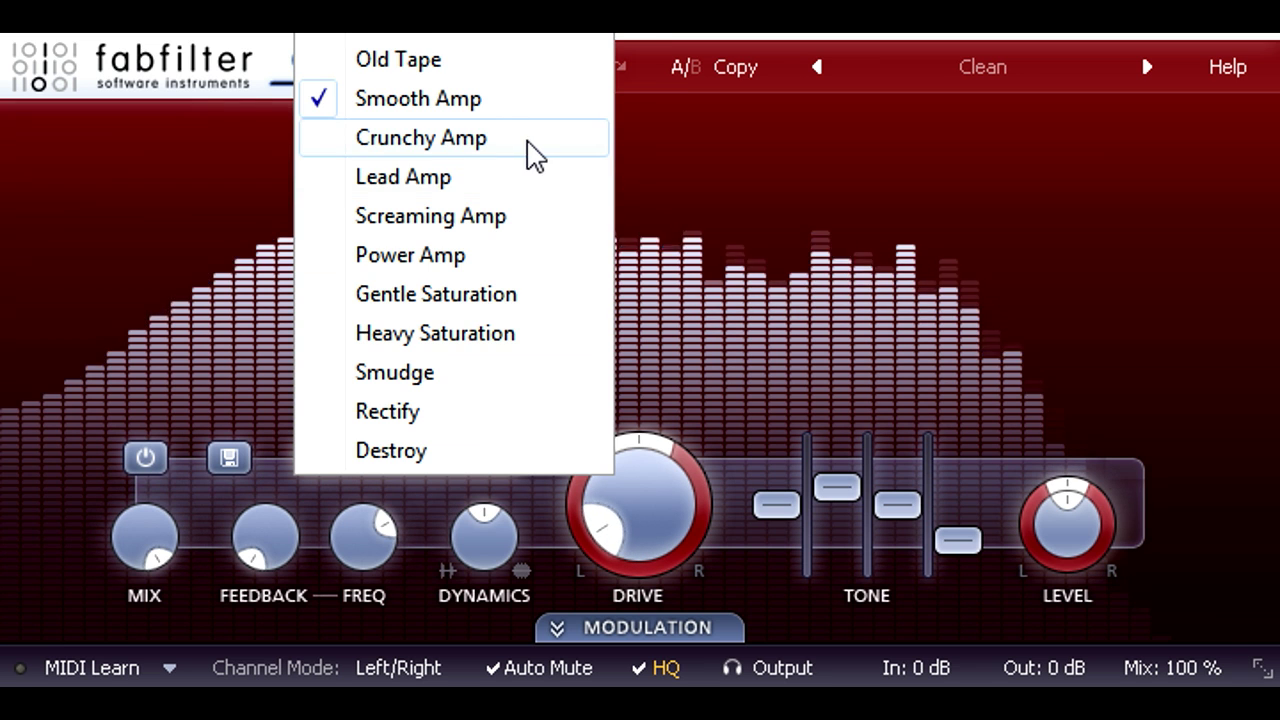
left_click(530, 150)
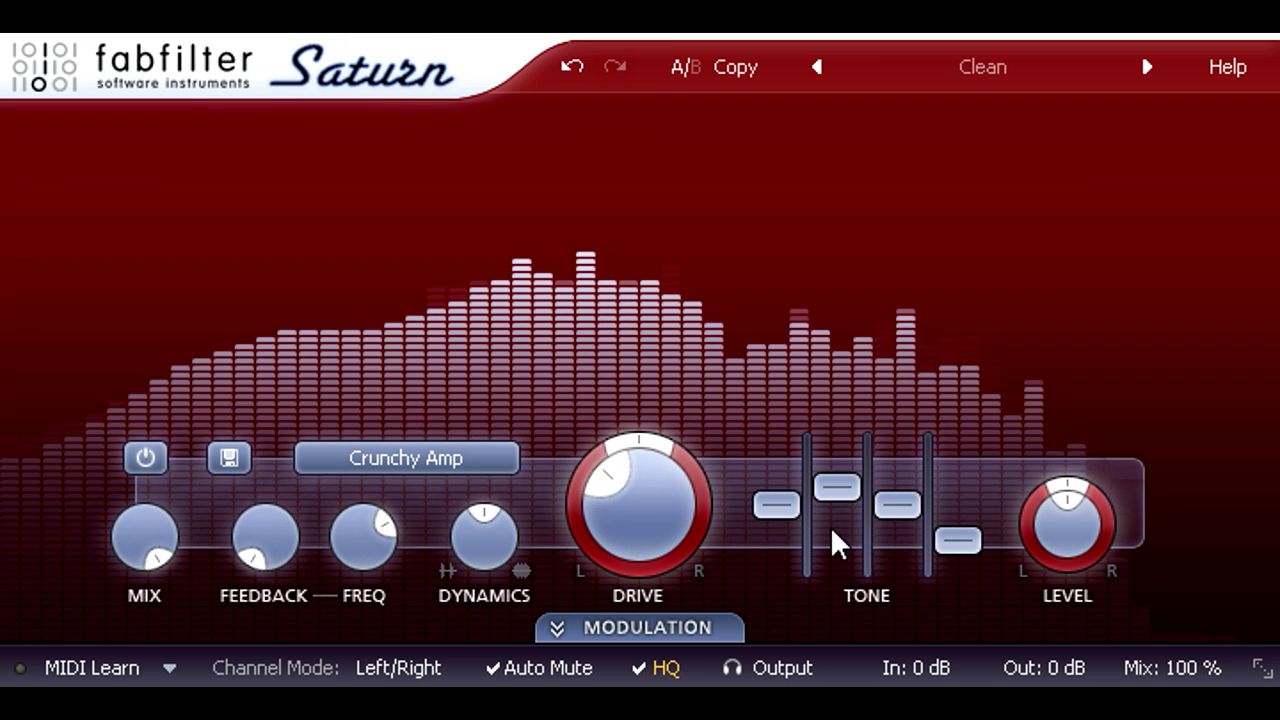
left_click_drag(898, 505, 912, 476)
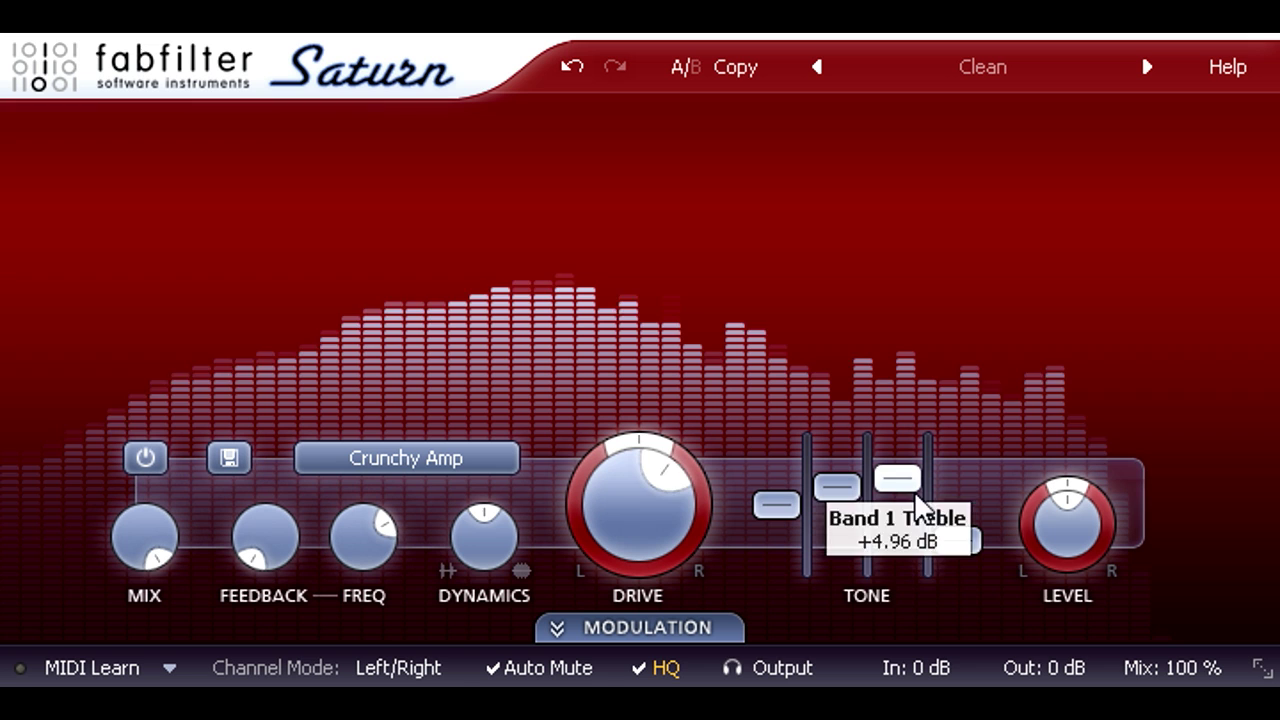
double_click(955, 540)
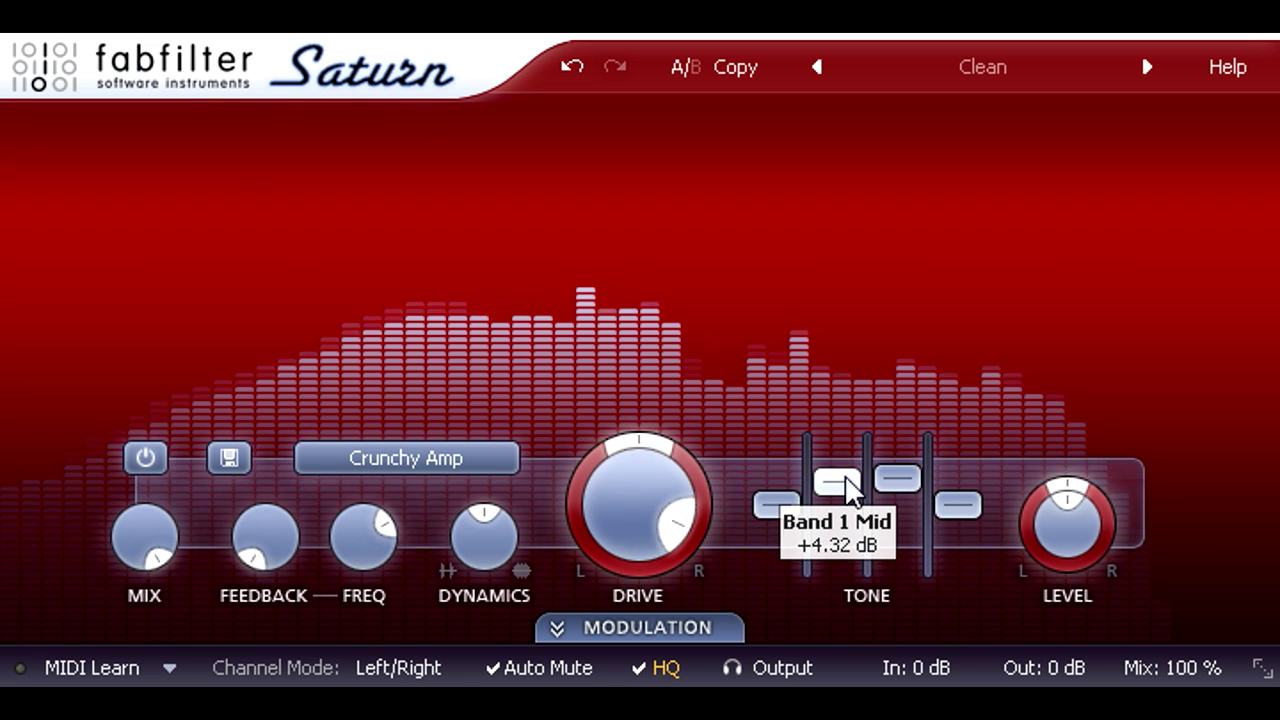
left_click_drag(848, 490, 902, 506)
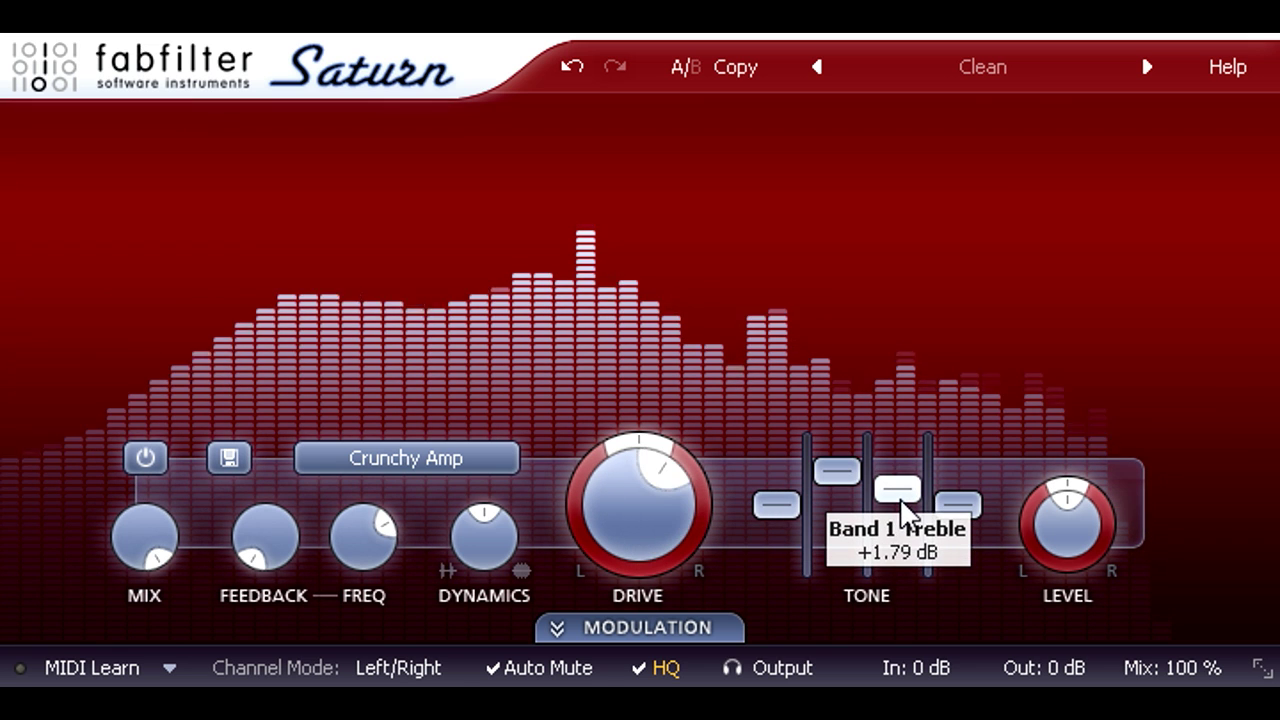
- Switch to Lead Amp, reset Mid and Bass to 0 dB, and add a modest treble boost
left_click(500, 462)
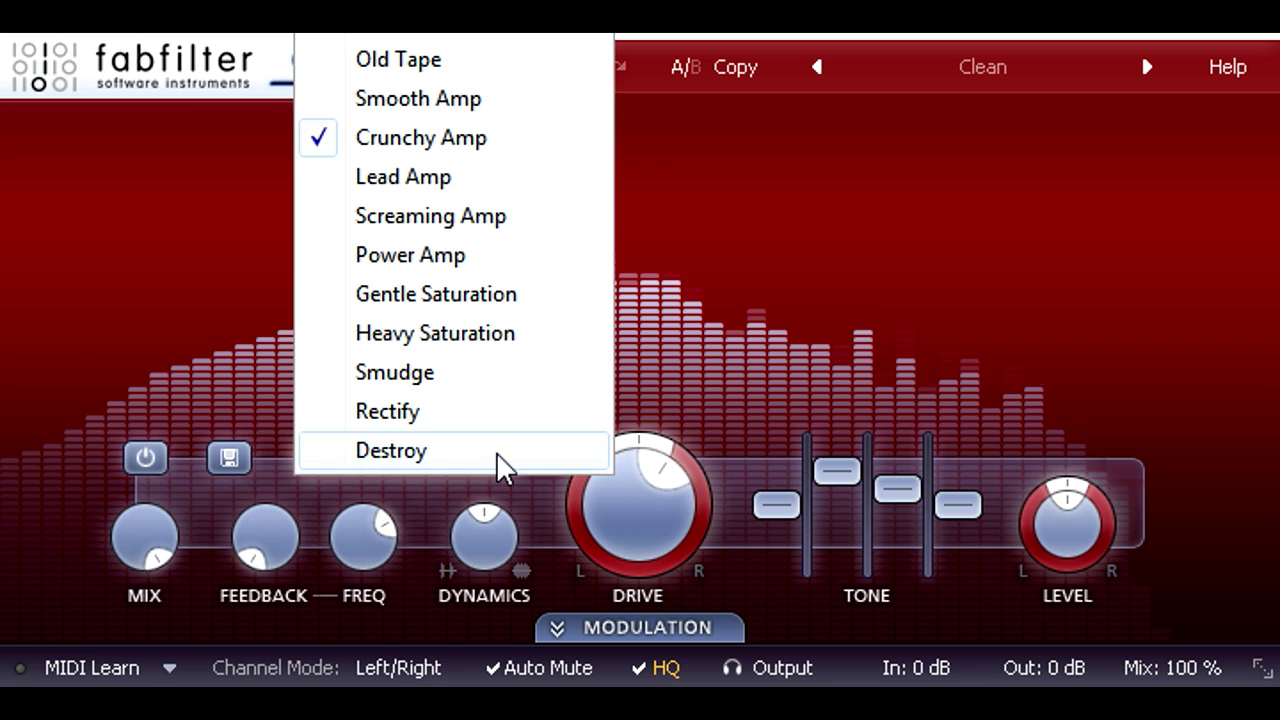
left_click(557, 181)
double_click(843, 468)
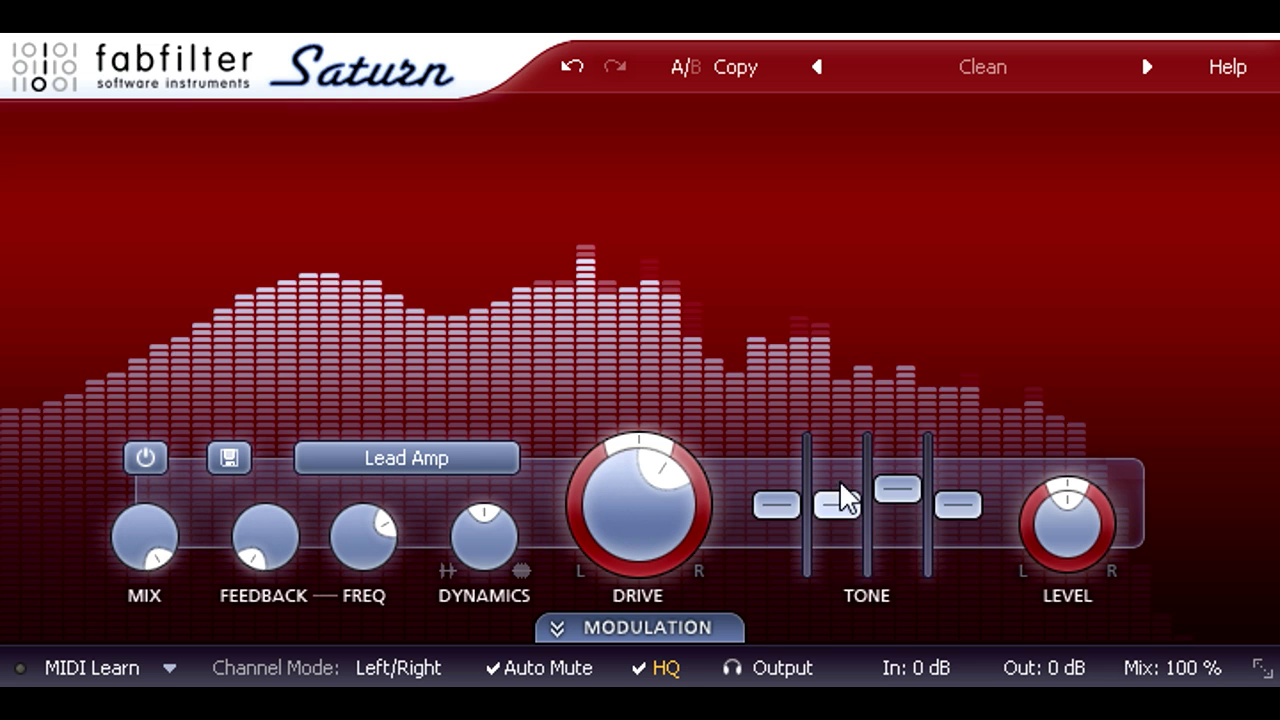
left_click_drag(903, 490, 903, 481)
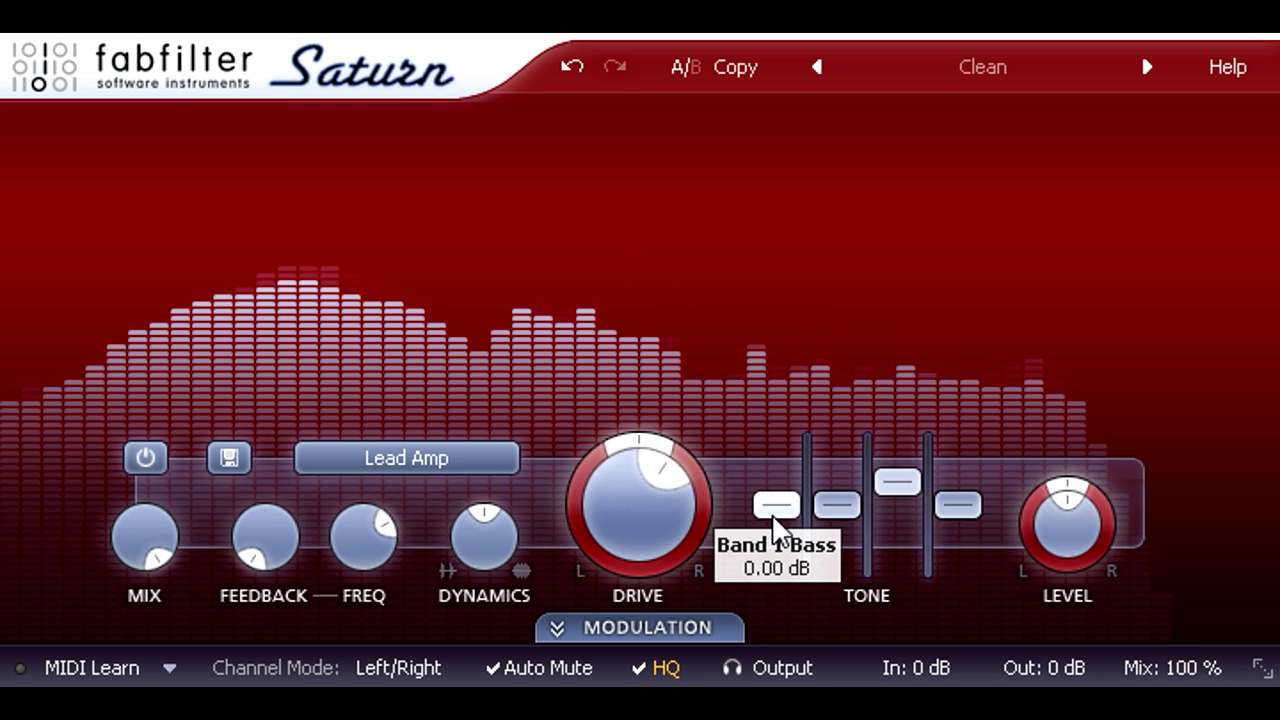
left_click_drag(776, 522, 948, 511)
double_click(776, 476)
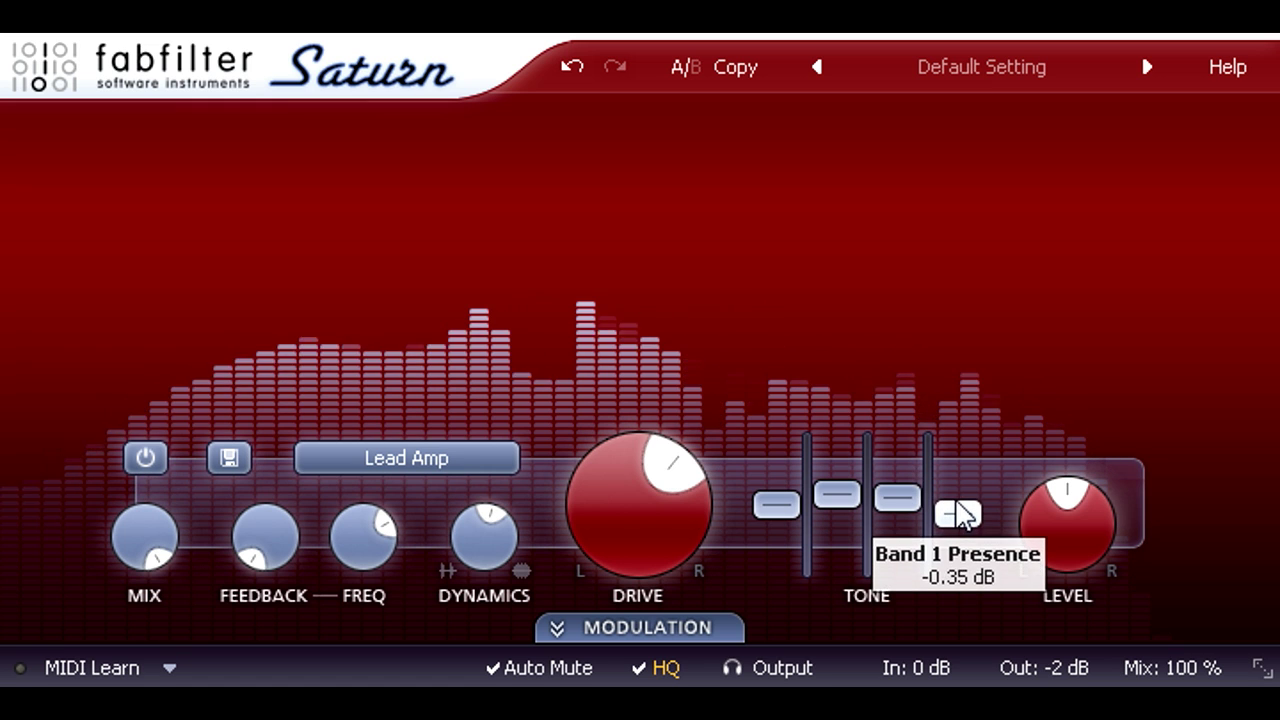
- Ease the presence cut below 1 dB, boost treble to about +3.2 dB, and disable HQ oversampling
left_click_drag(948, 511, 948, 515)
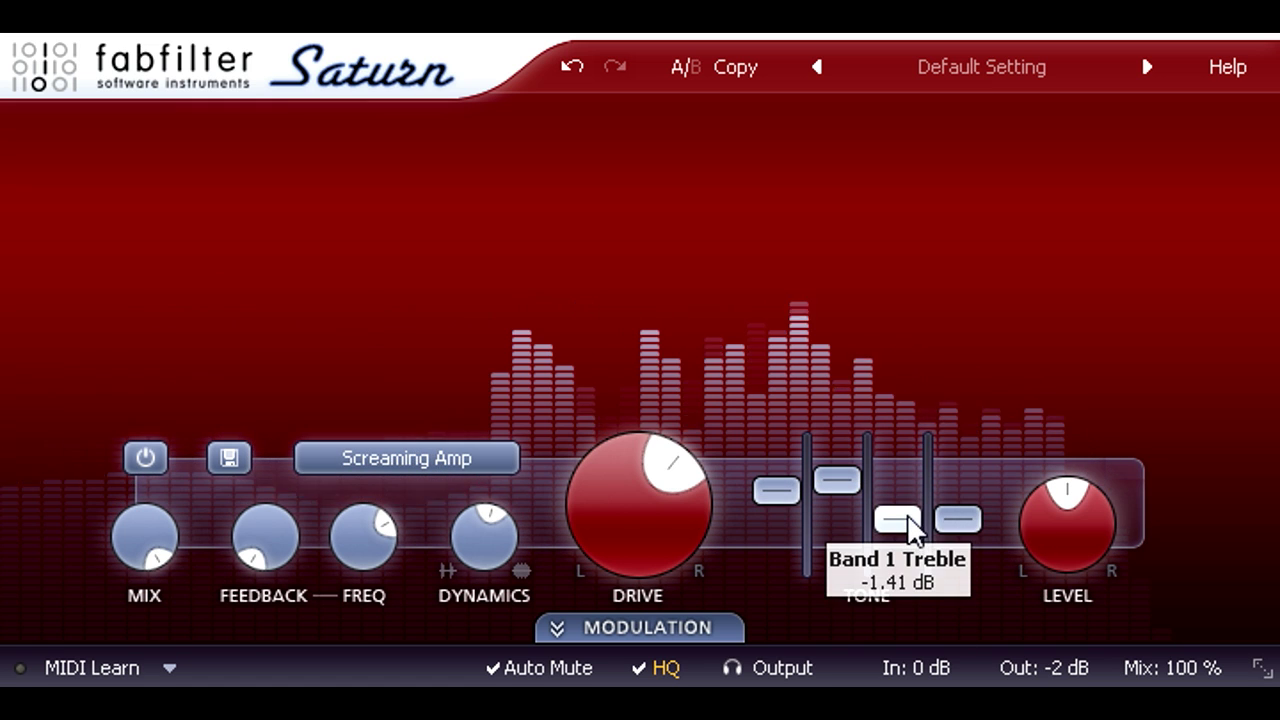
left_click_drag(908, 517, 905, 484)
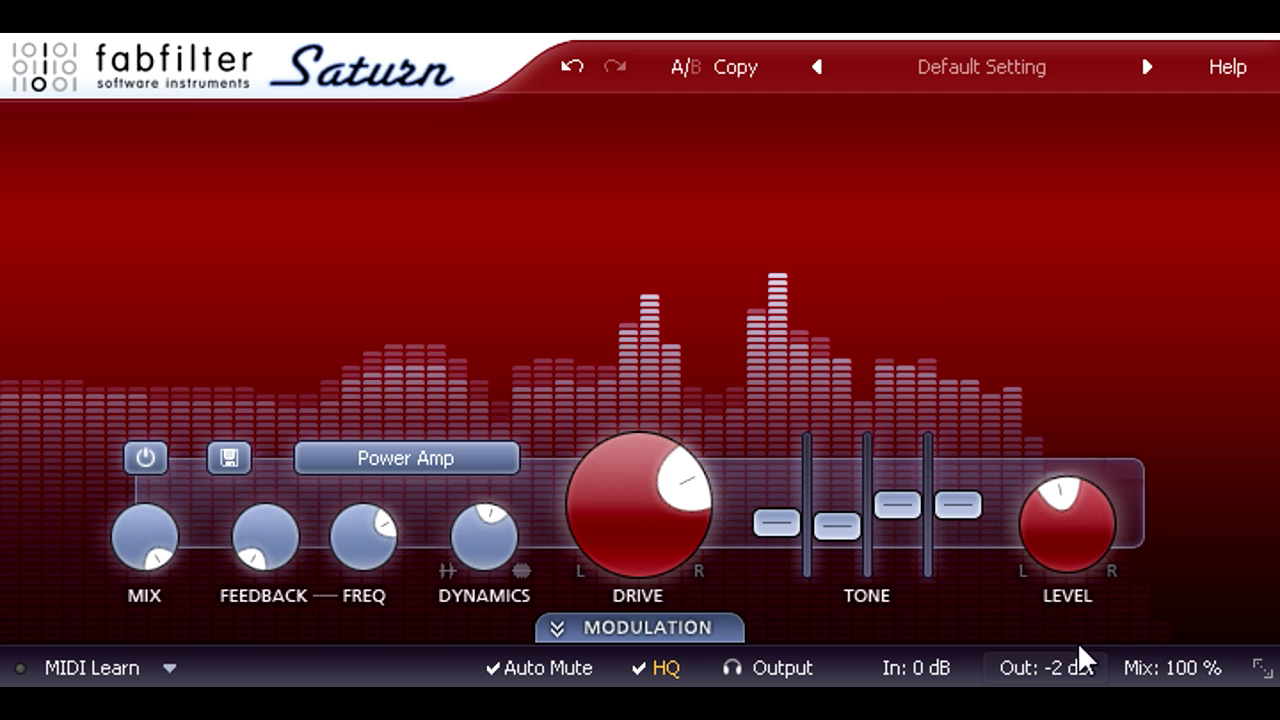
left_click_drag(908, 505, 896, 460)
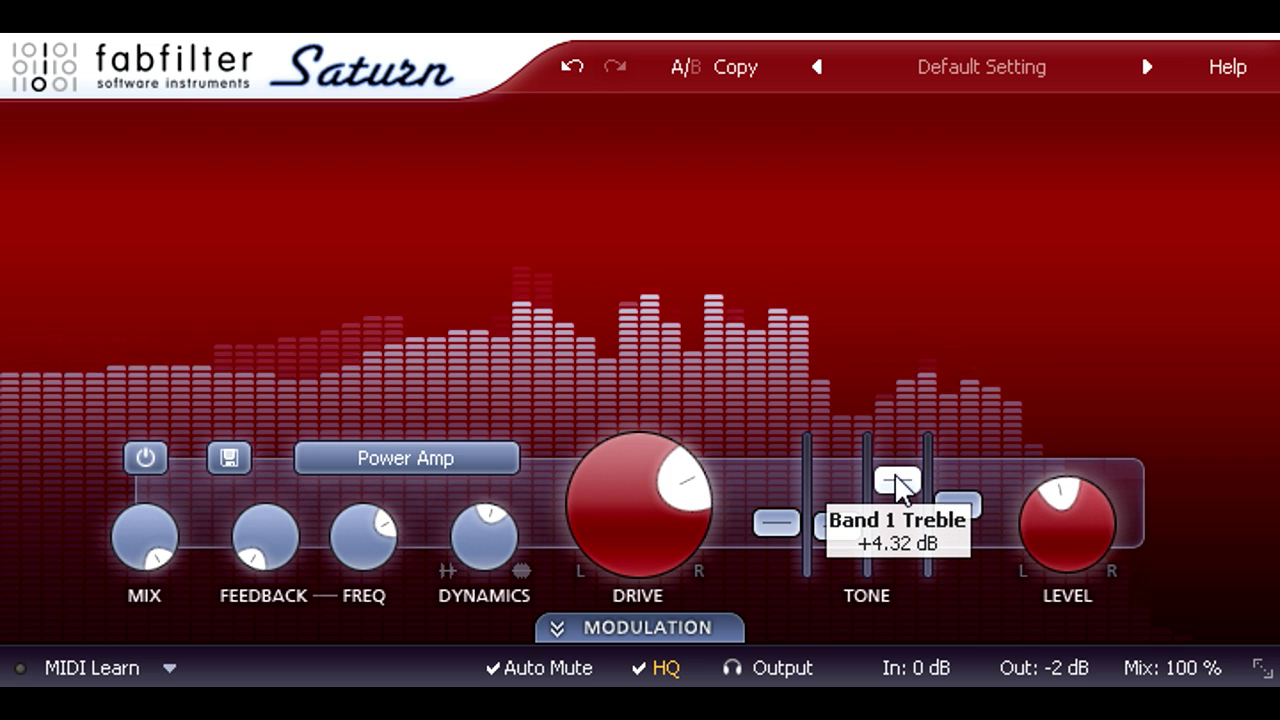
left_click(662, 668)
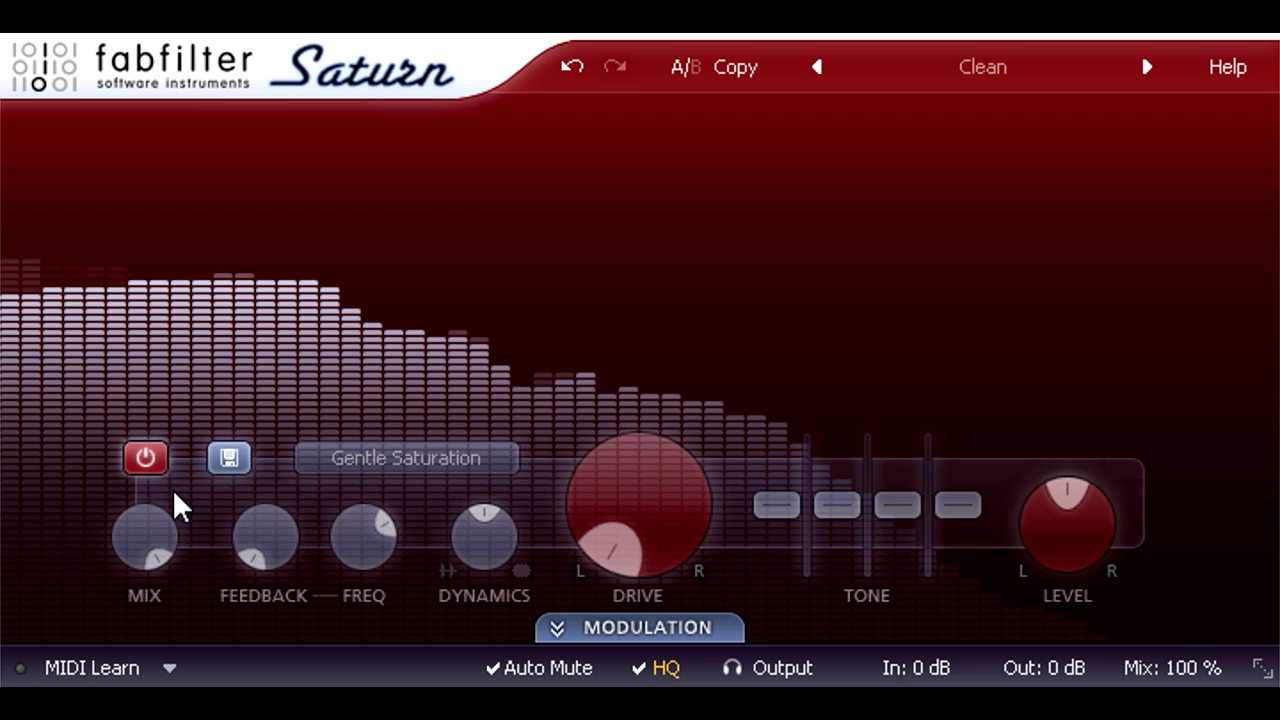
- Turn the Gentle Saturation band back on, keeping its drive at 0% and output at 0 dB
left_click(145, 458)
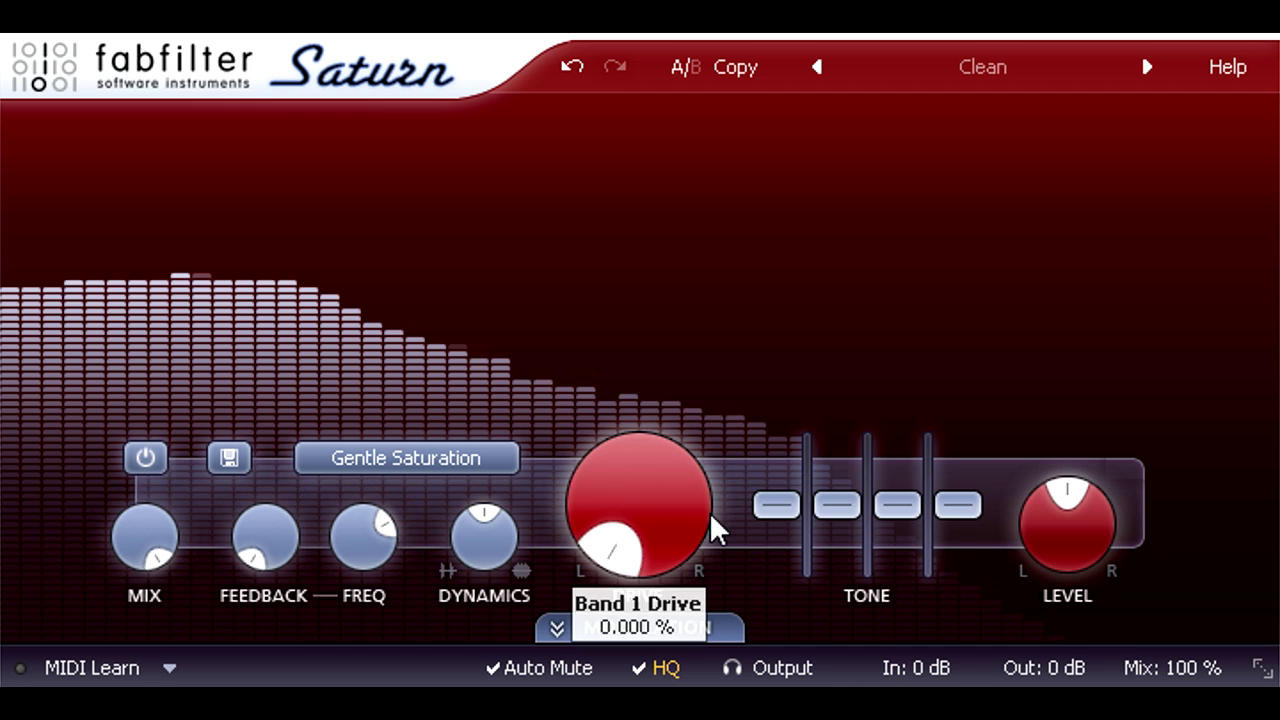
mouse_move(1086, 558)
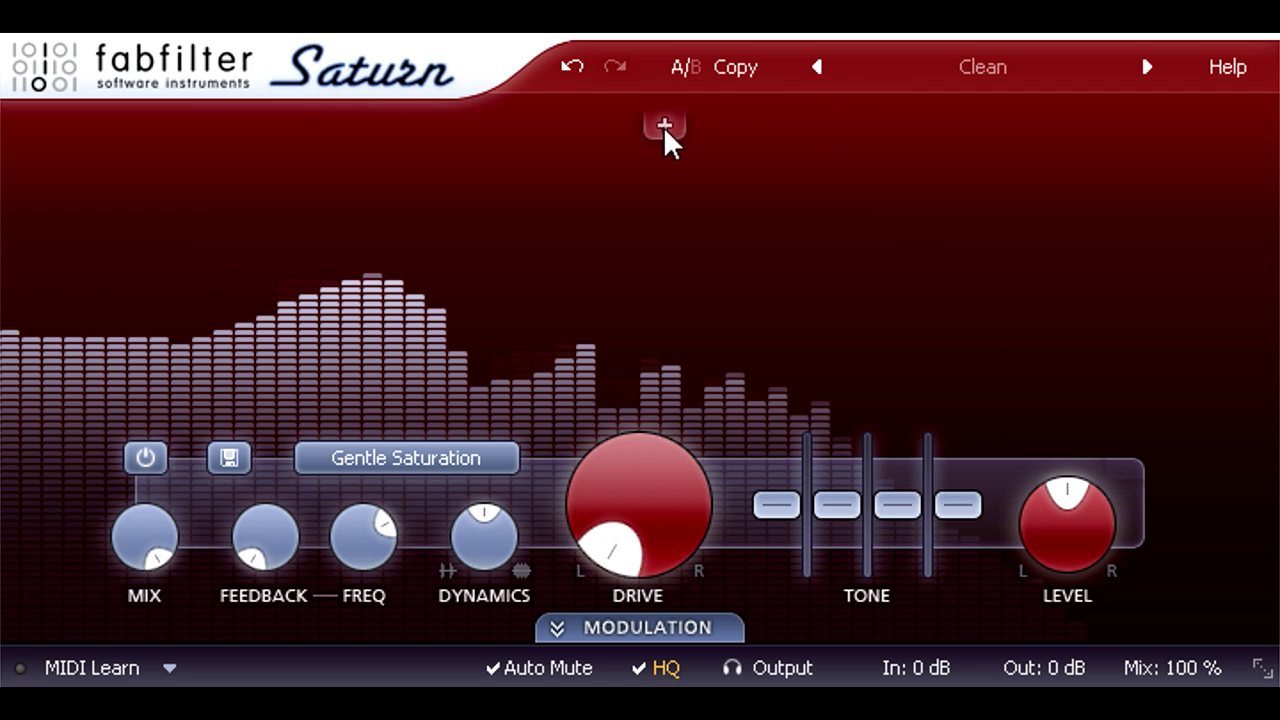
- Add a crossover at about 1099 Hz and set Band 2's level near 0 dB
left_click(741, 131)
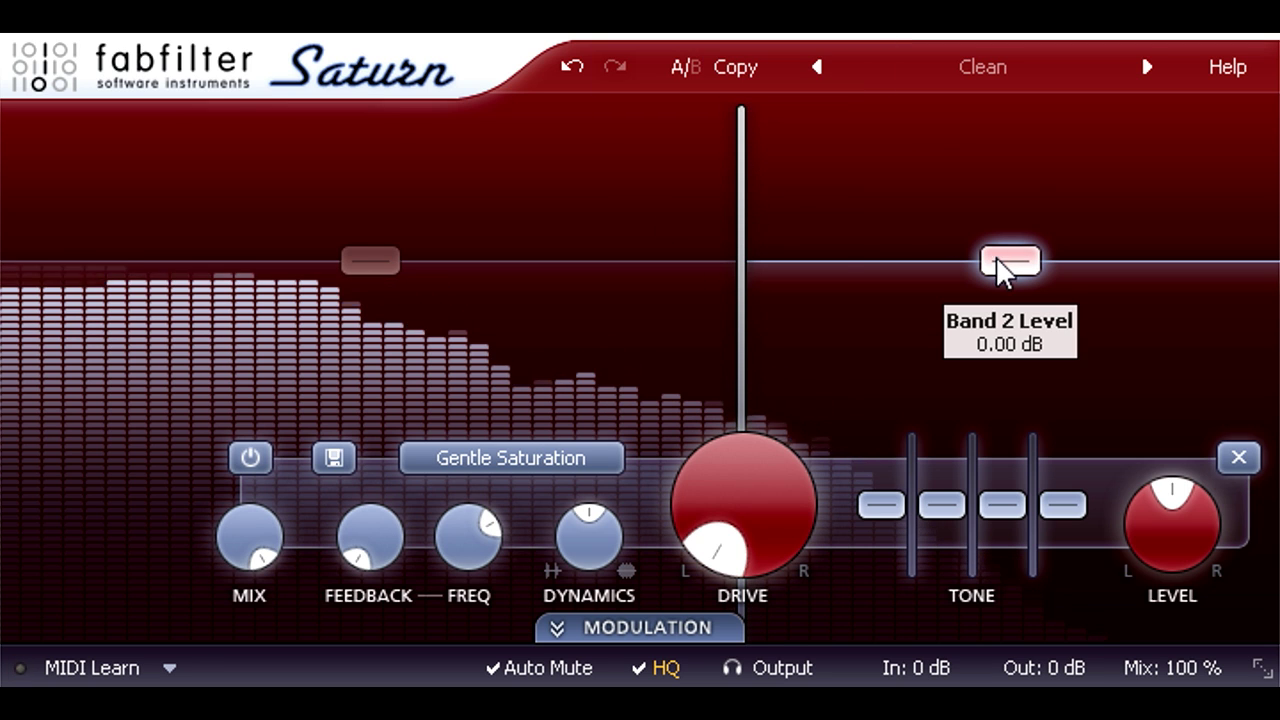
mouse_move(1003, 262)
left_mouse_down()
mouse_move(1005, 195)
mouse_move(1001, 336)
mouse_move(998, 260)
left_mouse_up()
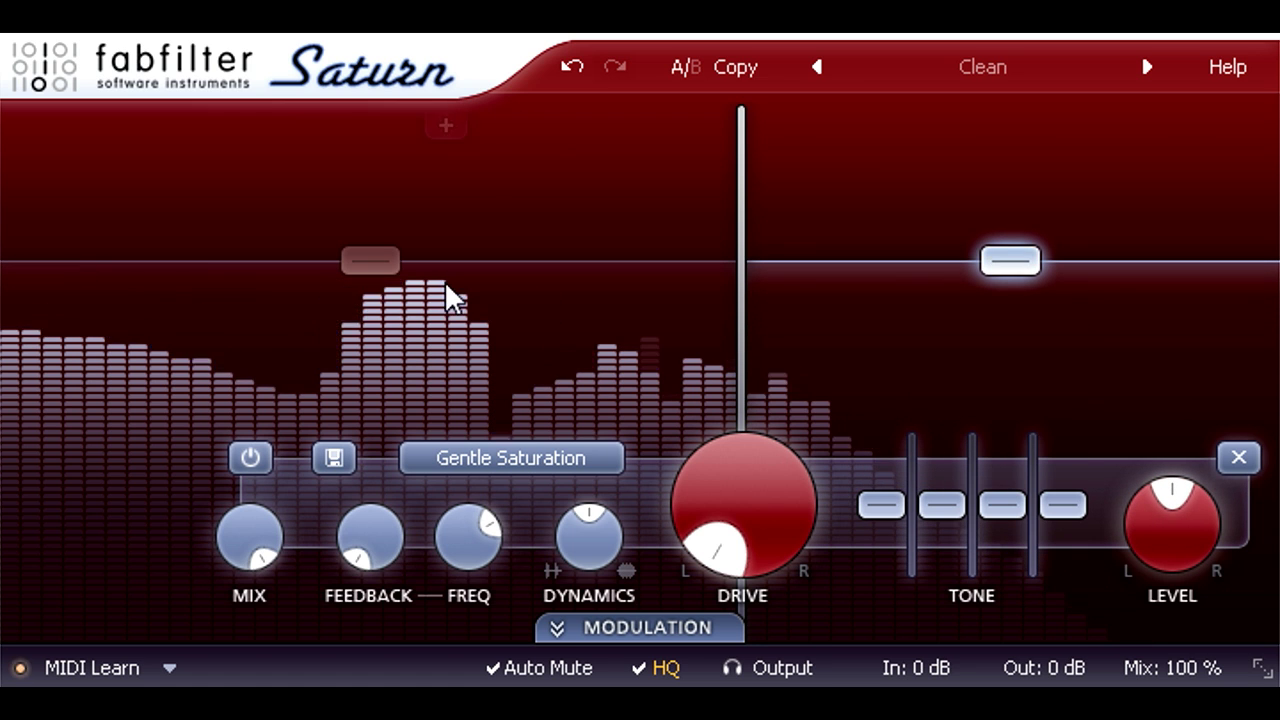
- Lower band 1's crossover to about 276 Hz and give band 1 the Warm Tape style
left_click(373, 261)
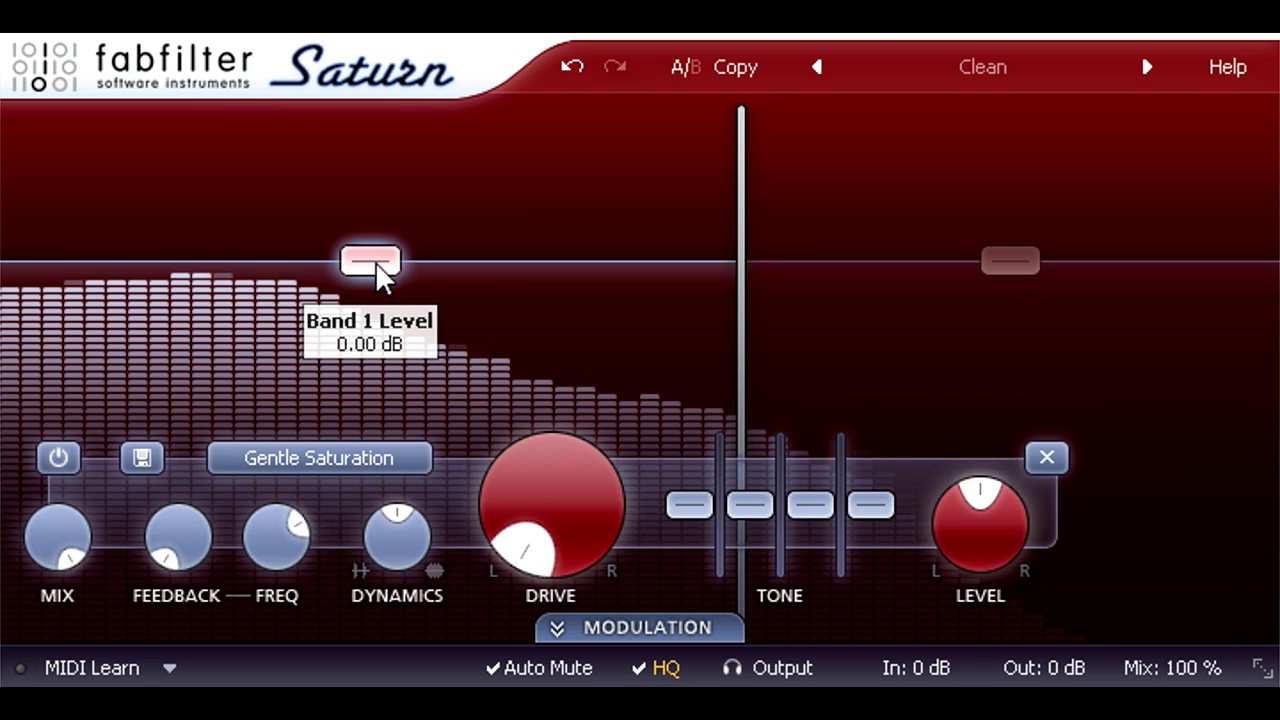
left_click_drag(738, 307, 474, 355)
left_click(381, 462)
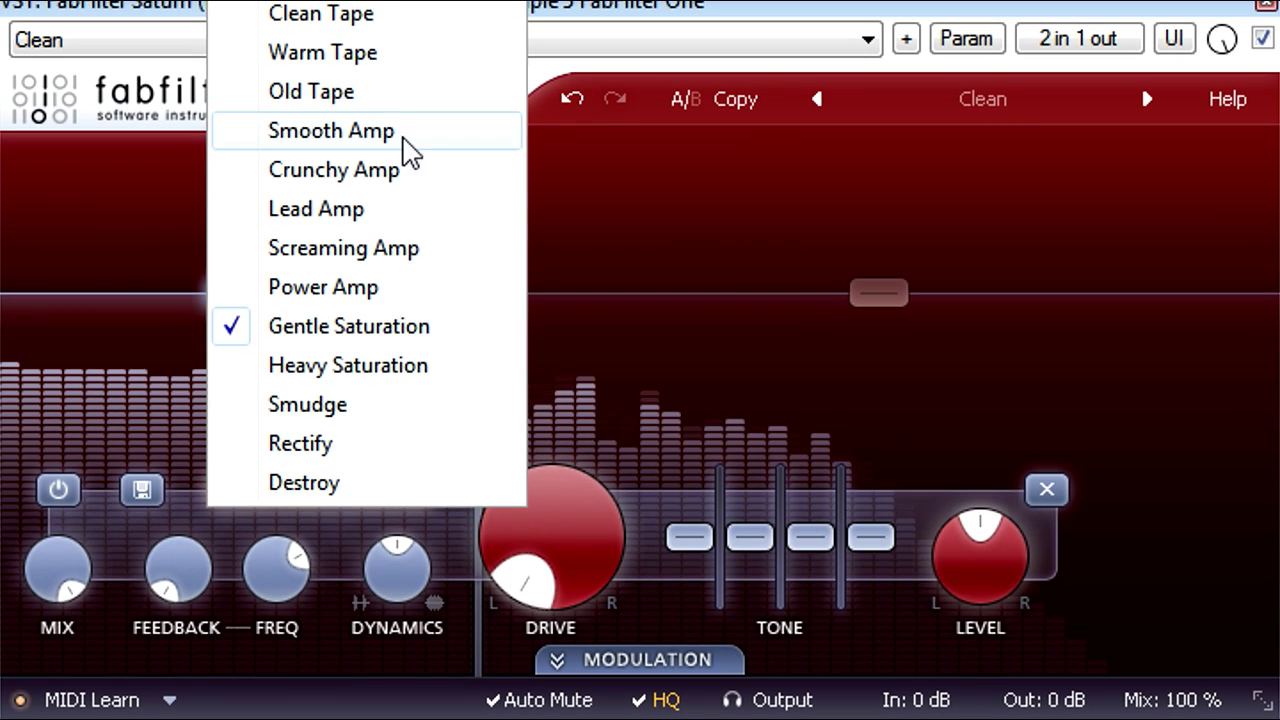
left_click(376, 72)
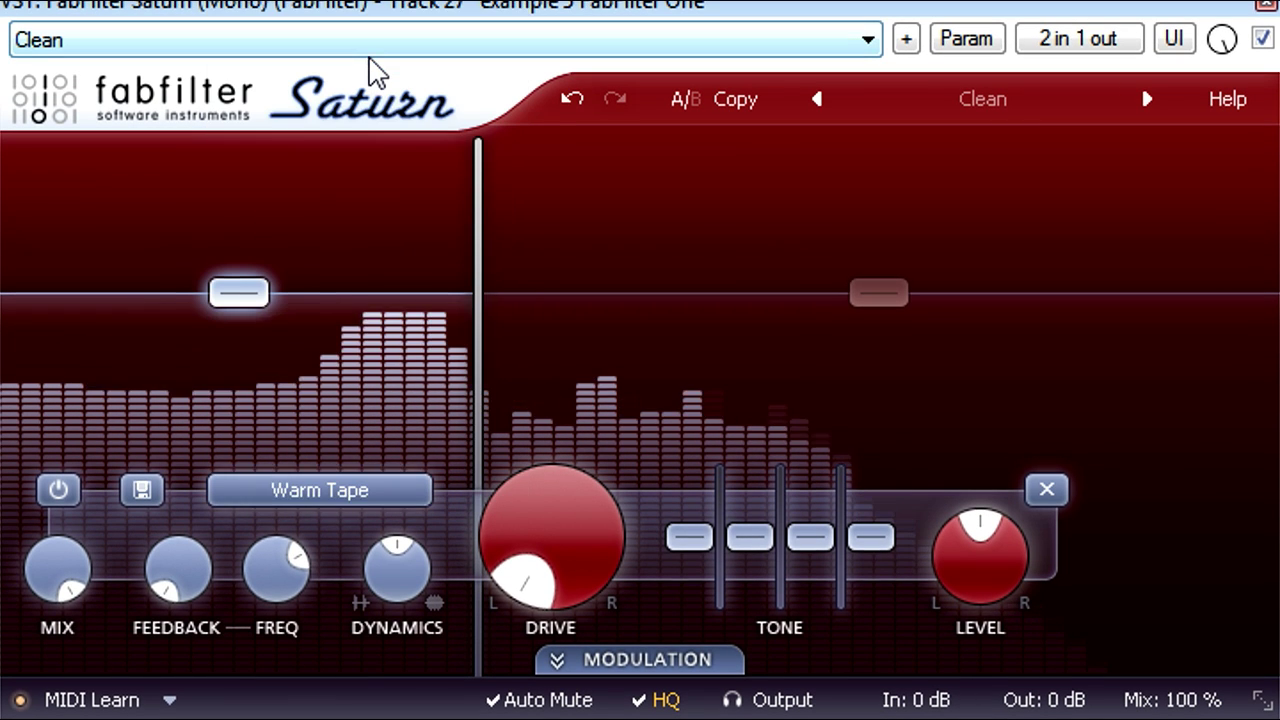
- Push band 1 drive to around 90% and raise its dynamics to about 0.84
left_click_drag(567, 454, 583, 256)
left_click_drag(574, 206, 578, 119)
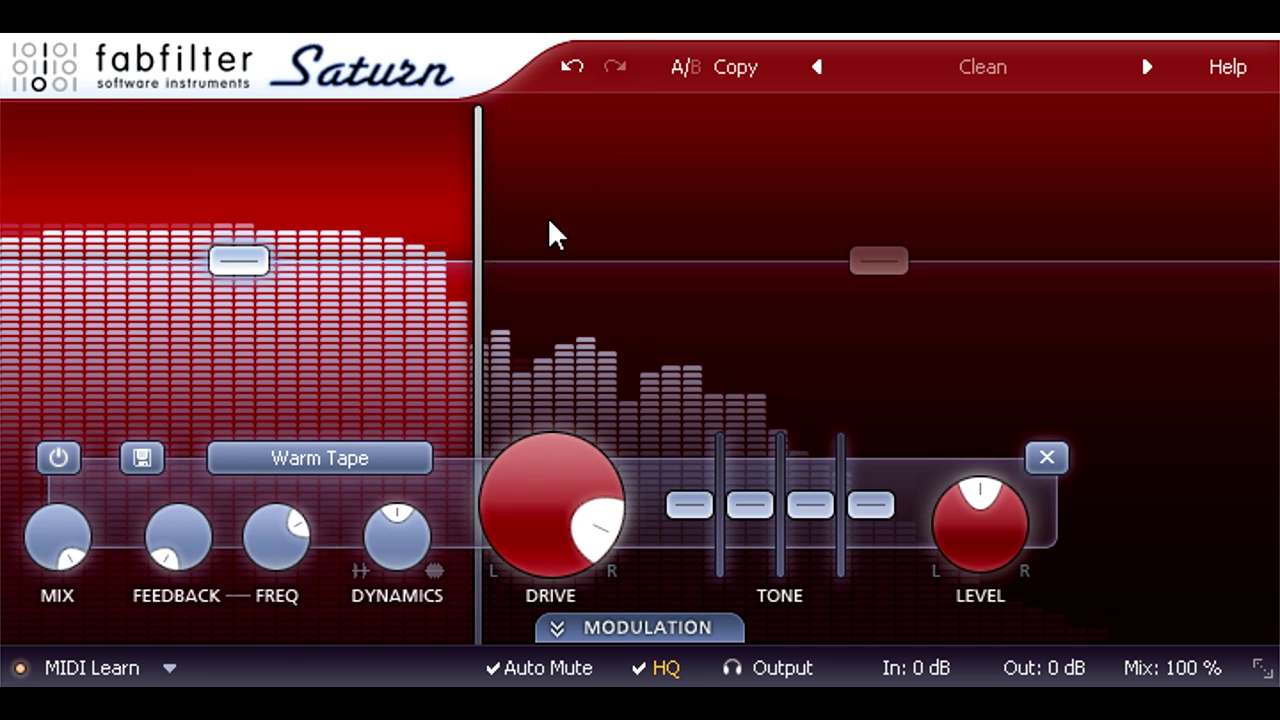
mouse_move(398, 563)
left_click_drag(396, 552, 404, 306)
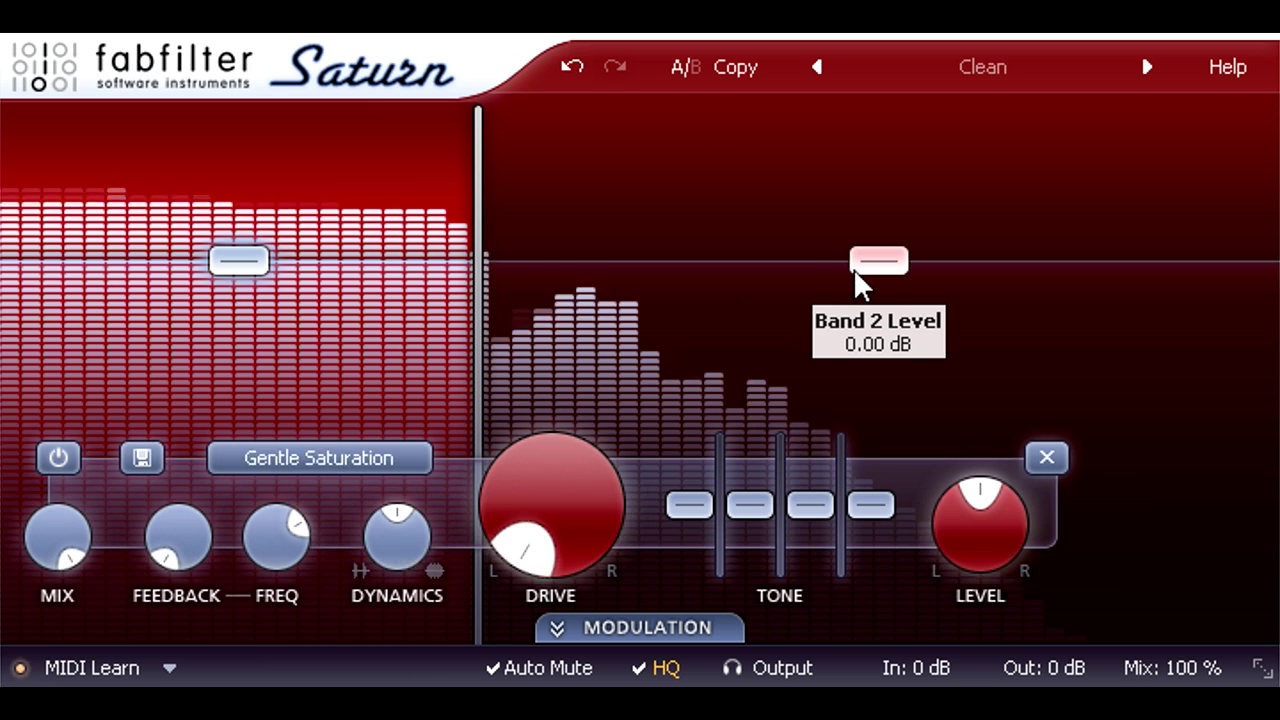
- Raise band 2 drive to about 57% and switch band 2 to the Power Amp style
mouse_move(853, 268)
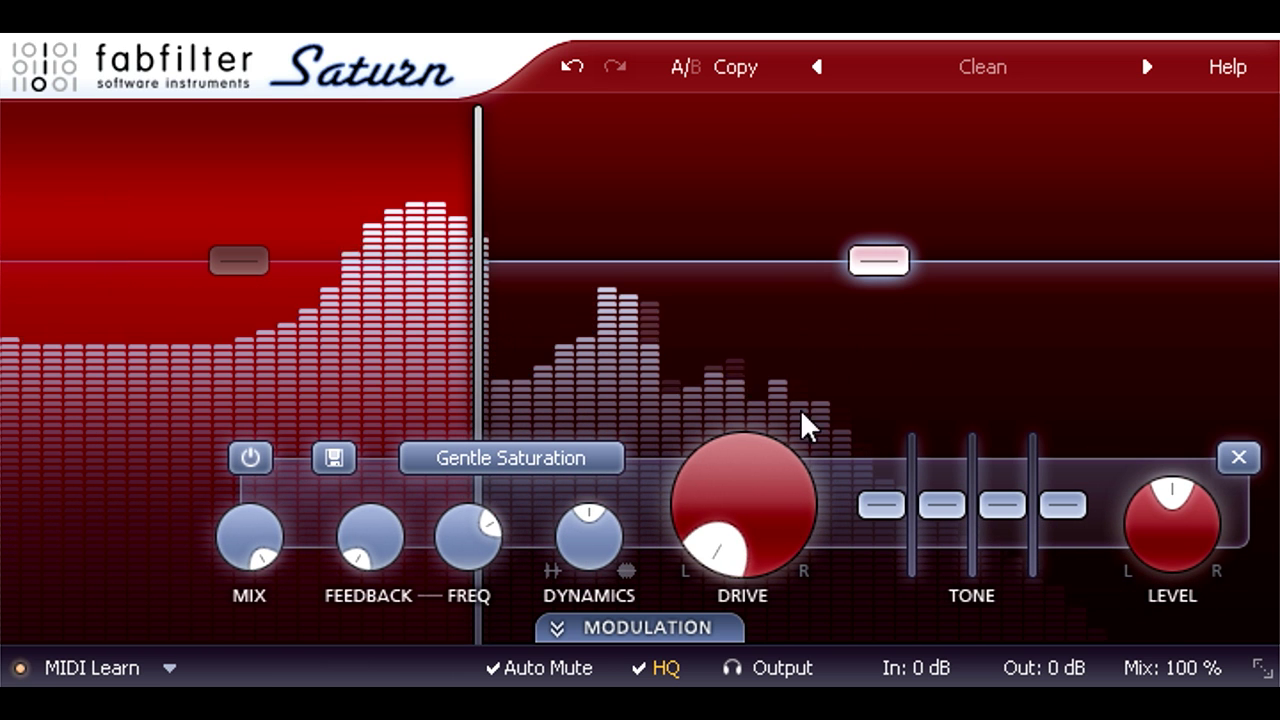
left_click_drag(779, 469, 788, 165)
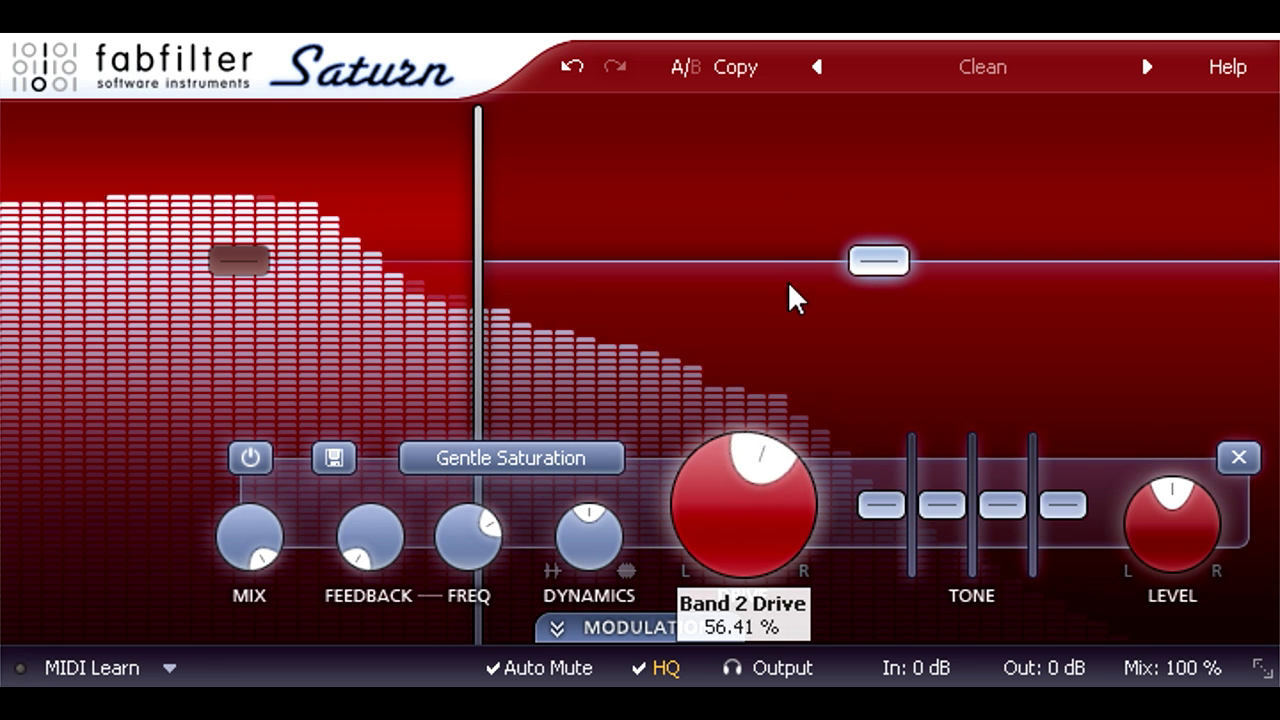
left_click(569, 460)
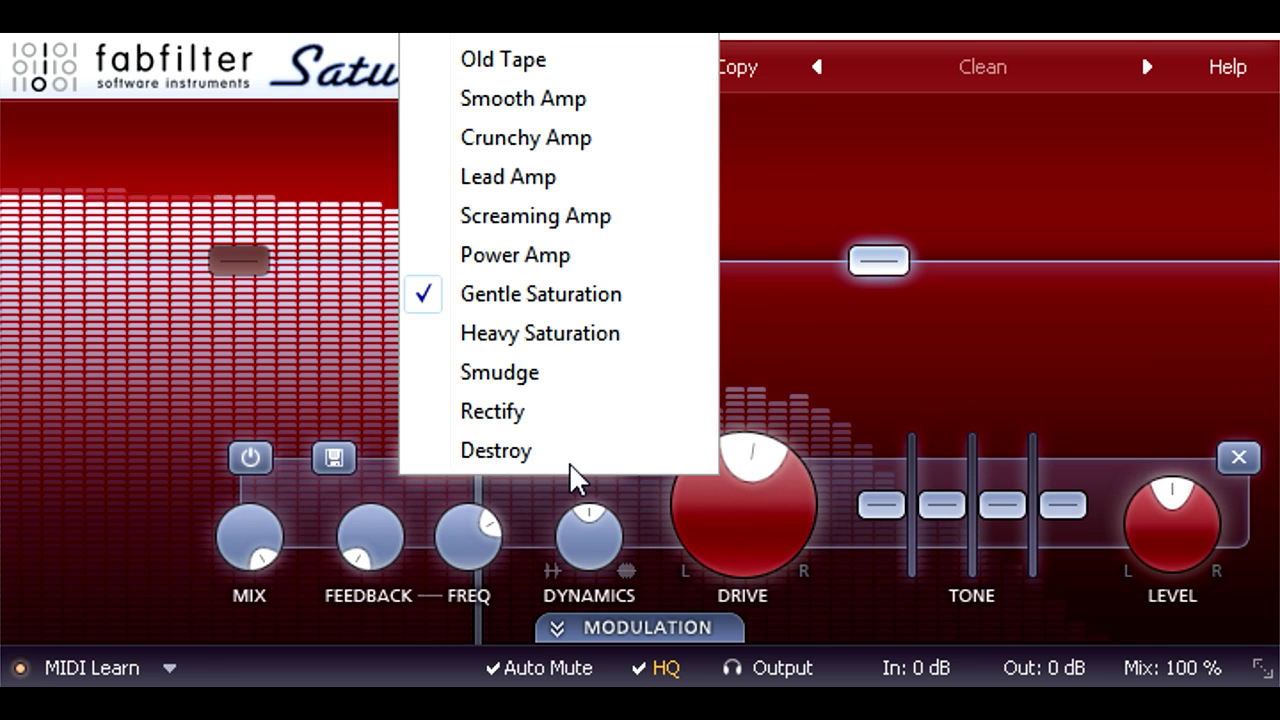
left_click(618, 255)
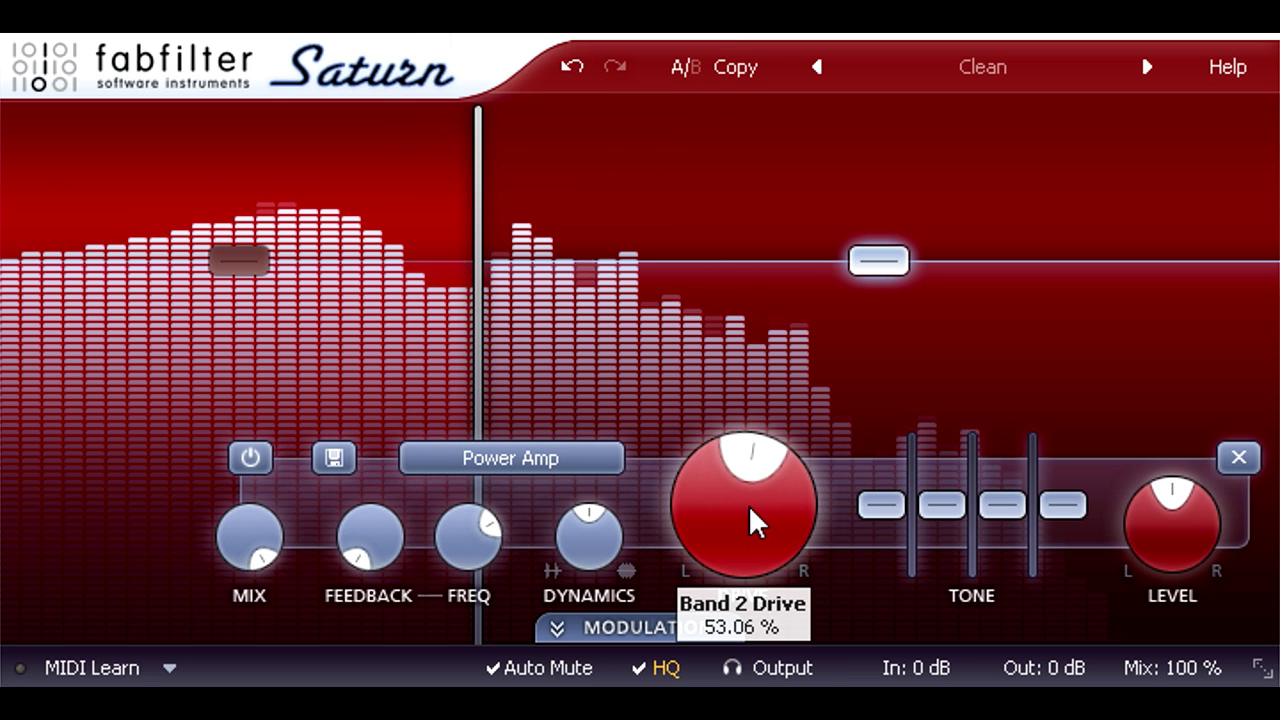
- Sweep band 2's Power Amp drive up and down, settling on a moderate amount
left_click_drag(752, 517, 738, 624)
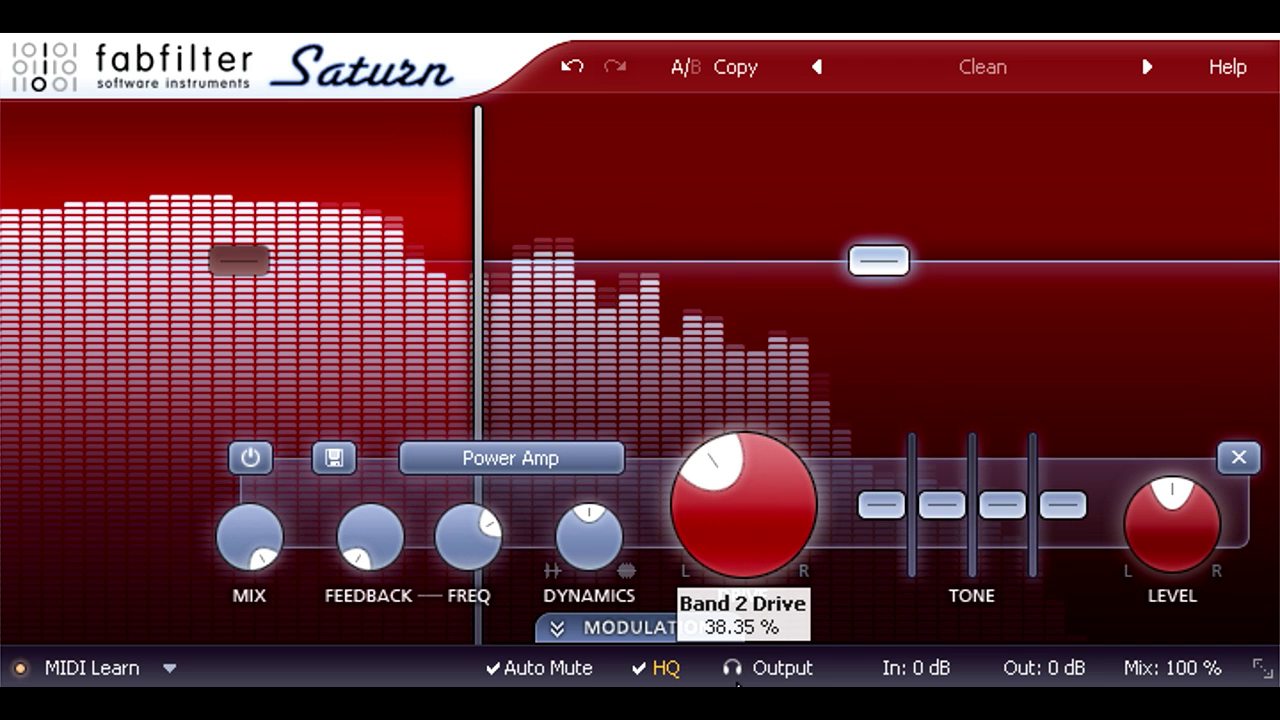
left_click_drag(731, 624, 738, 503)
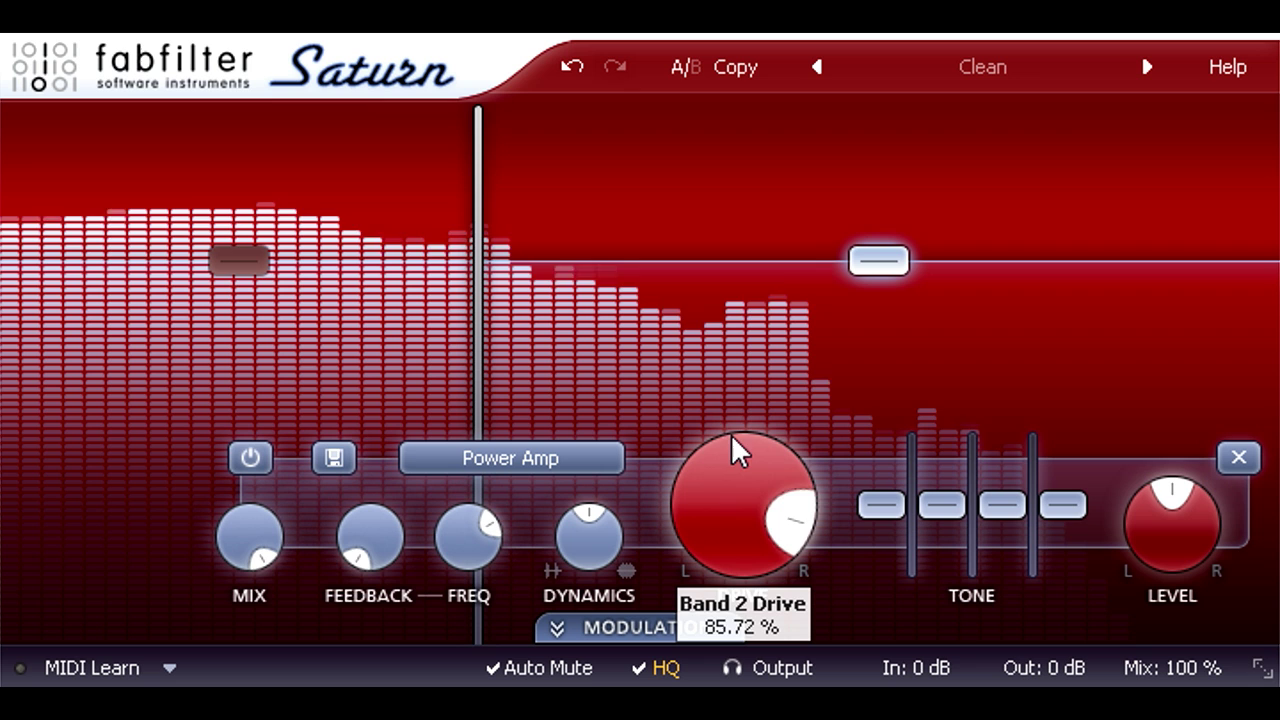
left_click_drag(727, 407, 725, 513)
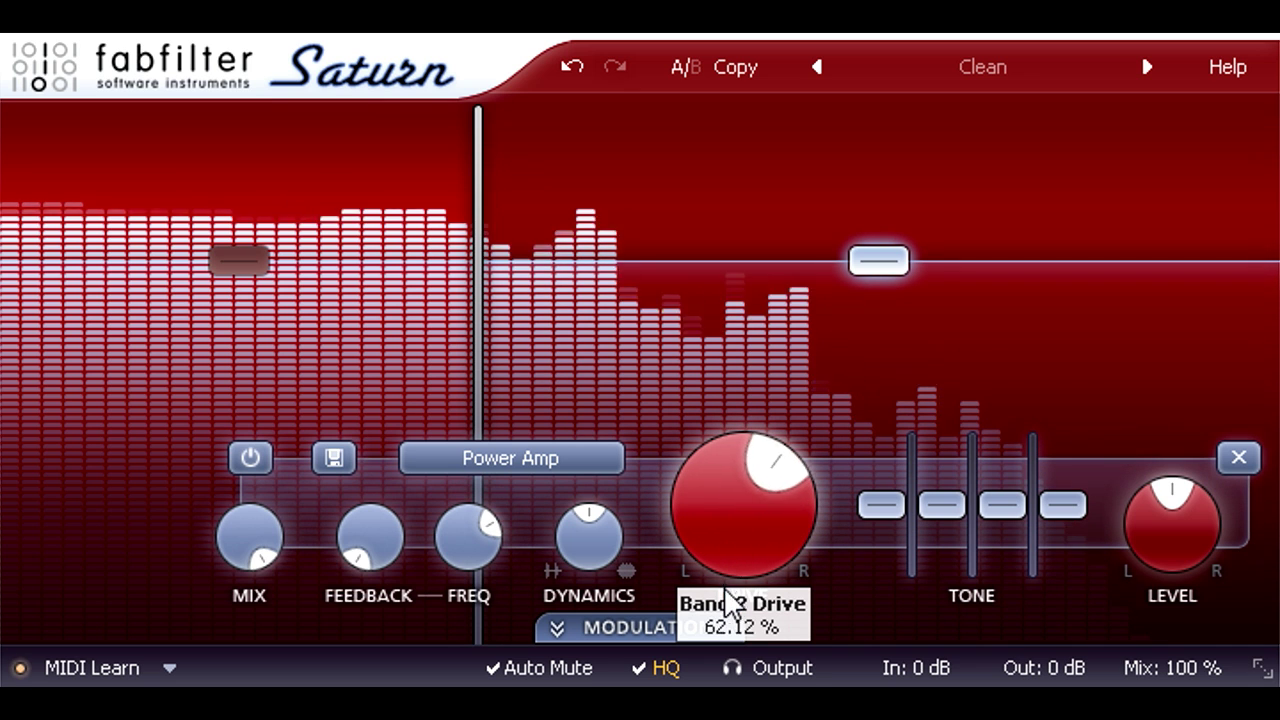
left_click_drag(728, 600, 729, 692)
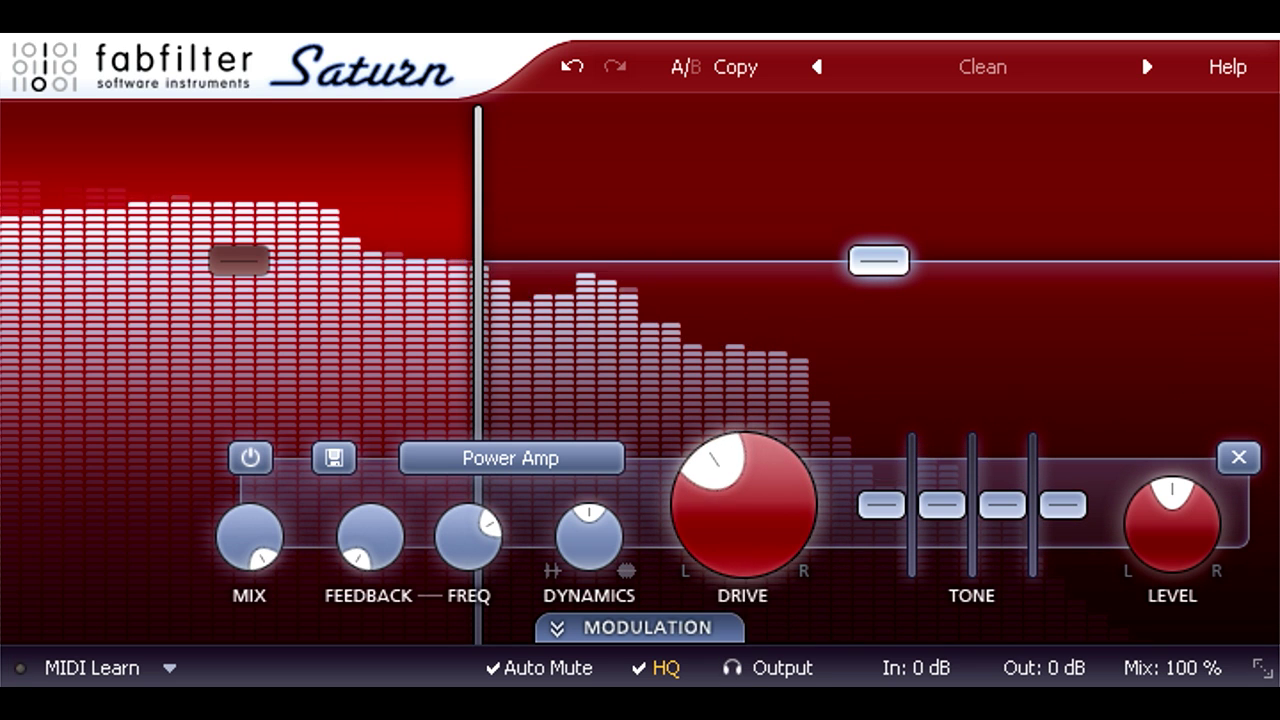
- Split off a third band near 890 Hz with Lead Amp distortion
mouse_move(711, 135)
left_mouse_down()
mouse_move(692, 158)
mouse_move(712, 155)
left_mouse_up()
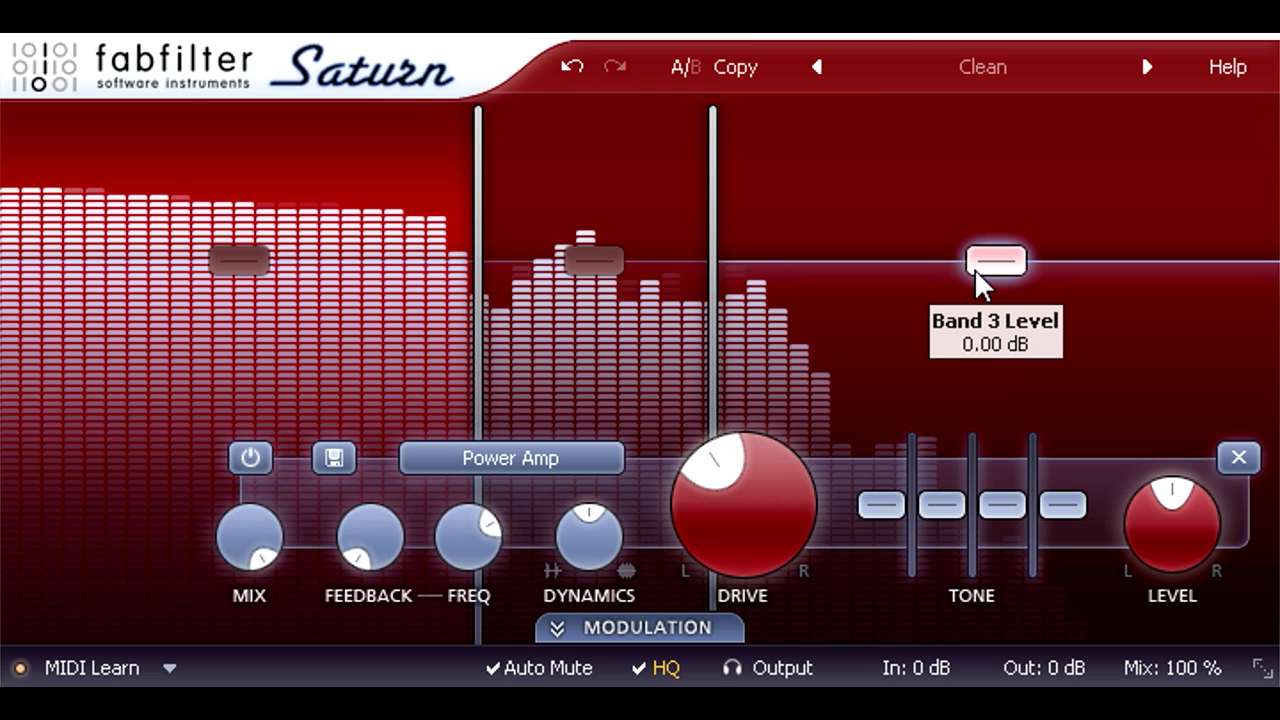
left_click(571, 462)
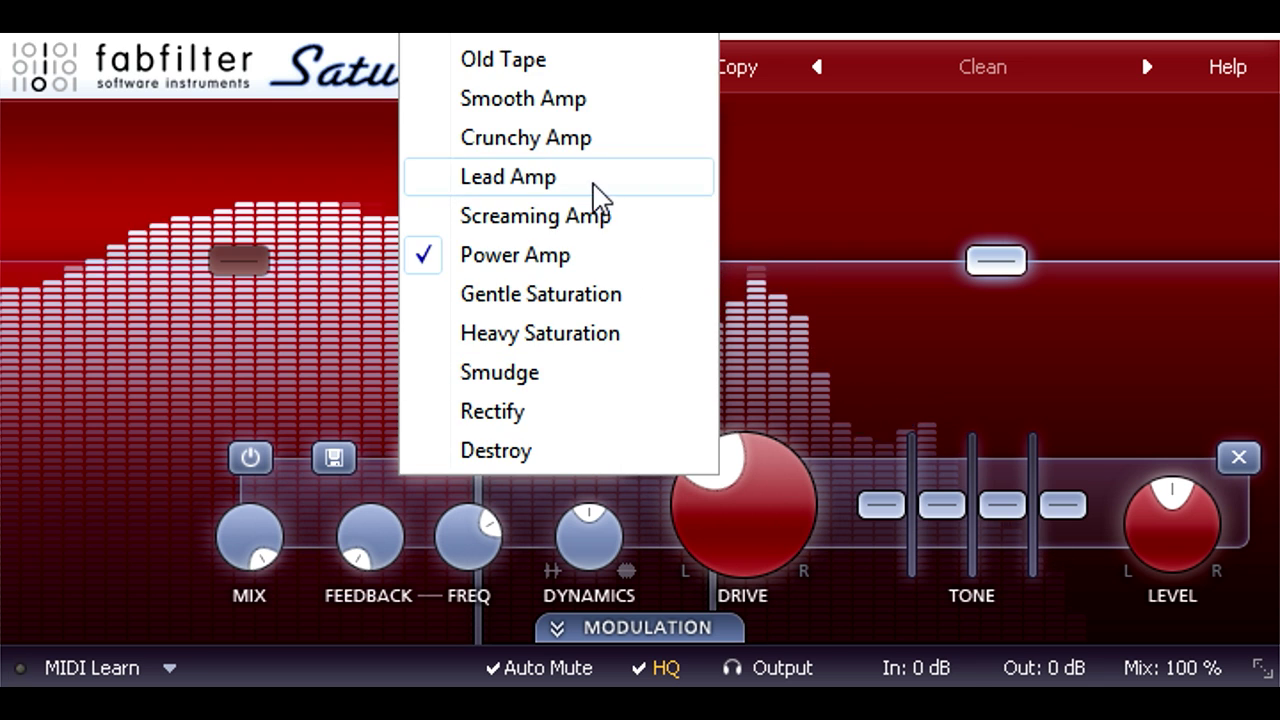
left_click(593, 184)
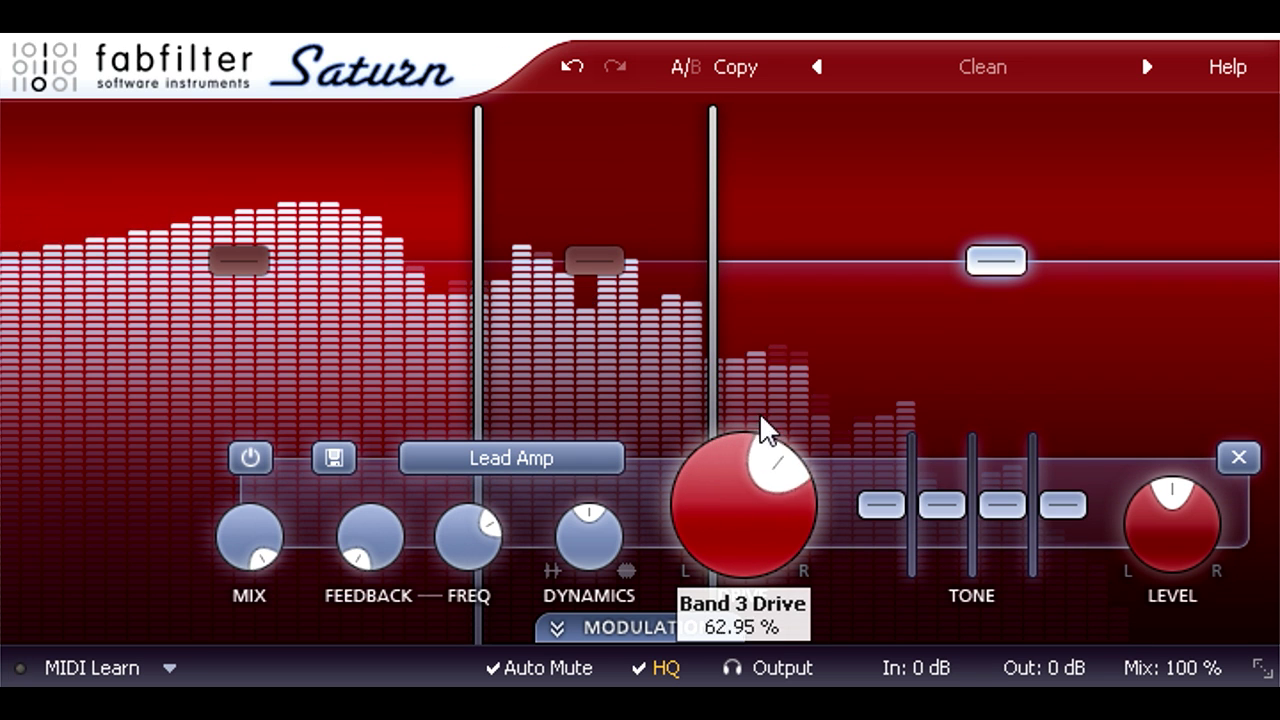
- Set the third band's drive around 76%, then lower bands 2 and 3's level together
left_click_drag(759, 355, 755, 328)
left_click_drag(563, 209, 1040, 326)
left_click_drag(1157, 535, 1163, 626)
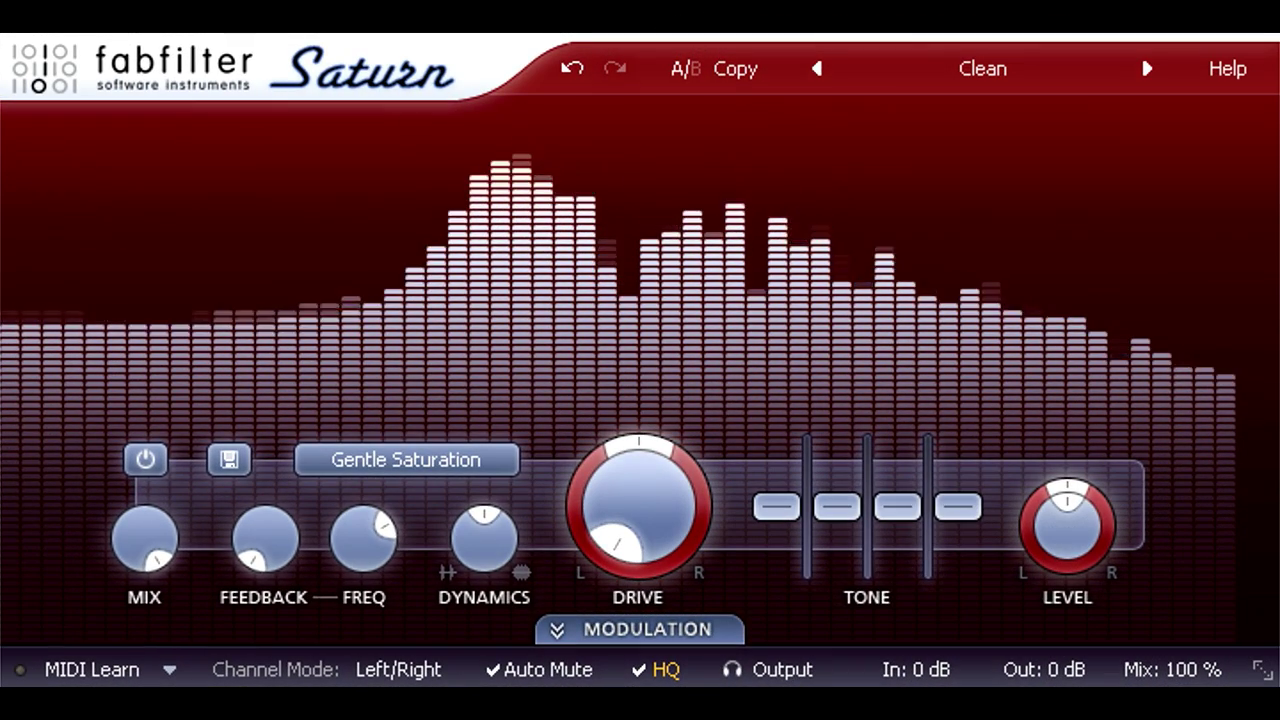
- Switch the distortion style to Clean Tube with drive raised high, then backed off slightly
left_click(490, 468)
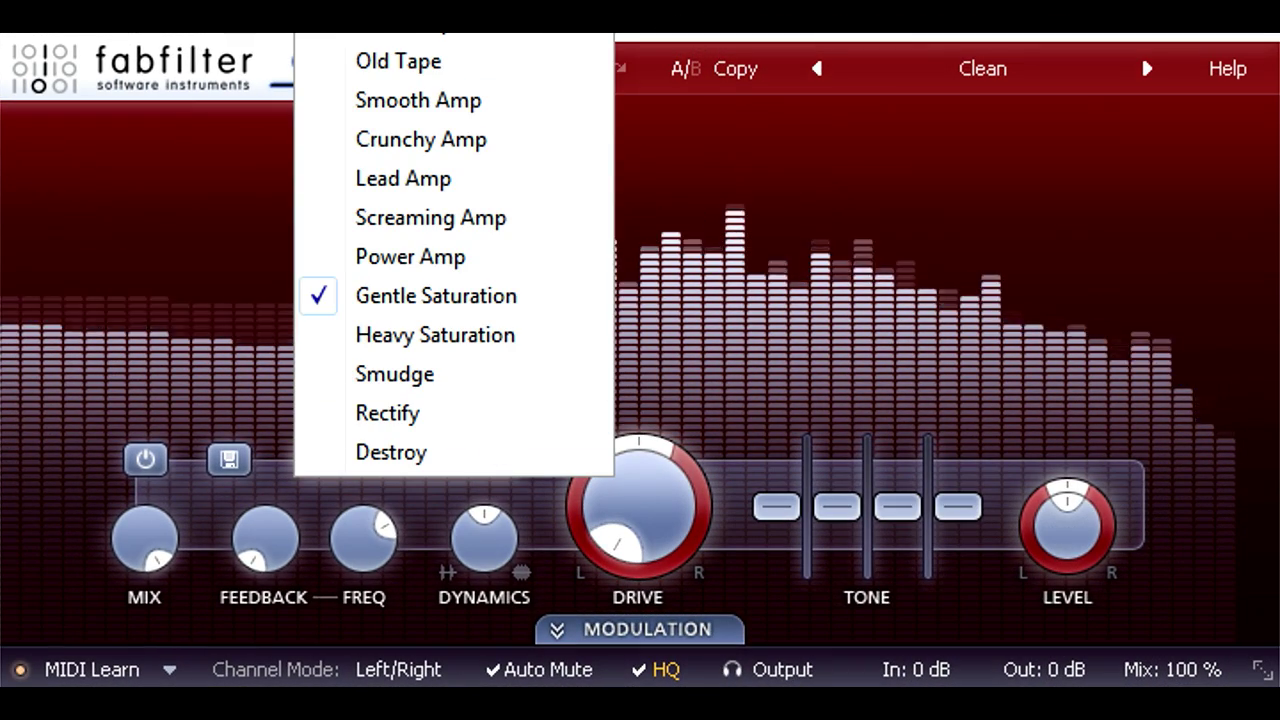
left_click(400, 24)
left_click_drag(663, 517, 667, 140)
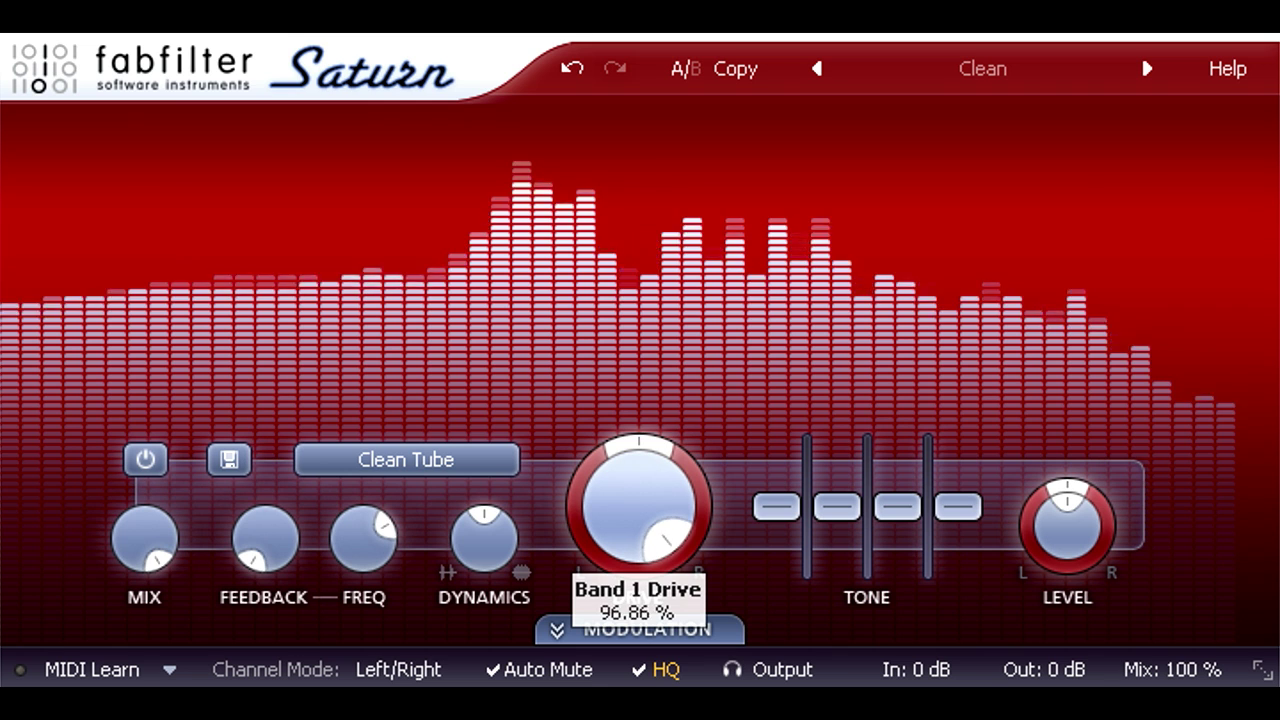
left_click_drag(686, 10, 688, 75)
- Add five crossovers to split the spectrum into six bands
left_click(375, 131)
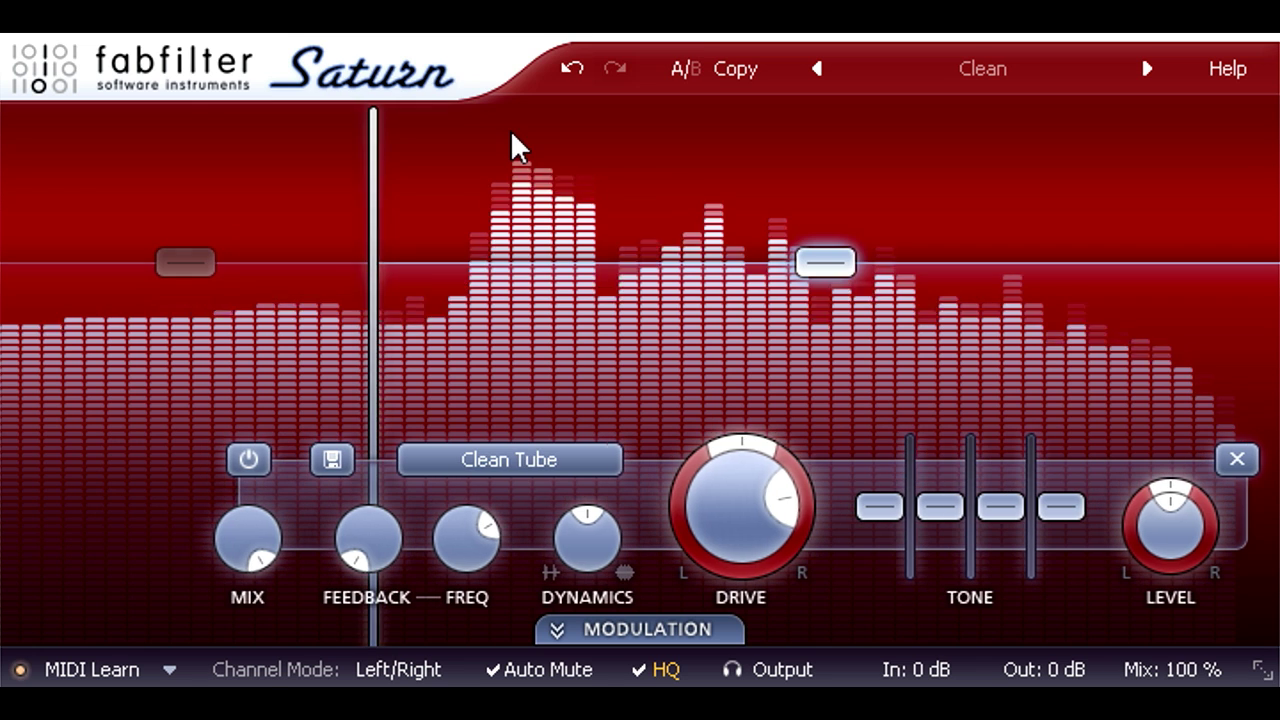
left_click(550, 129)
left_click(726, 128)
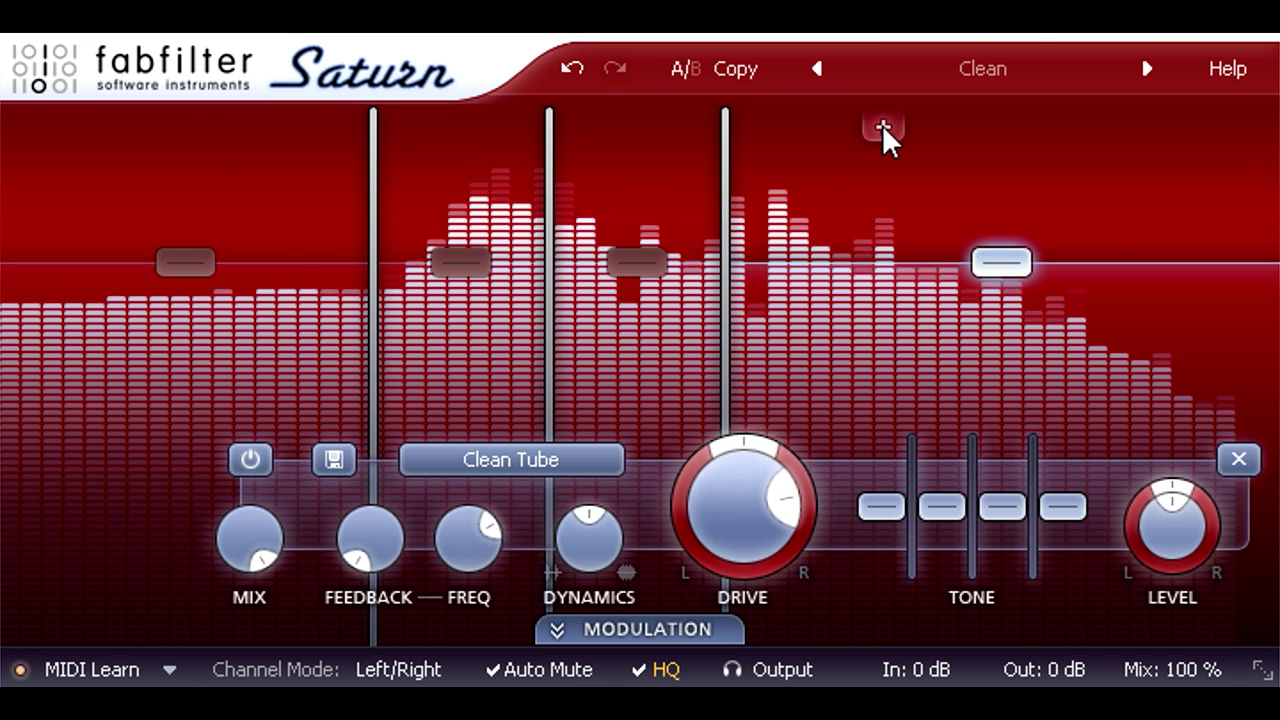
left_click(883, 128)
left_click(1079, 122)
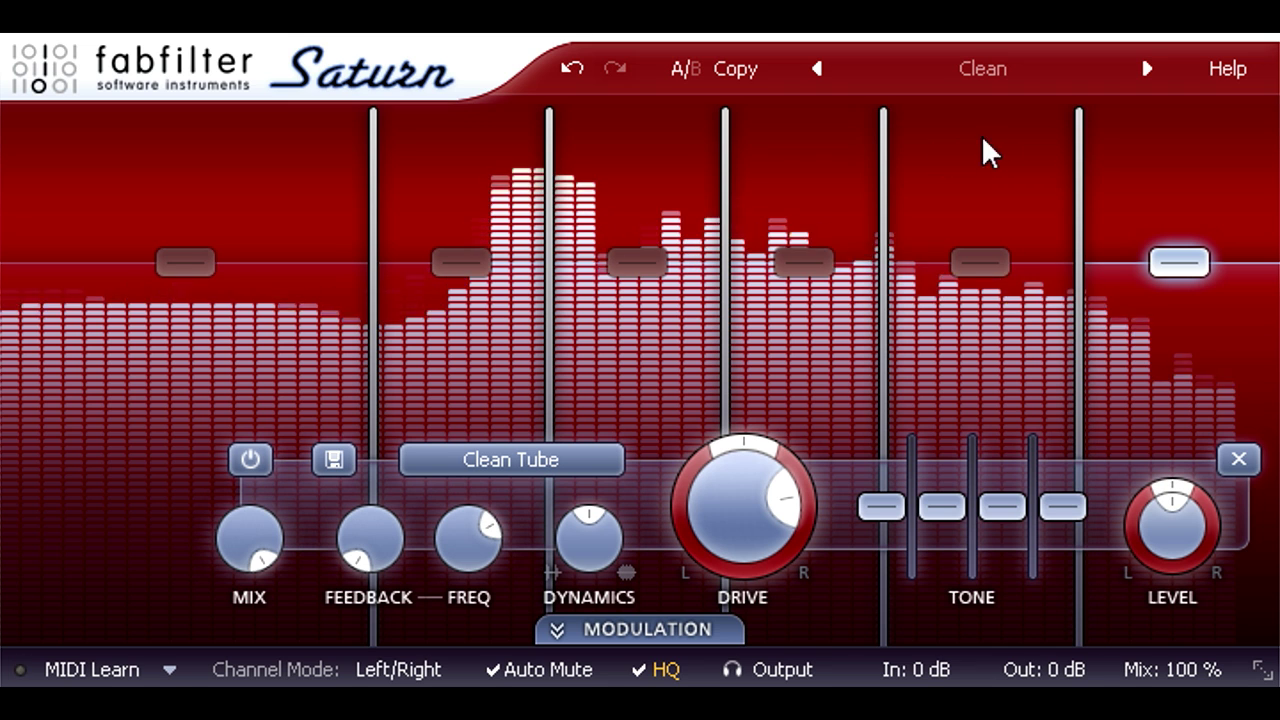
- Move the crossovers up: Band 3 about 1440 Hz, Band 4 about 3720 Hz, Band 5 about 8430 Hz
left_click_drag(886, 157, 958, 150)
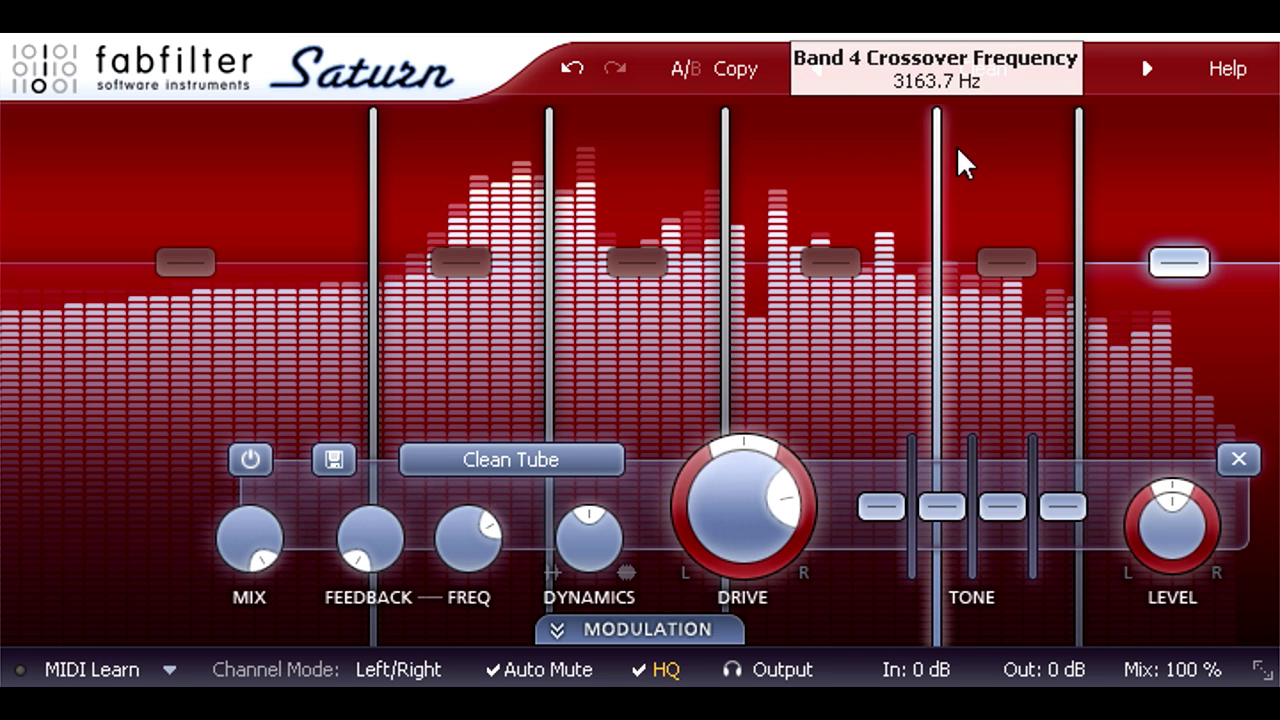
left_click_drag(1074, 157, 1125, 160)
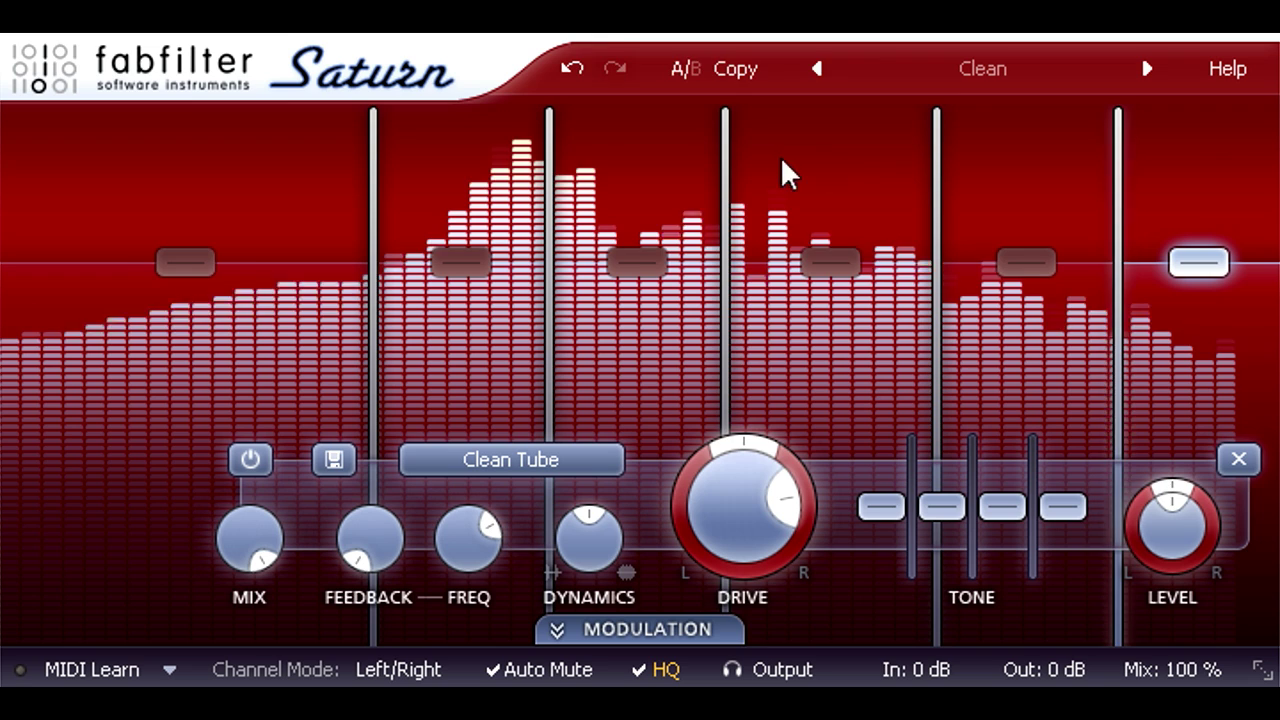
left_click_drag(732, 158, 798, 160)
left_click_drag(936, 172, 983, 171)
left_click_drag(553, 200, 571, 196)
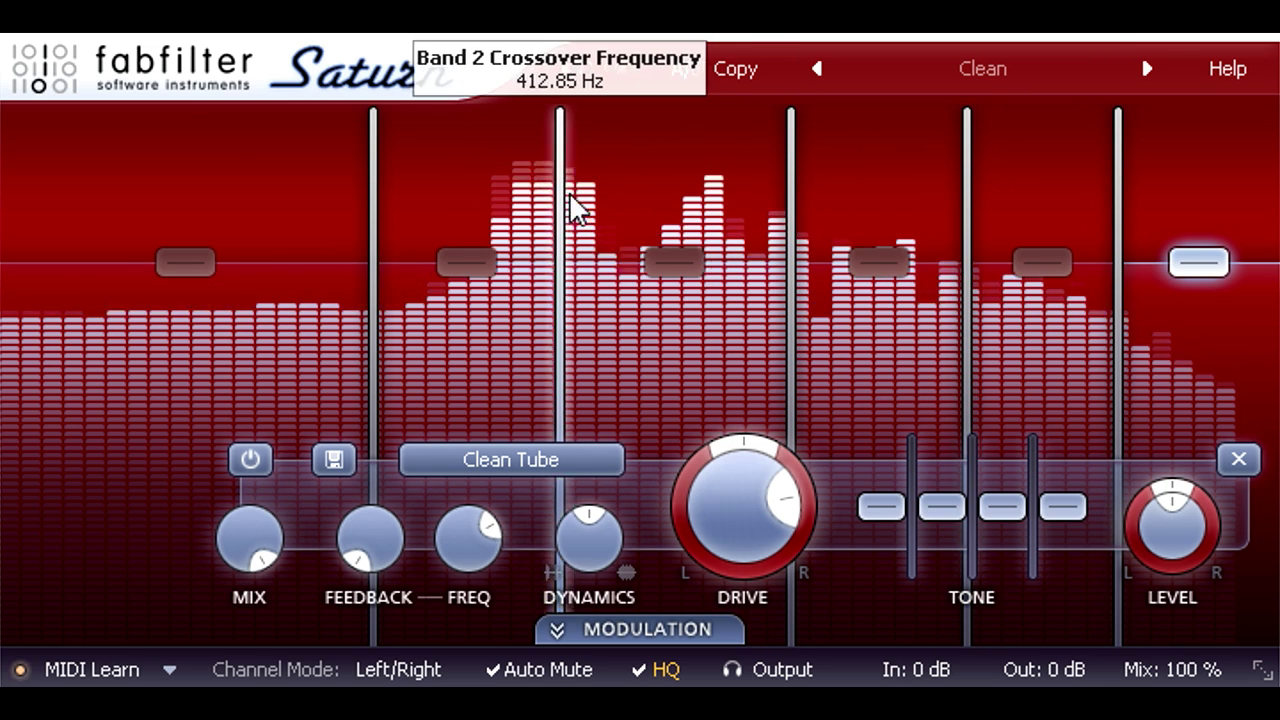
- Make the window Wide, raise crossovers to about 218, 793, 1860 and 4040 Hz, and mute Band 1
left_click(1262, 669)
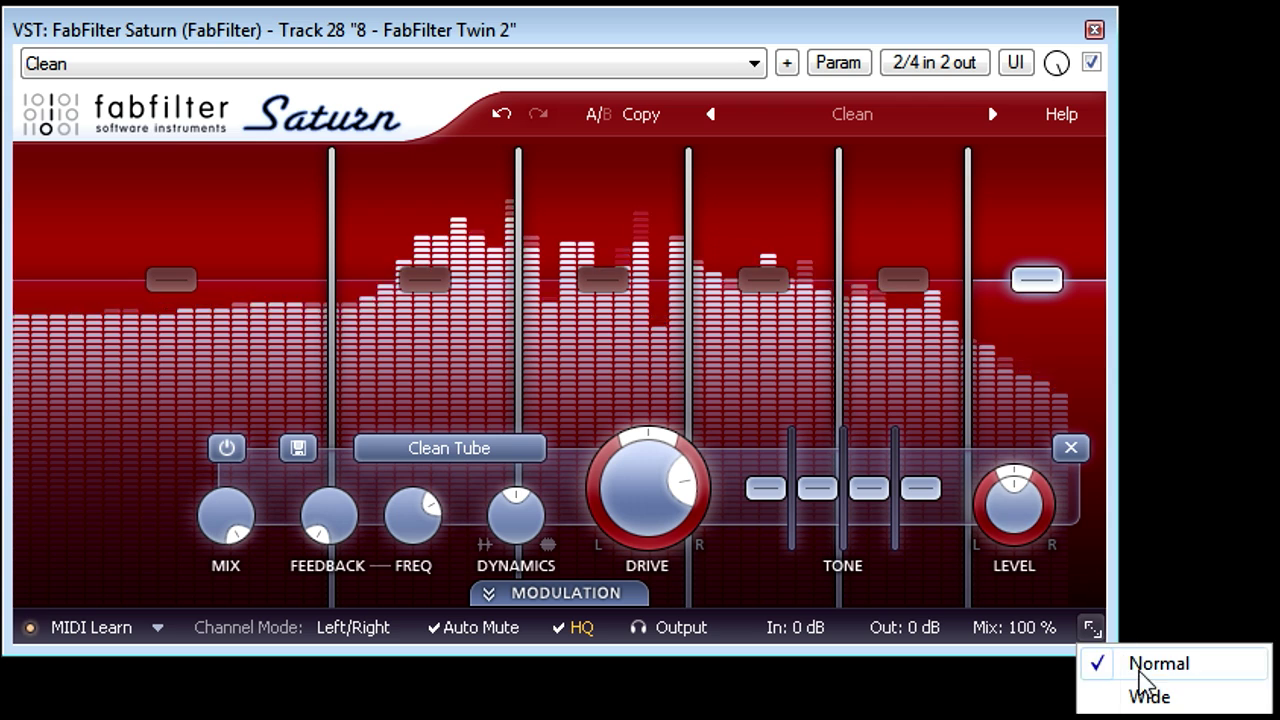
left_click(1148, 695)
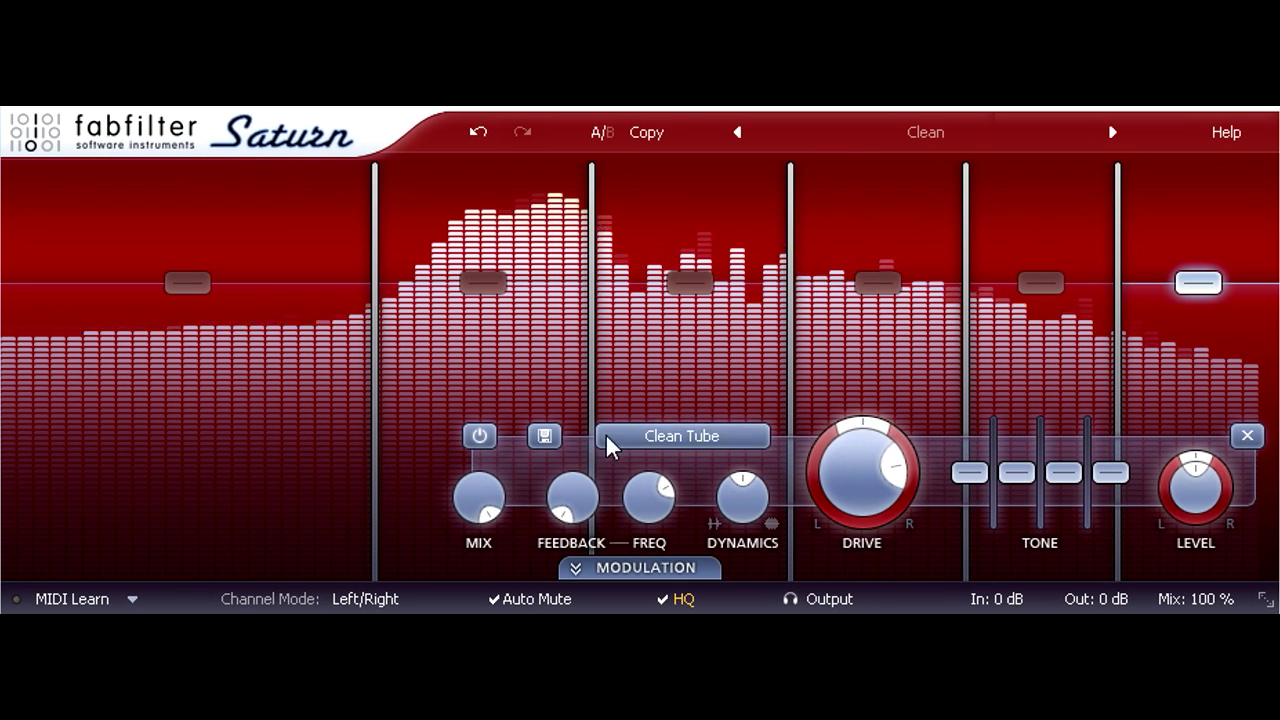
left_click_drag(377, 295, 444, 298)
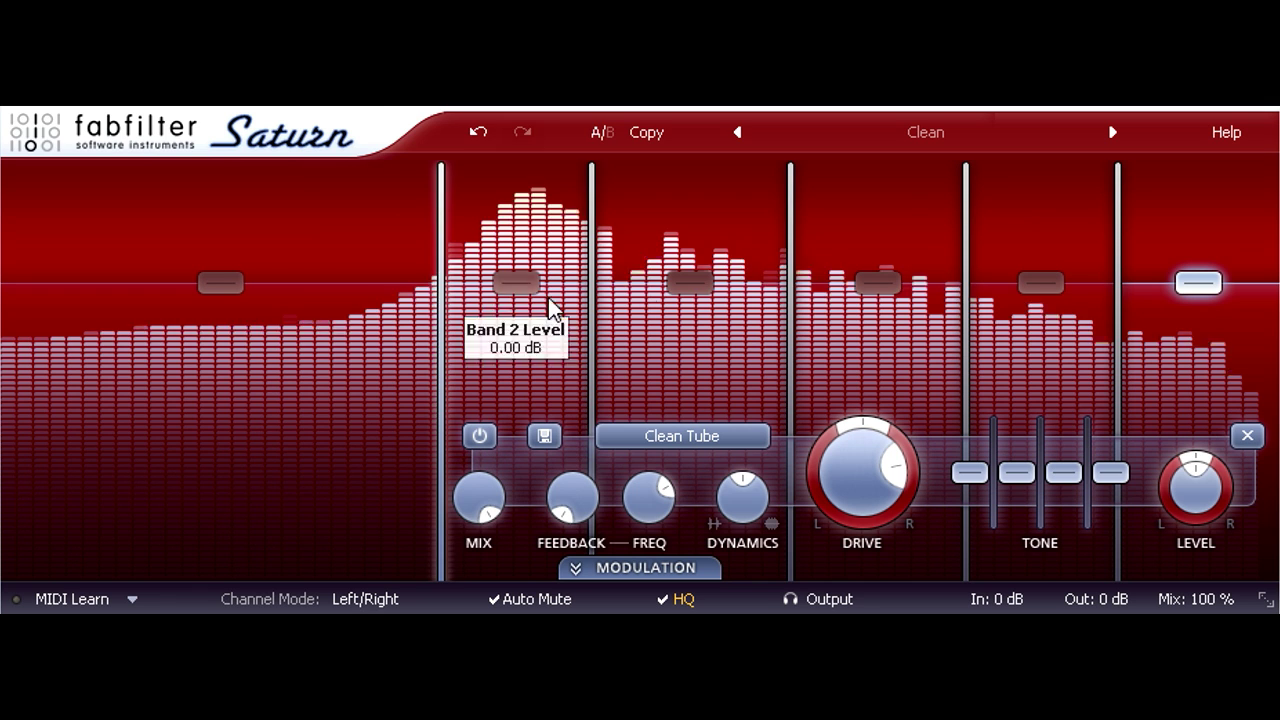
left_click_drag(591, 287, 690, 288)
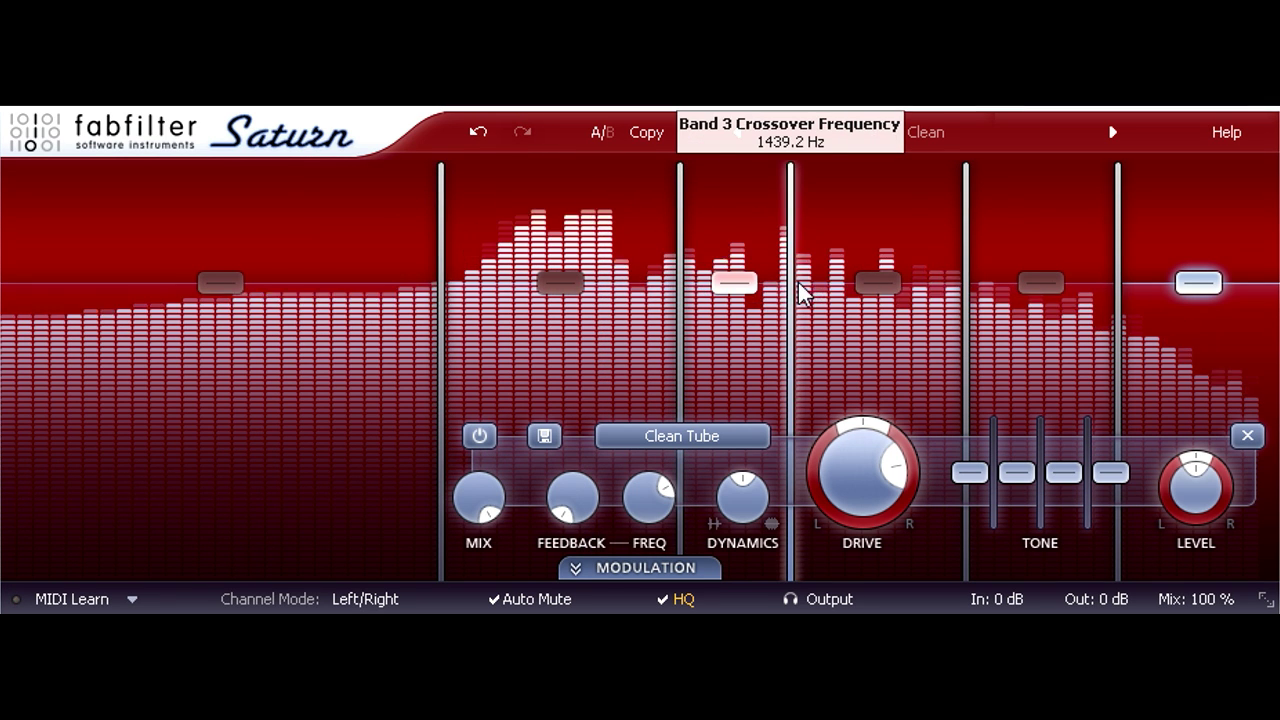
left_click_drag(798, 283, 846, 279)
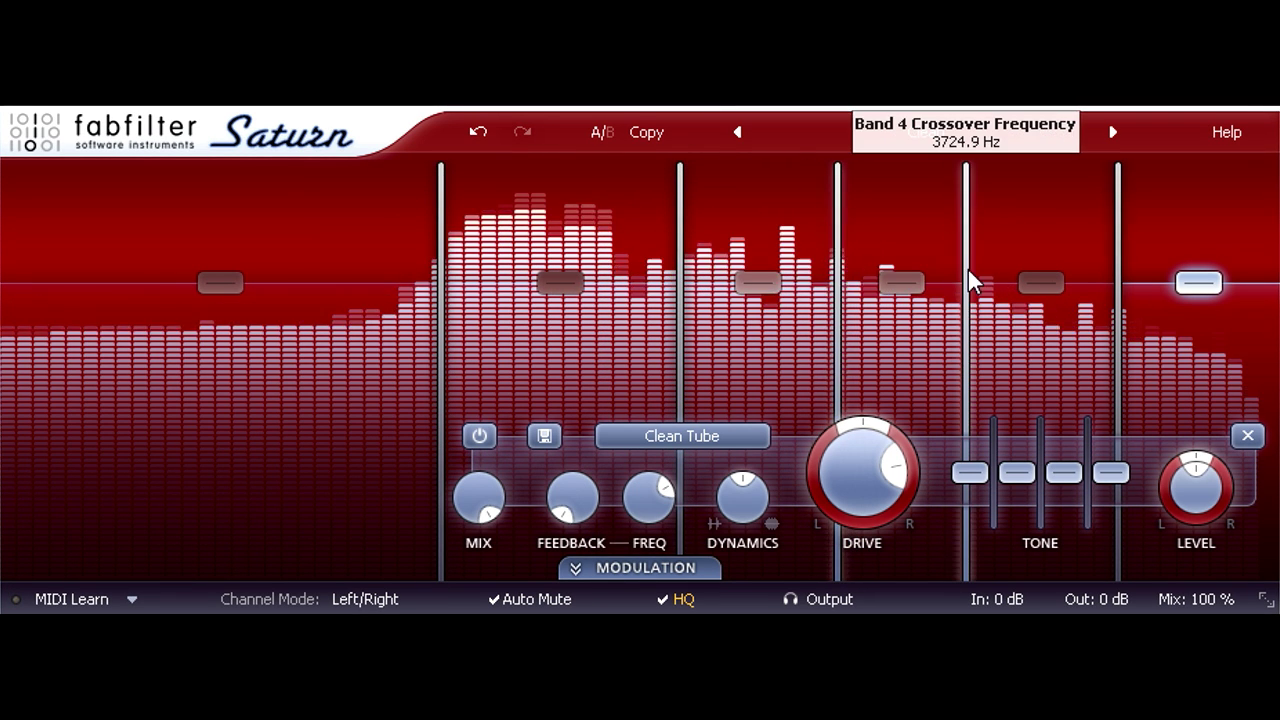
mouse_move(968, 270)
left_mouse_down()
mouse_move(999, 266)
mouse_move(983, 266)
left_mouse_up()
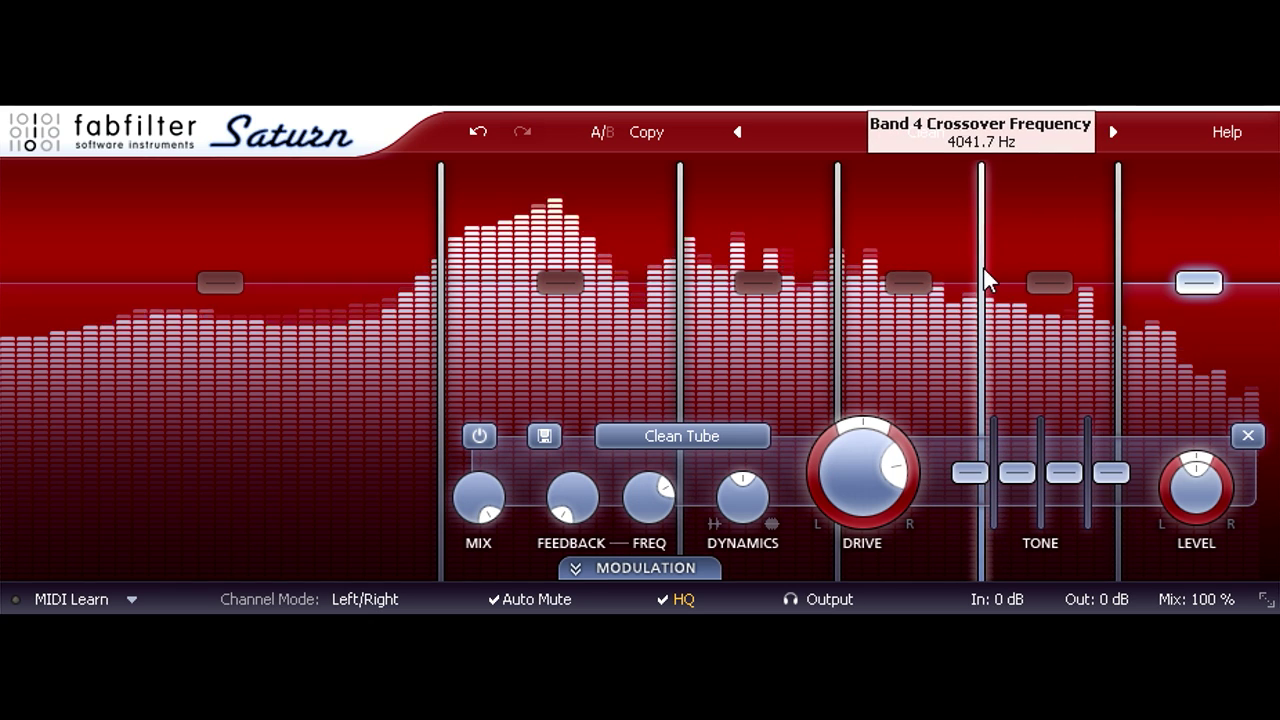
left_click(219, 284)
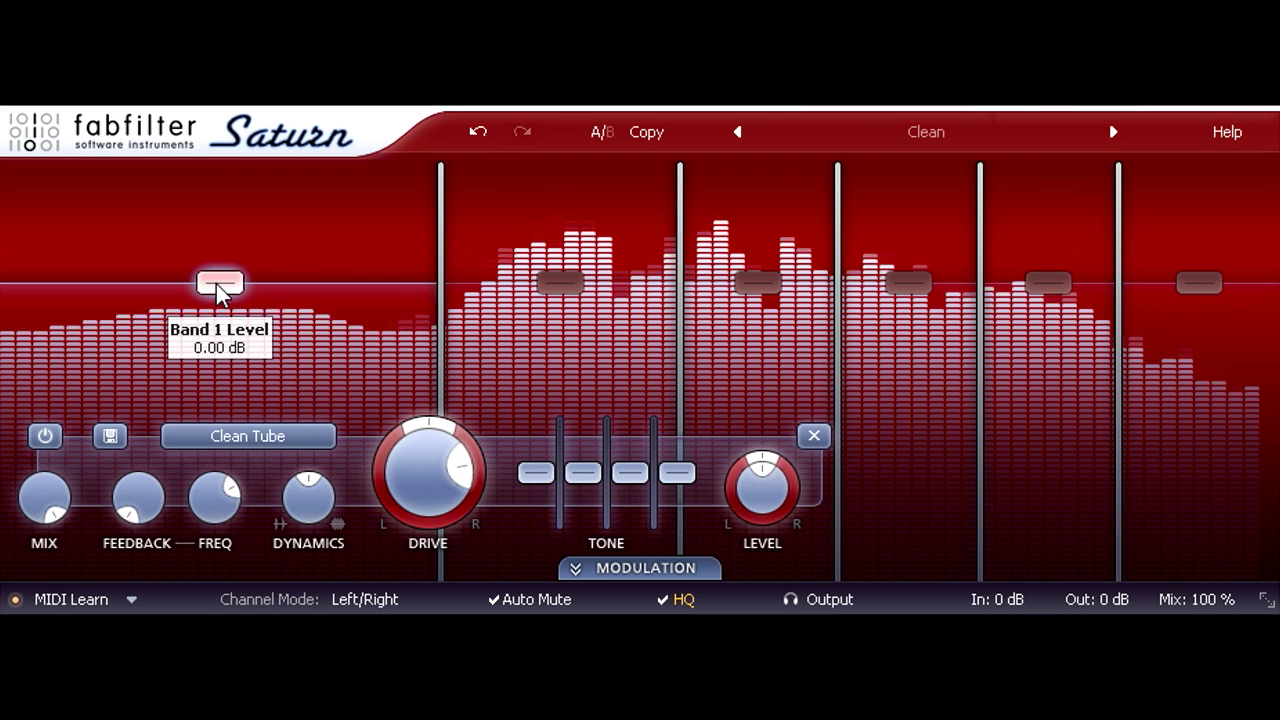
left_click_drag(219, 284, 213, 404)
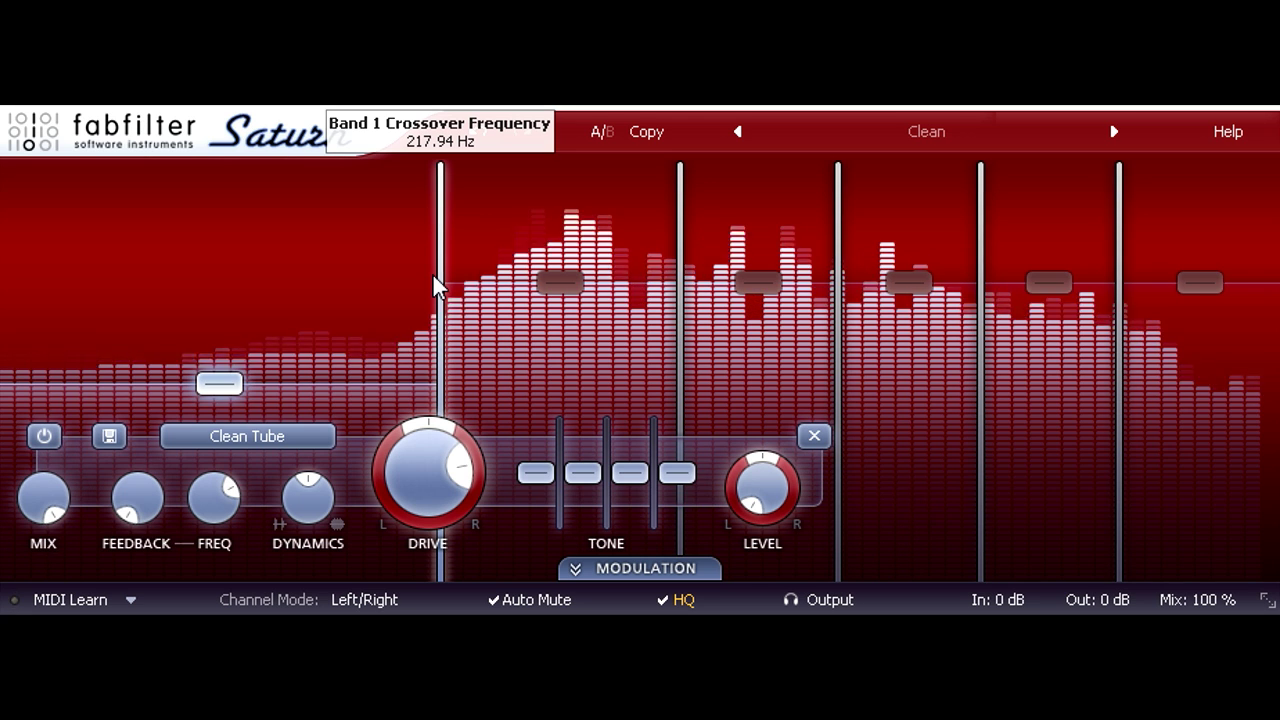
- Switch Channel Mode to Mid/Side and select bands 2 to 4 together
left_click(381, 603)
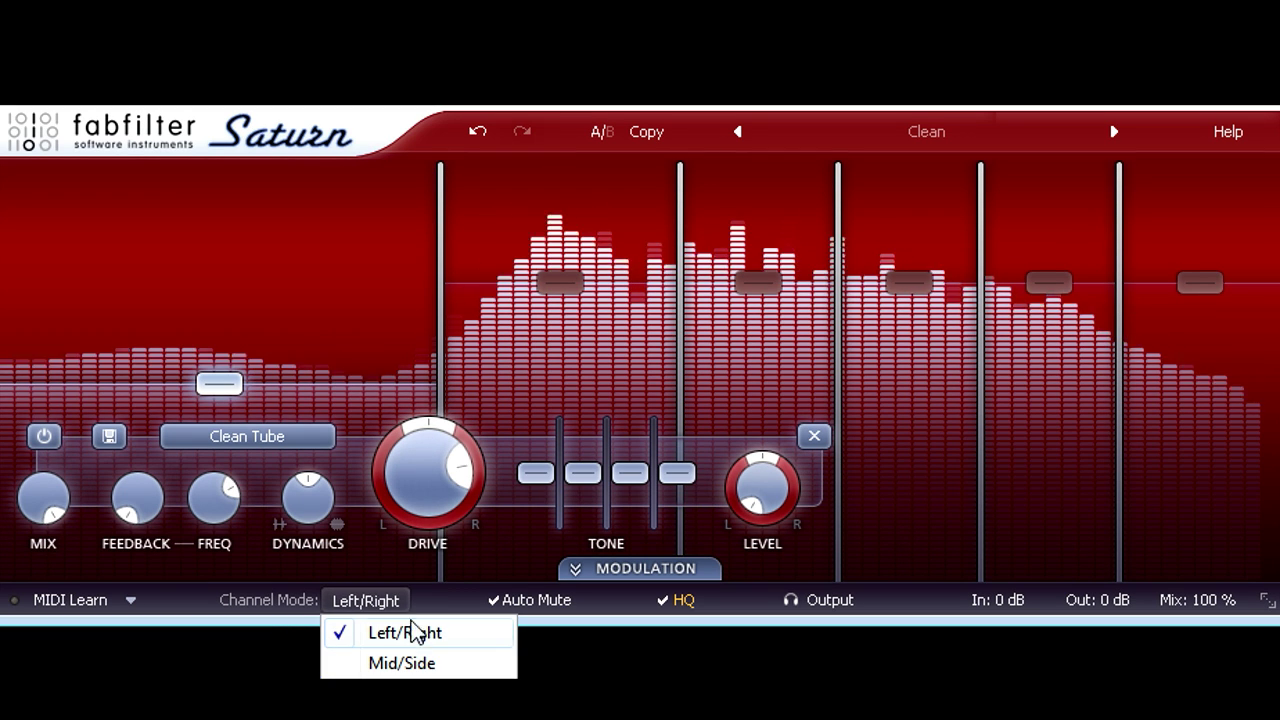
left_click(477, 666)
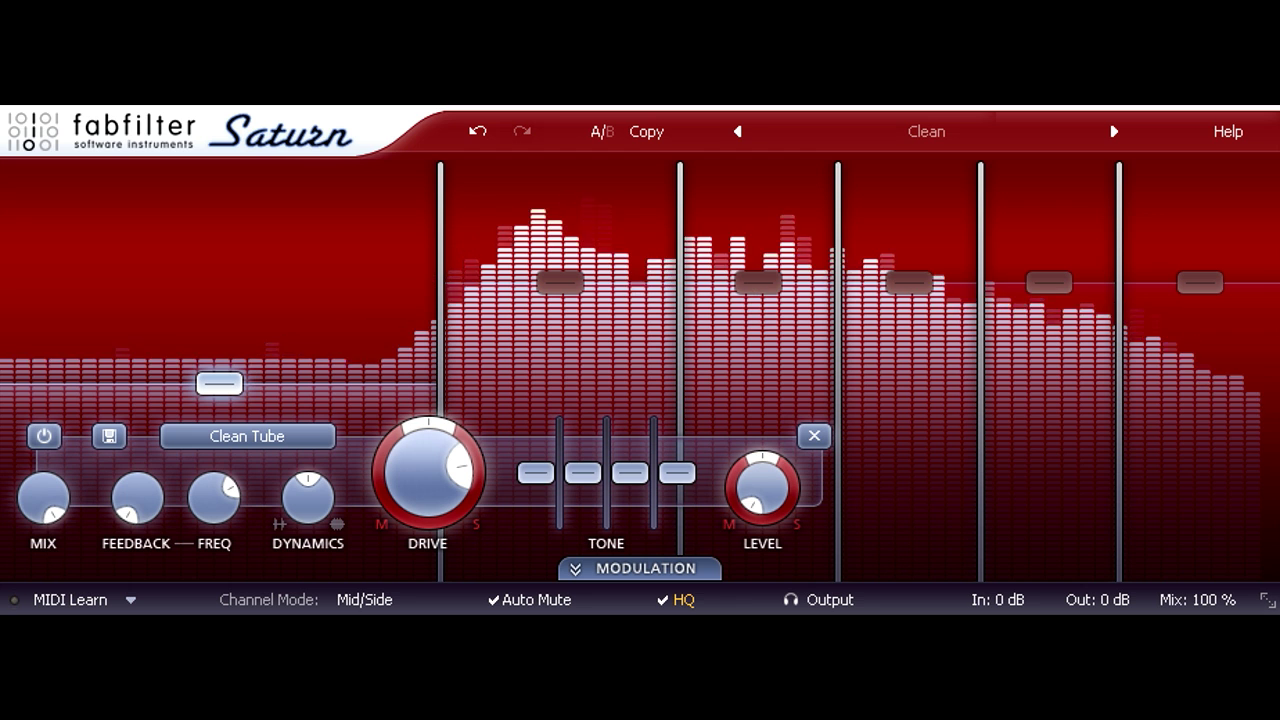
left_click_drag(736, 216, 1093, 338)
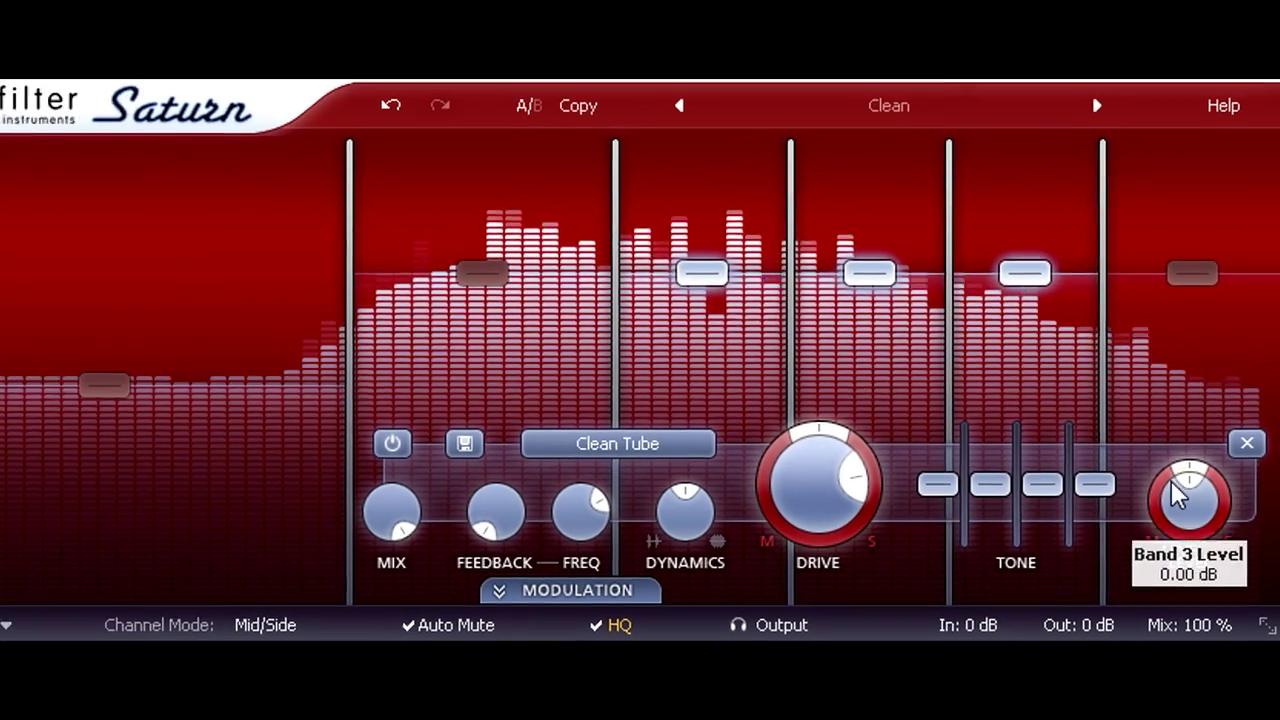
- Shift band 3's mid/side pan toward mid, then back toward side at about 0.589
left_click_drag(1157, 520, 1145, 402)
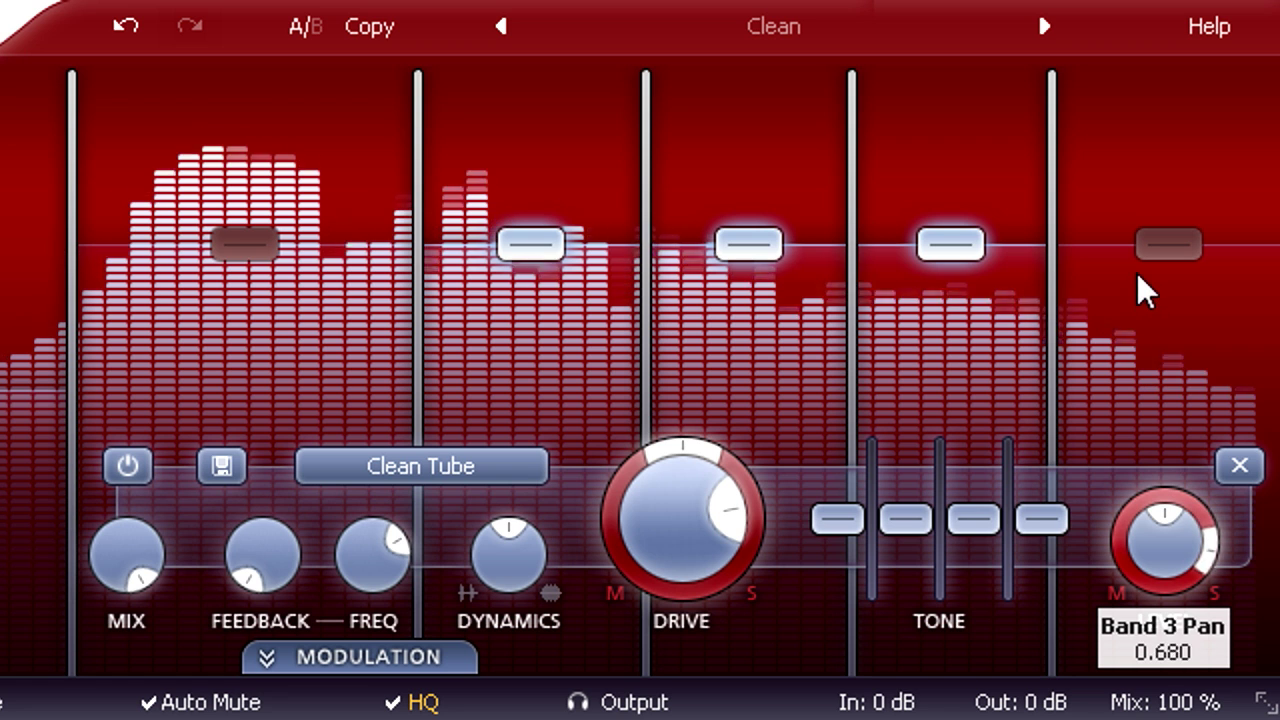
left_click_drag(1137, 273, 1137, 334)
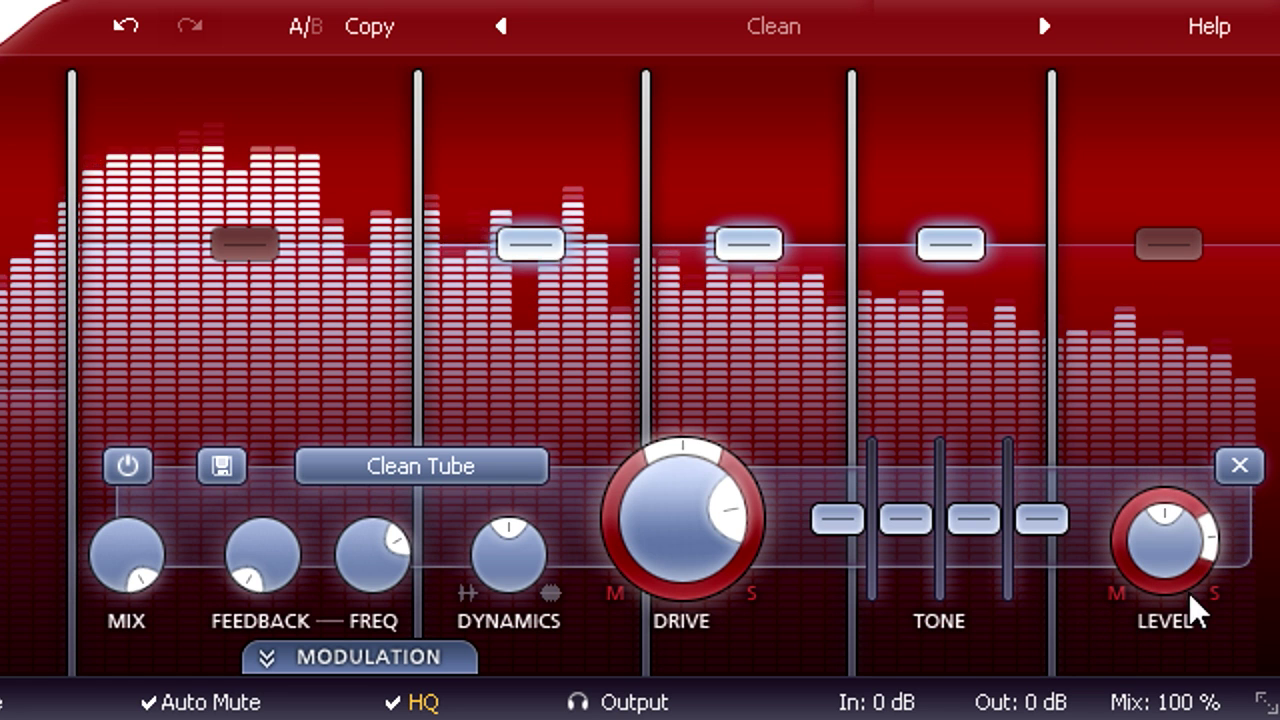
left_click_drag(1133, 547, 1113, 491)
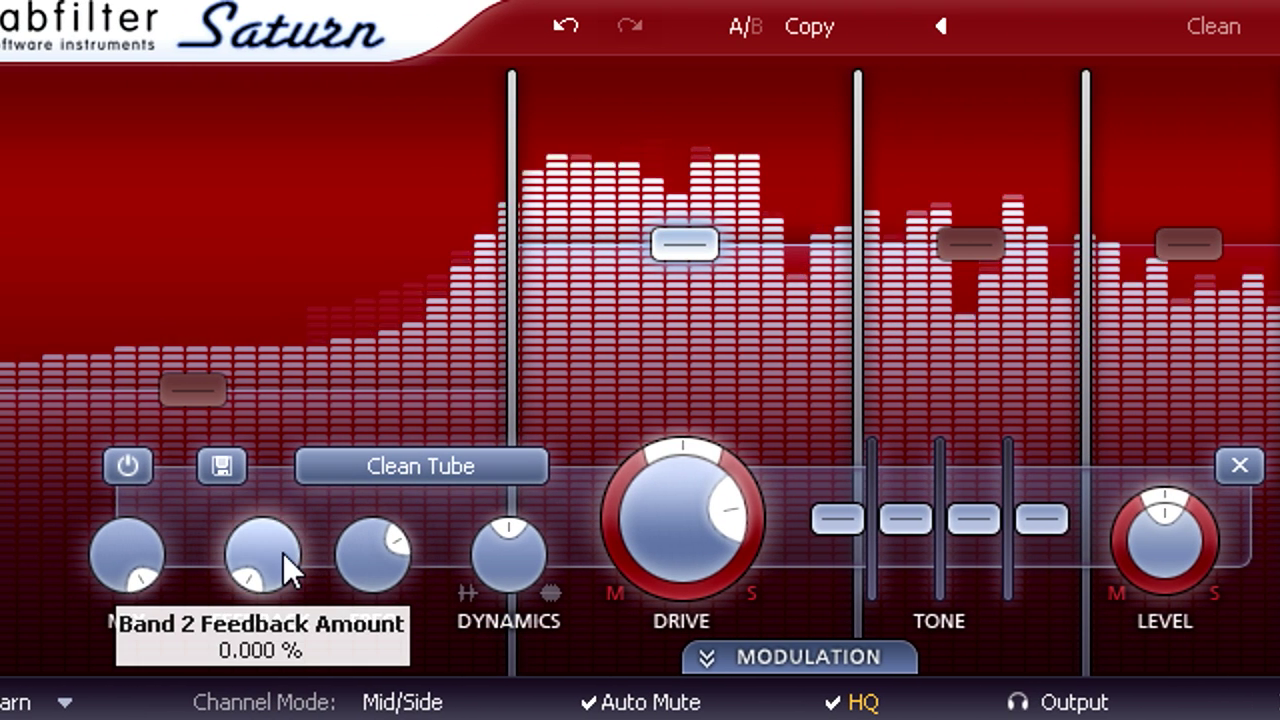
- Give band 2 about 44% feedback and lower its feedback frequency
left_click_drag(283, 553, 303, 35)
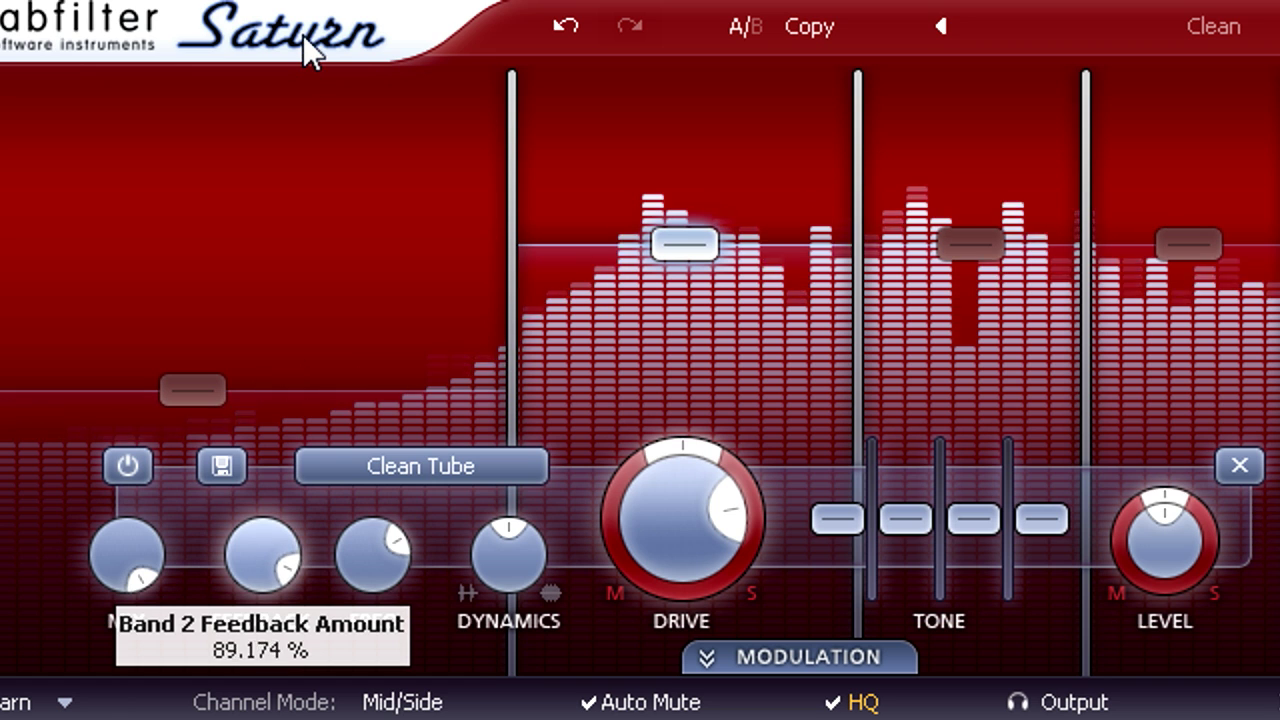
left_click_drag(375, 549, 395, 606)
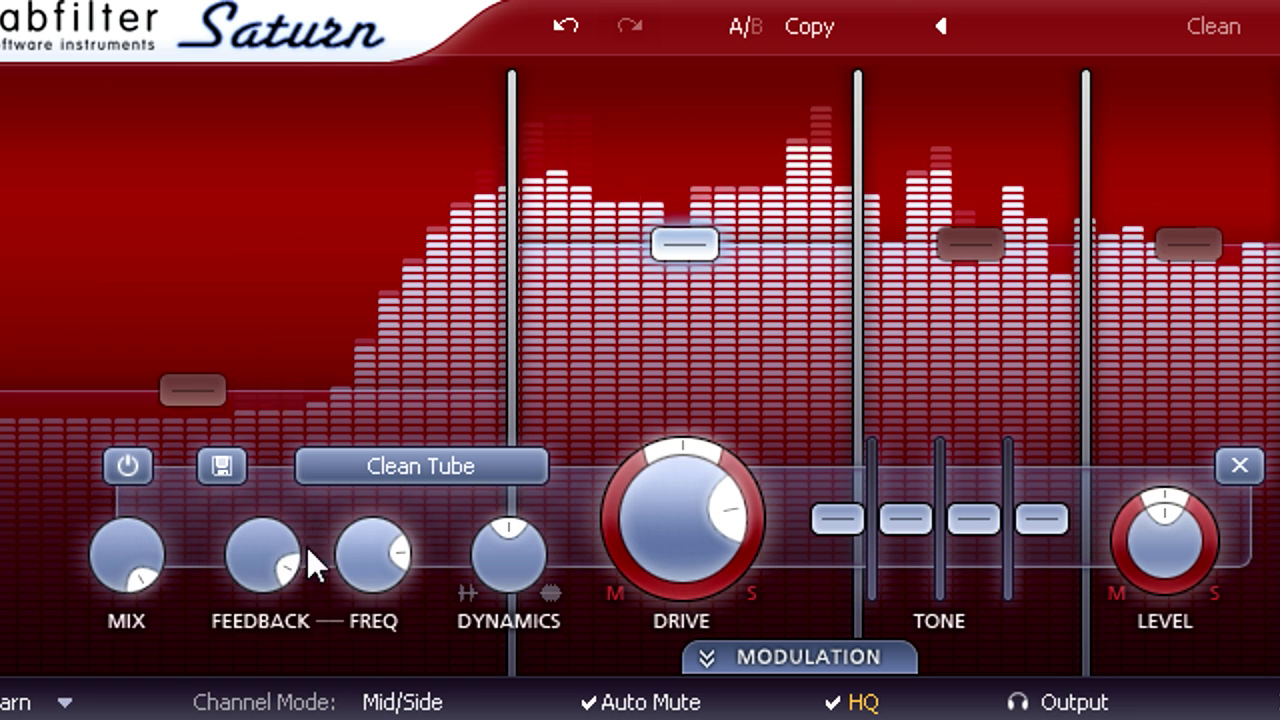
mouse_move(254, 568)
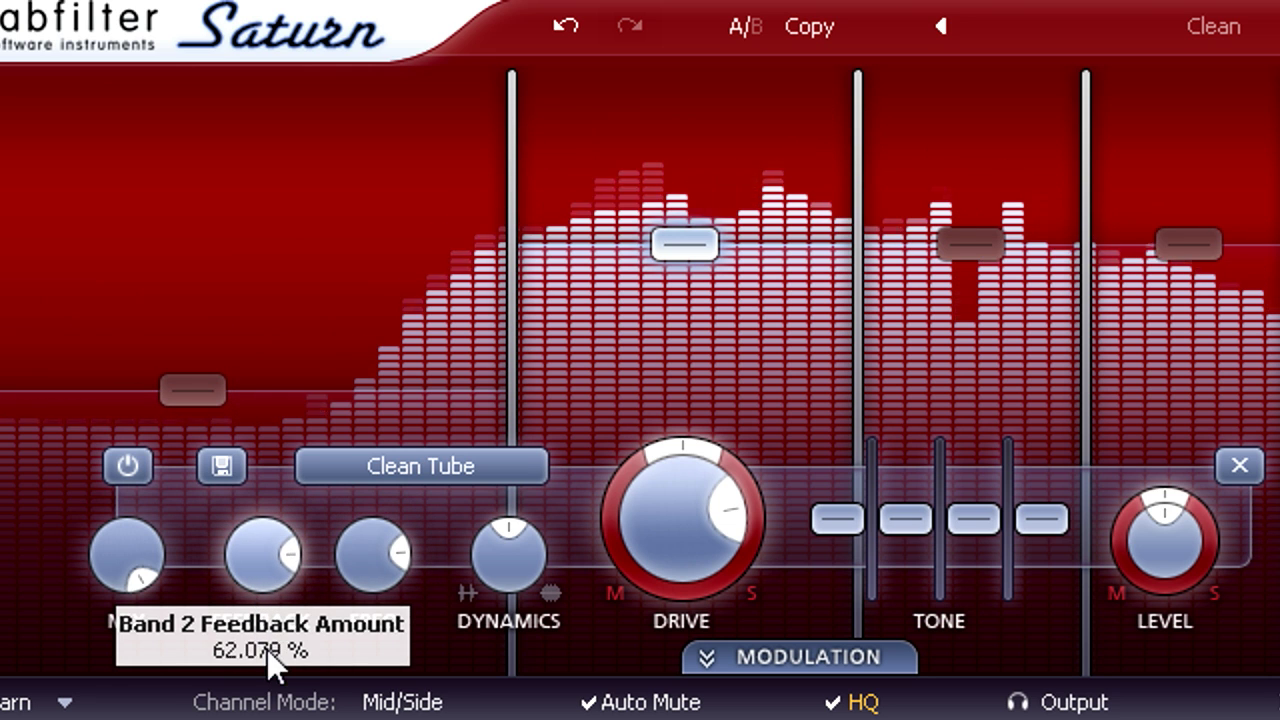
left_click_drag(285, 710, 285, 713)
- Add a new XLFO 1 modulation source and link it to band 2's feedback FREQ knob
left_click(643, 431)
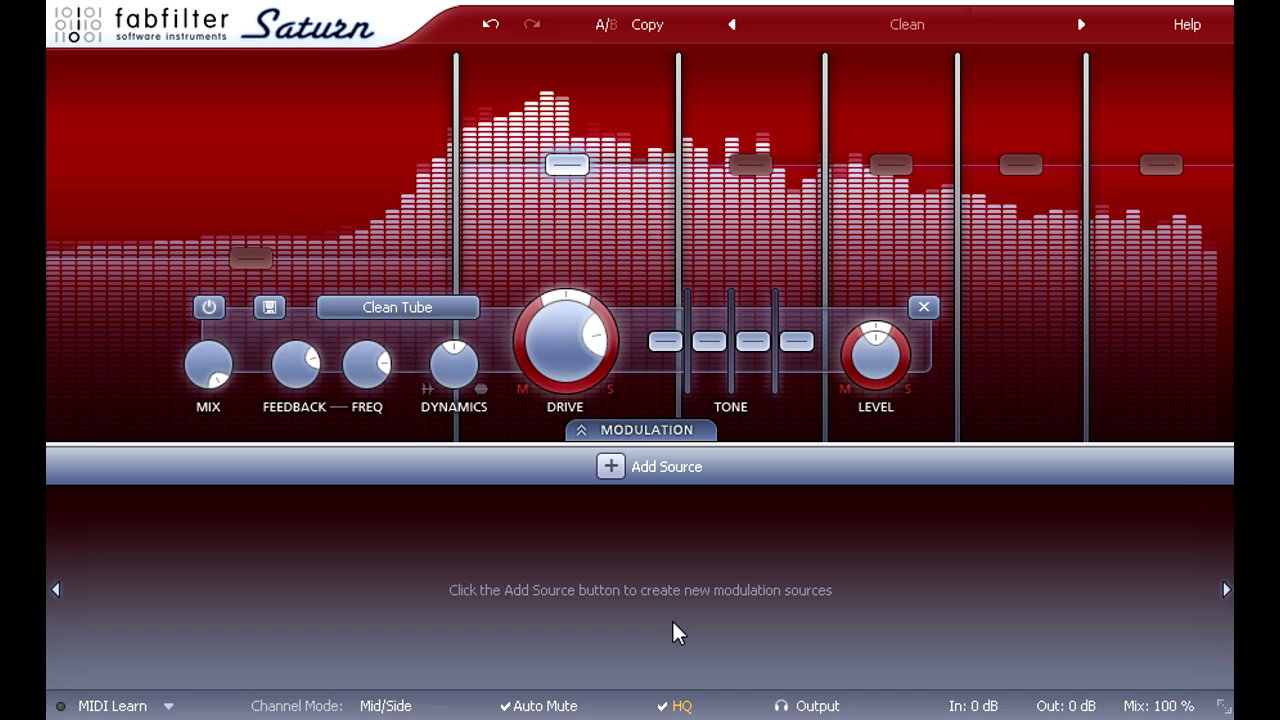
left_click(610, 468)
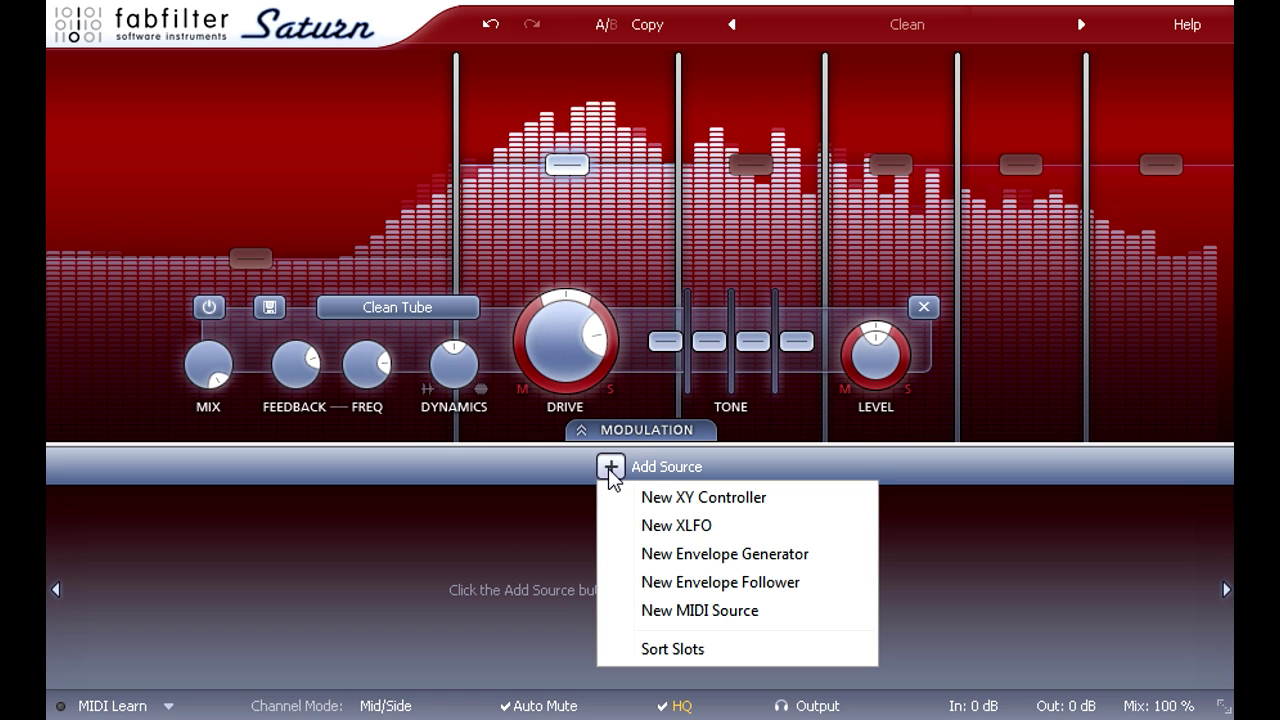
left_click(757, 527)
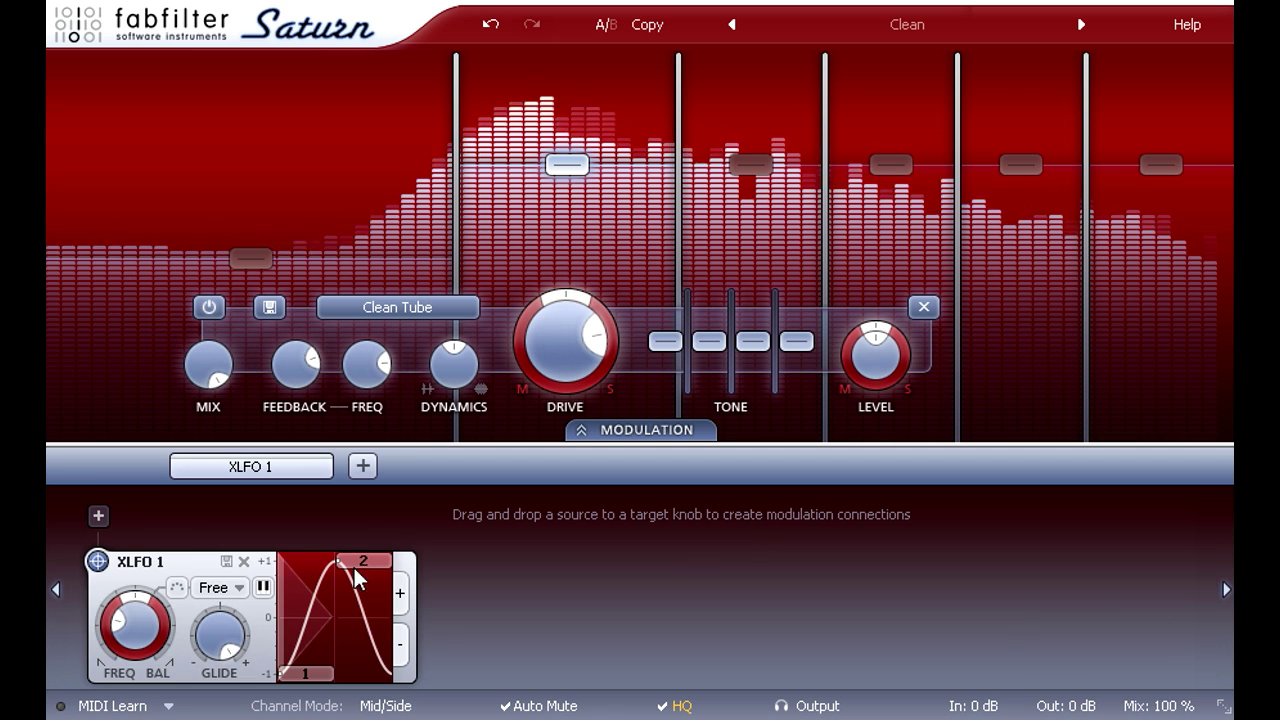
left_click_drag(97, 562, 99, 571)
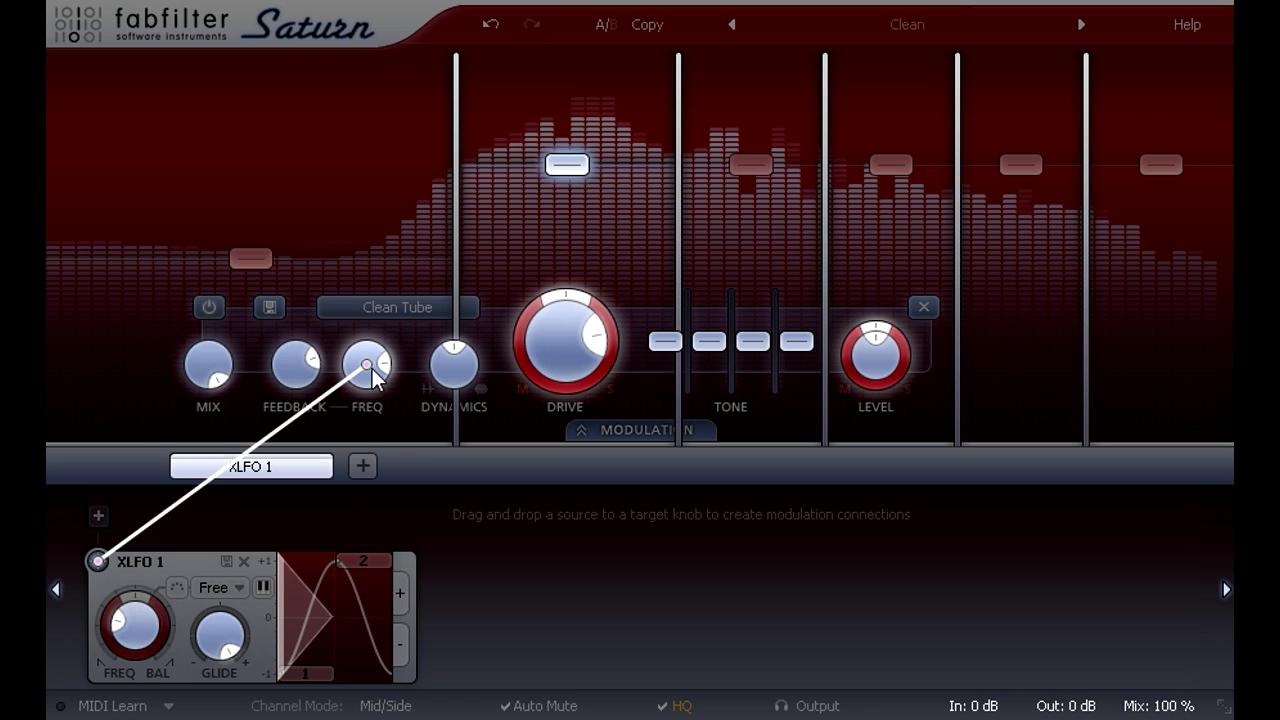
left_click_drag(372, 376, 372, 376)
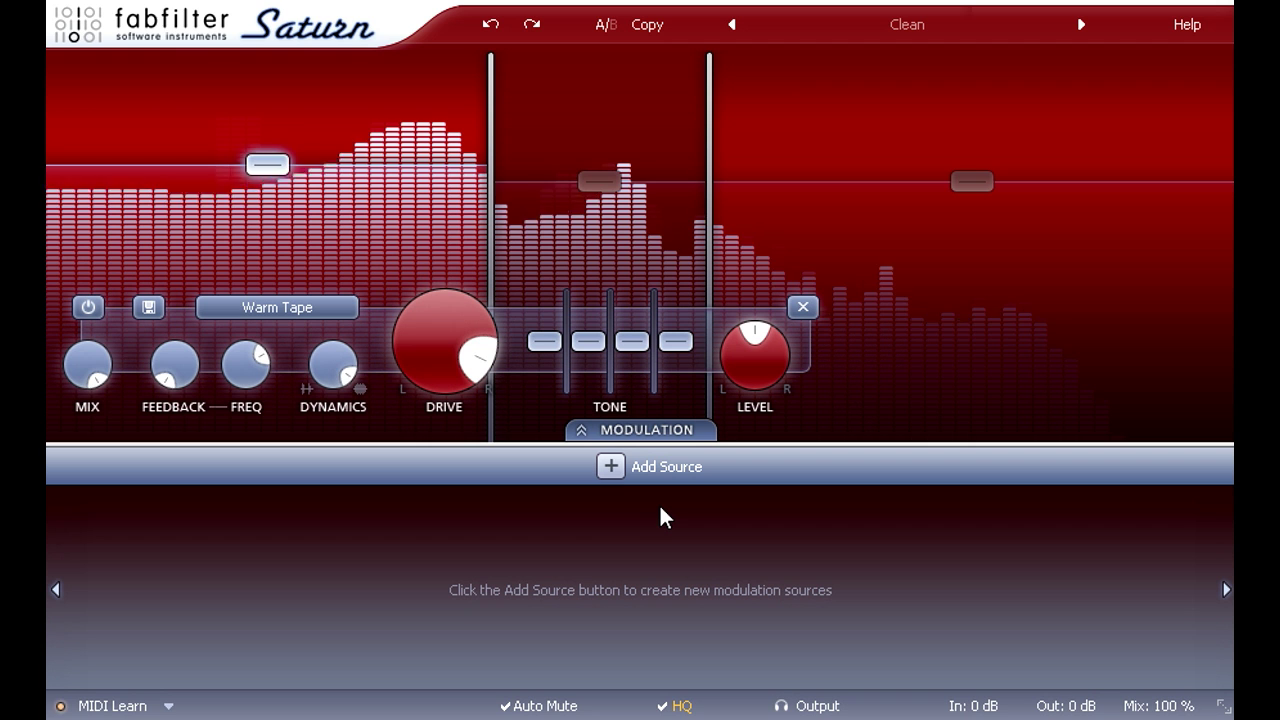
- Add a new XLFO modulating the band 2 crossover divider, with its rate synced to 1/4
left_click(624, 475)
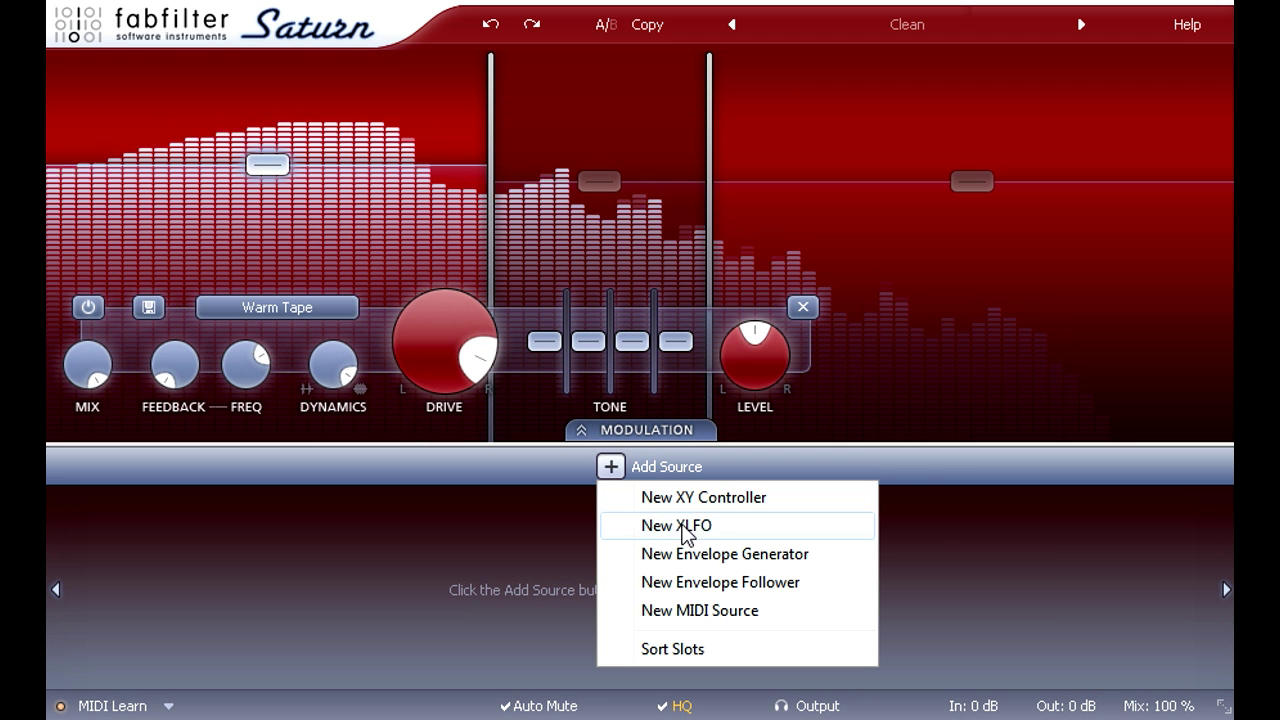
left_click(707, 535)
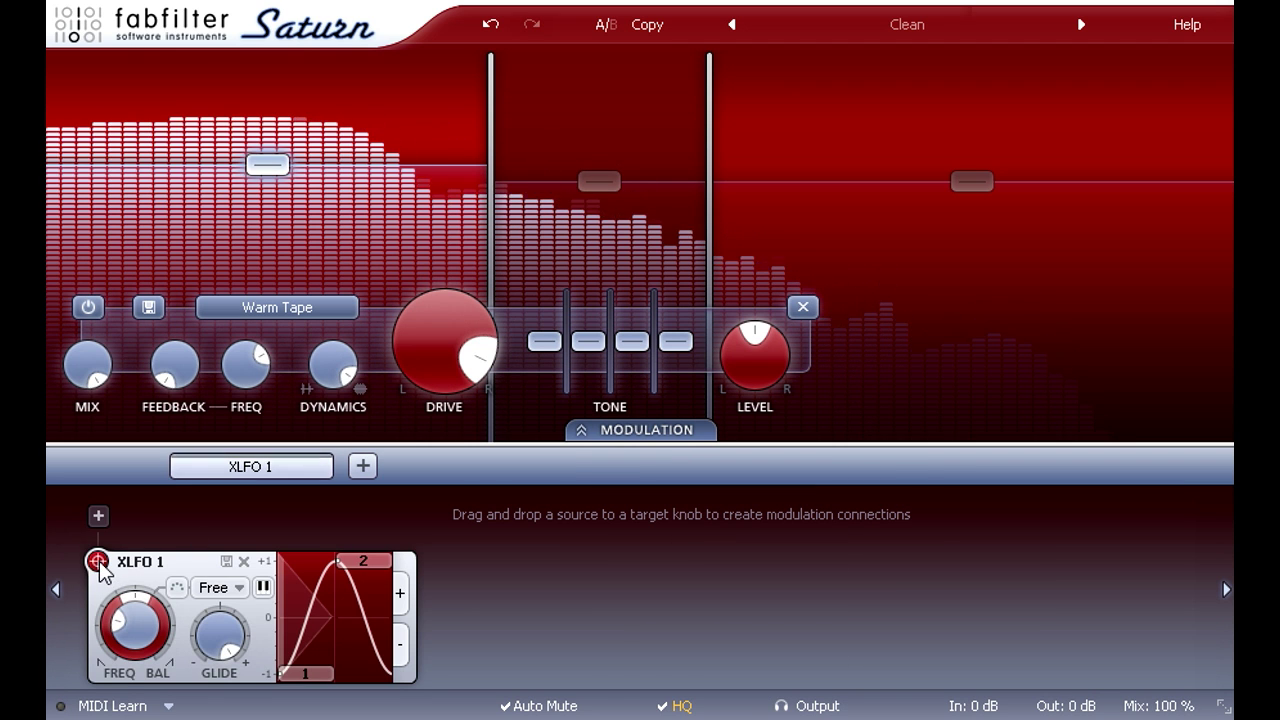
left_click_drag(97, 562, 716, 248)
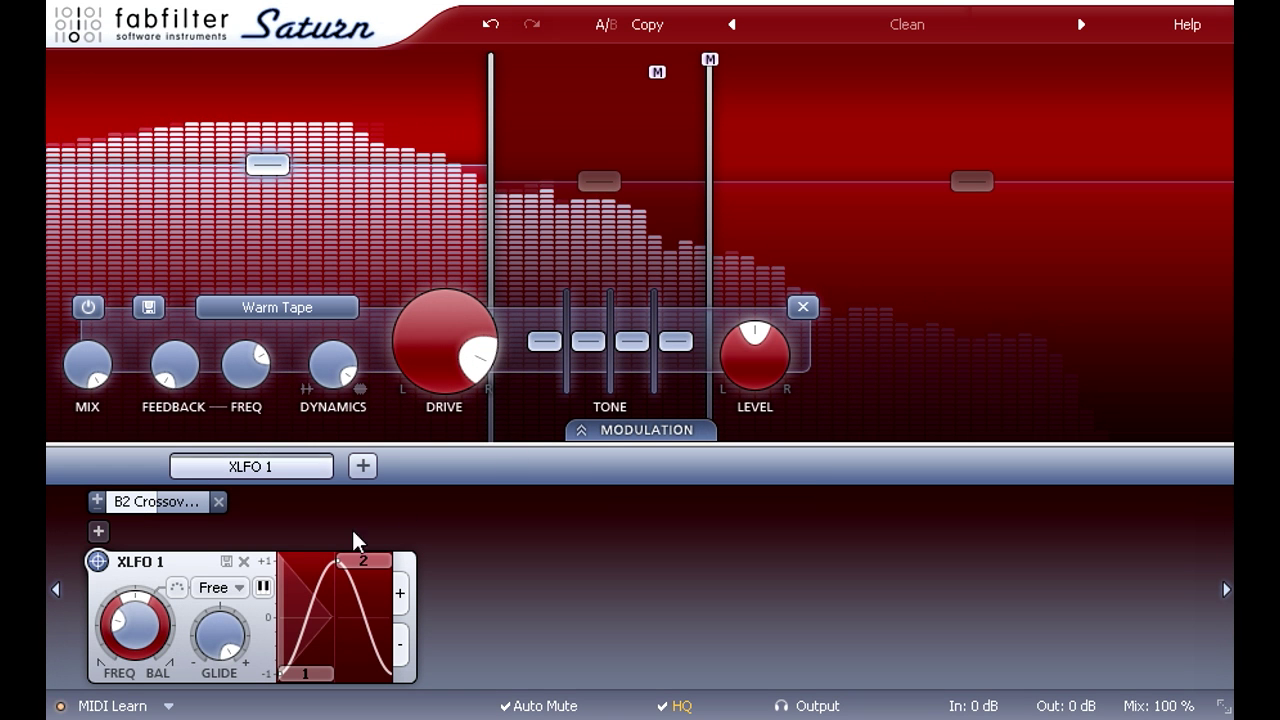
left_click(236, 590)
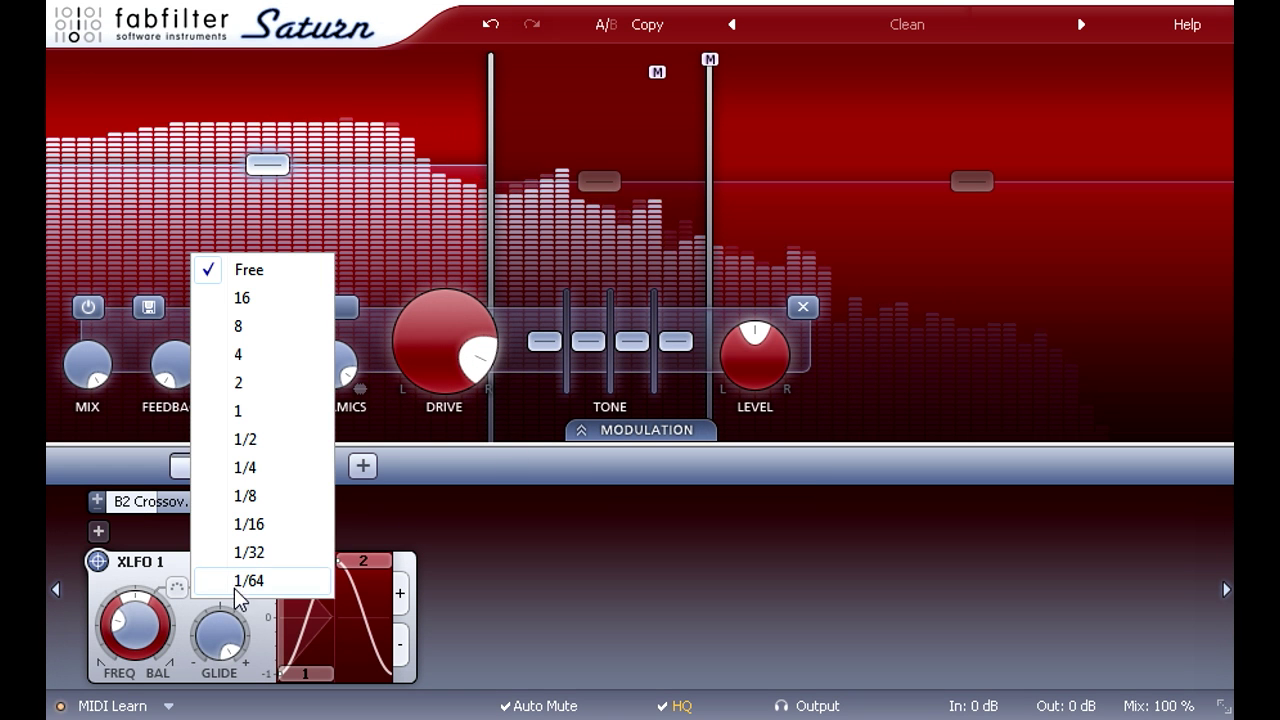
left_click(281, 477)
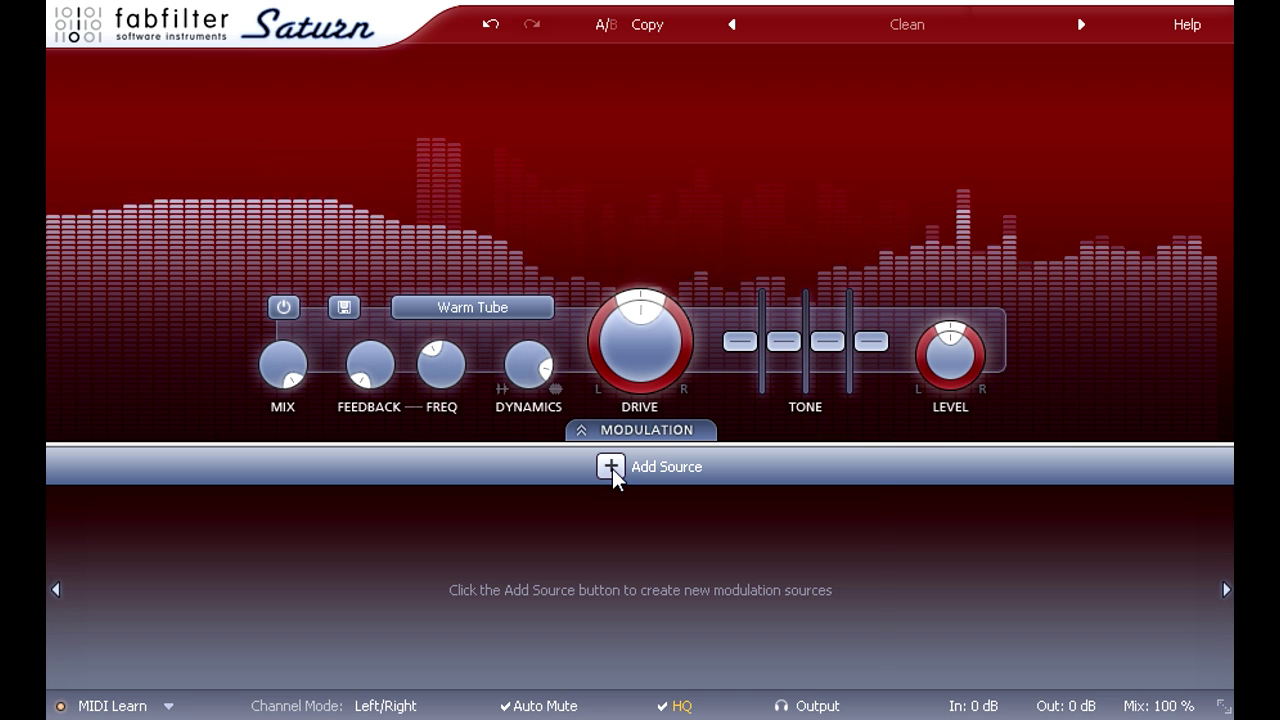
- Add envelope follower EF 1 with shortened attack and release, modulating Band 1 Bass and Drive
left_click(611, 467)
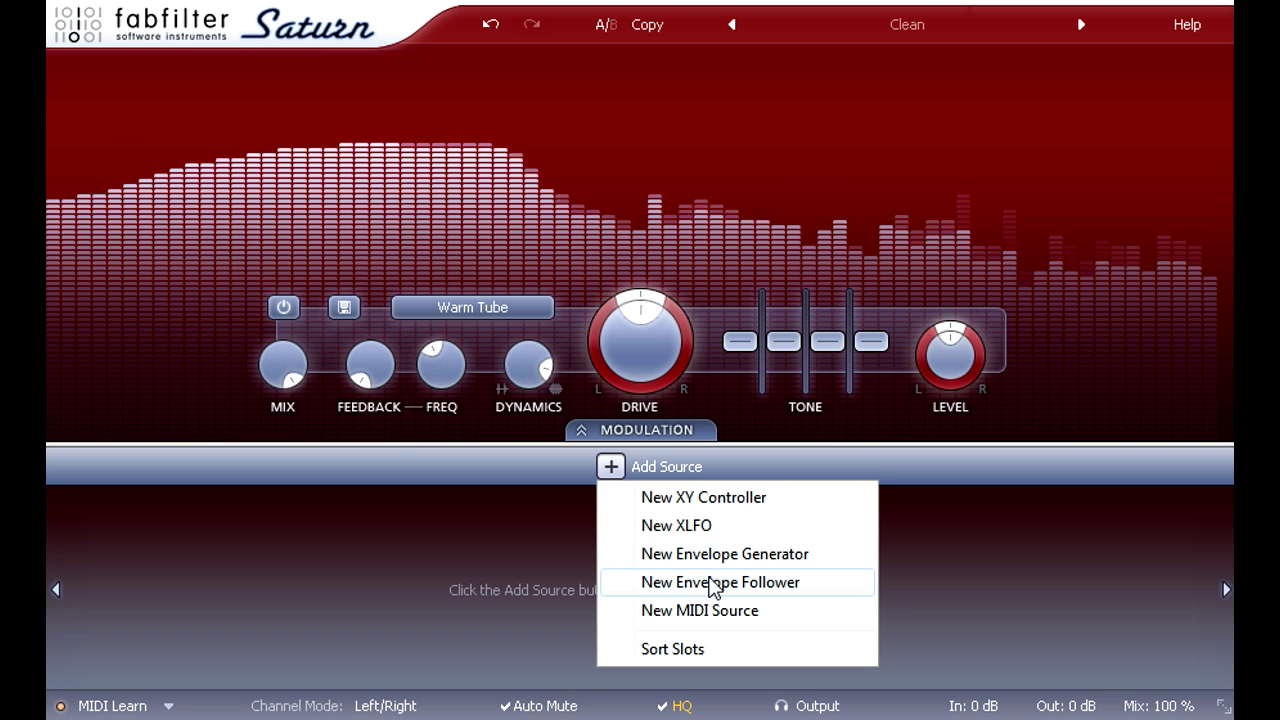
left_click(822, 588)
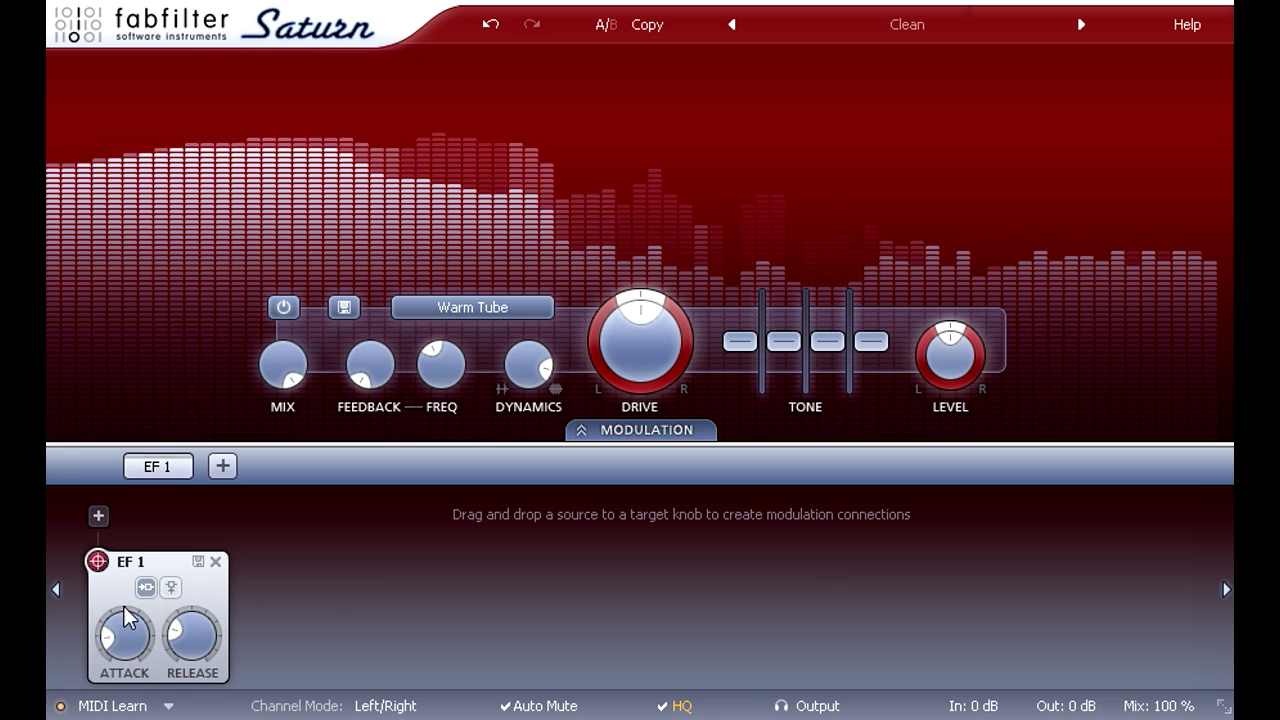
left_click_drag(124, 632, 137, 706)
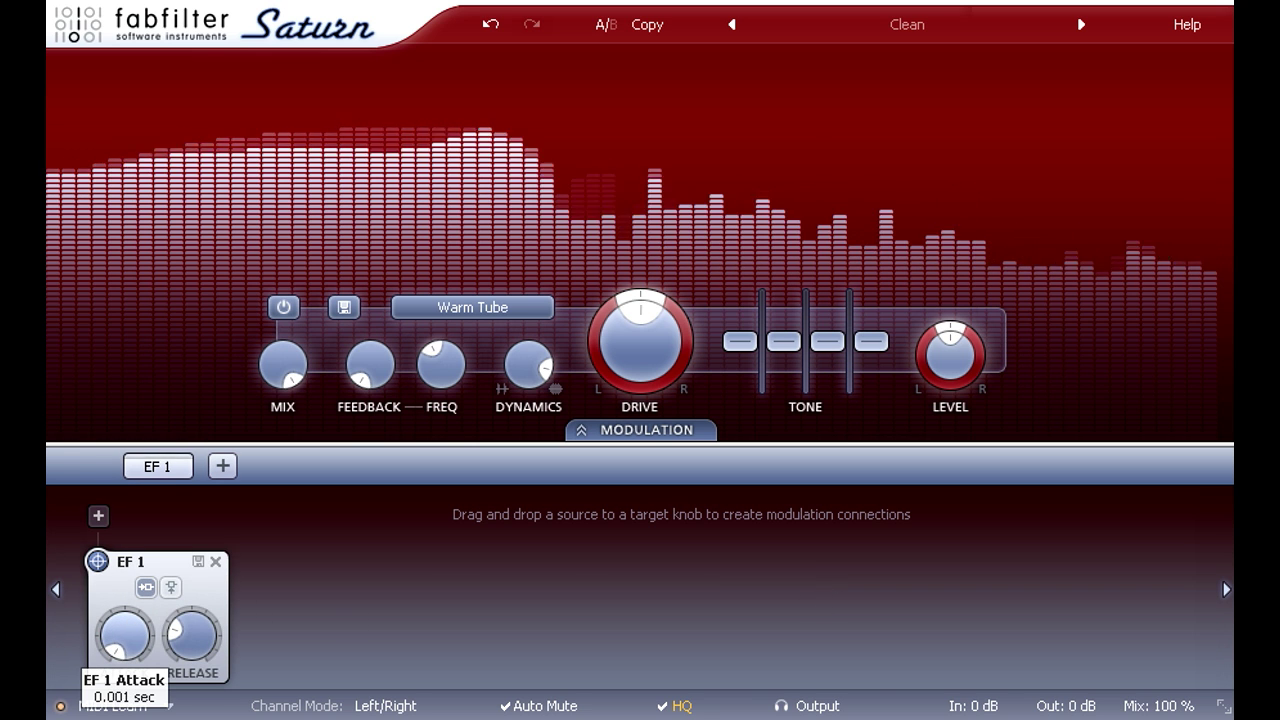
mouse_move(97, 561)
left_mouse_down()
mouse_move(289, 586)
mouse_move(600, 537)
mouse_move(723, 429)
mouse_move(746, 347)
left_mouse_up()
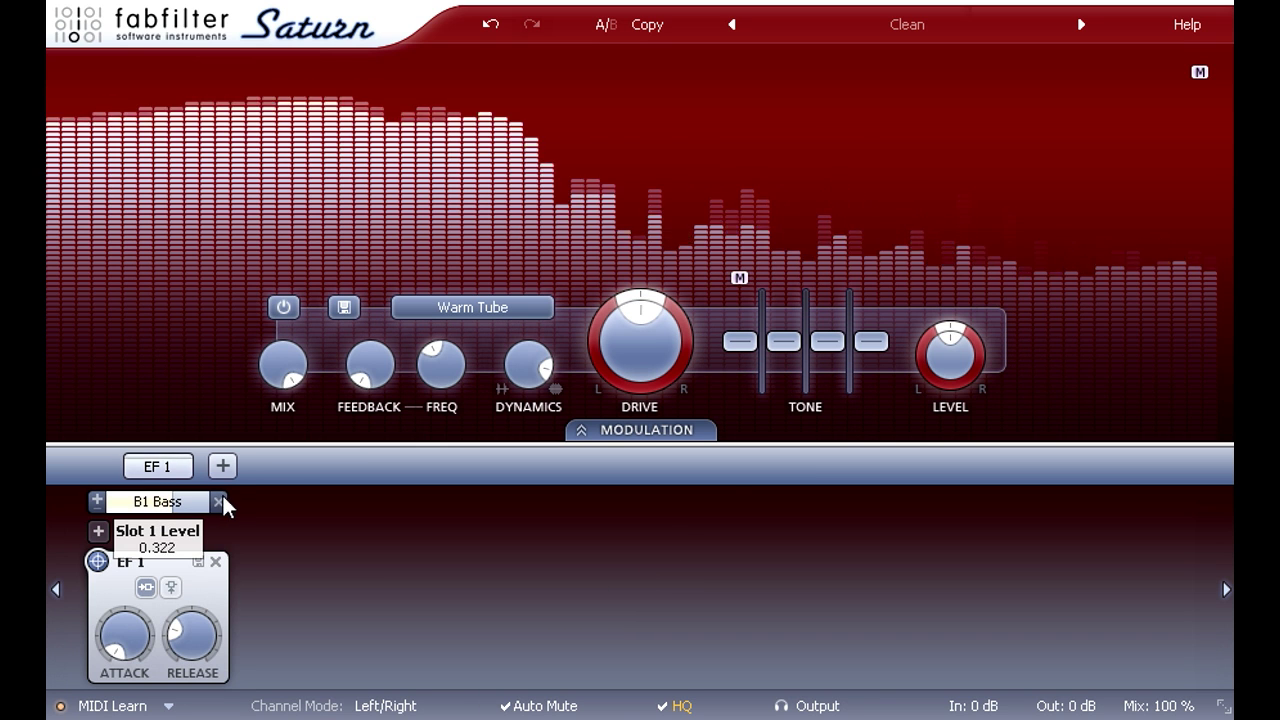
left_click_drag(248, 505, 176, 523)
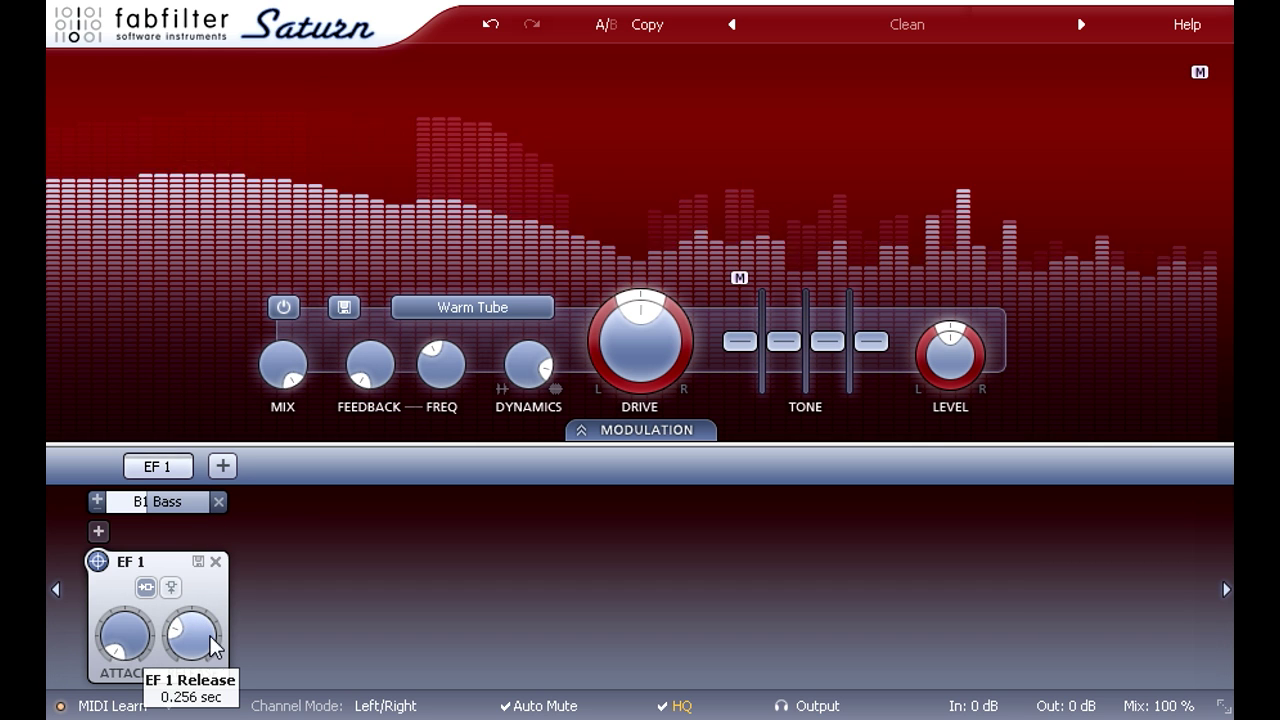
left_click_drag(213, 645, 214, 690)
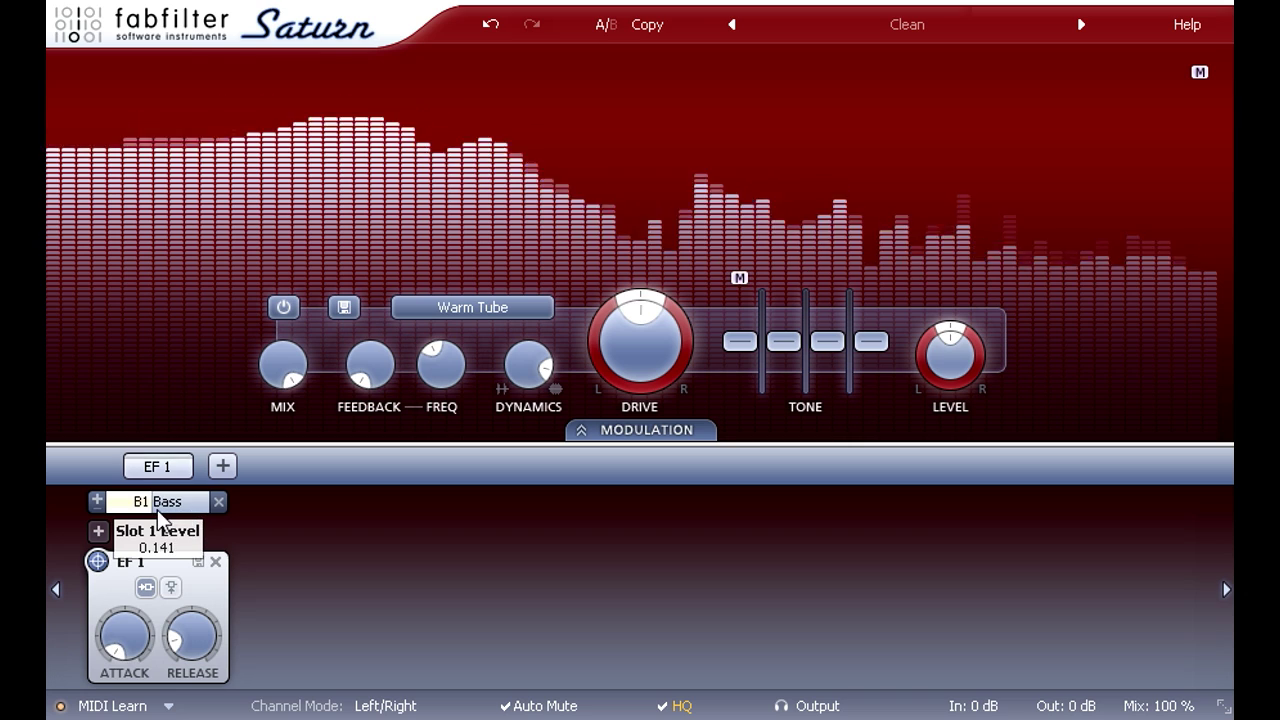
left_click_drag(97, 561, 640, 383)
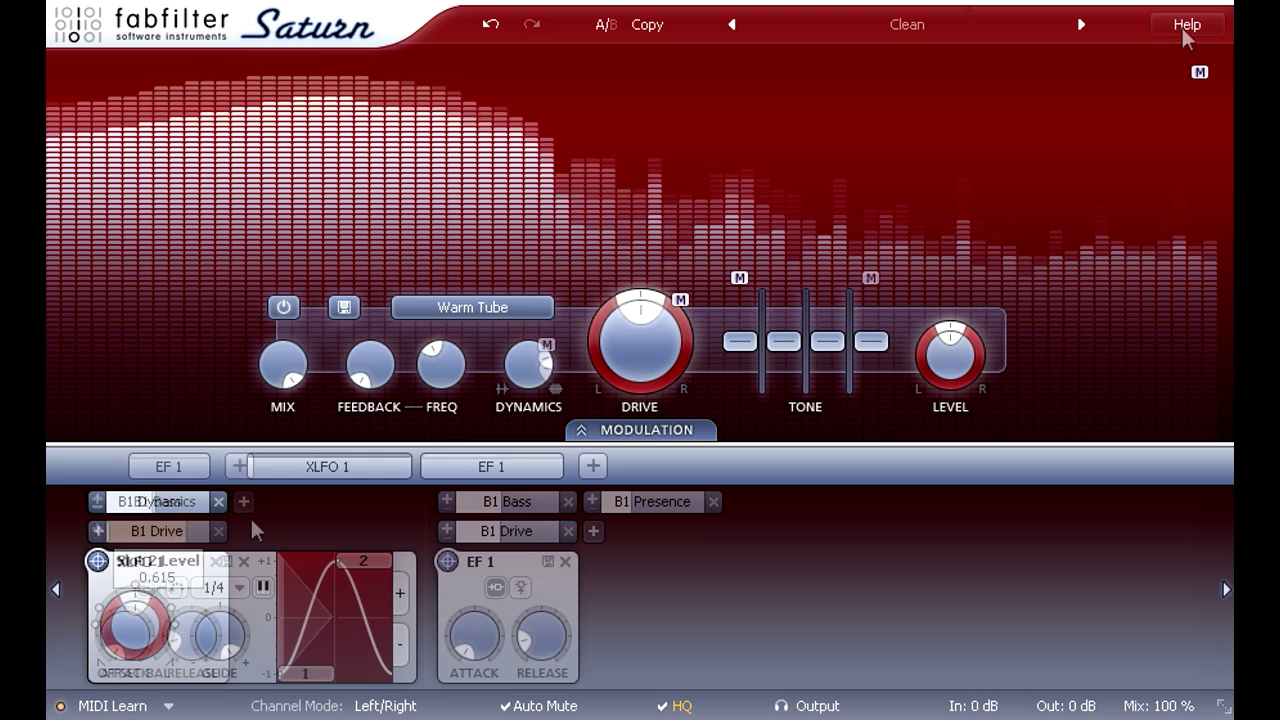
- Enable Show Interactive Help Hints from the Help menu and view a Tone slider's explanation
left_click(1186, 26)
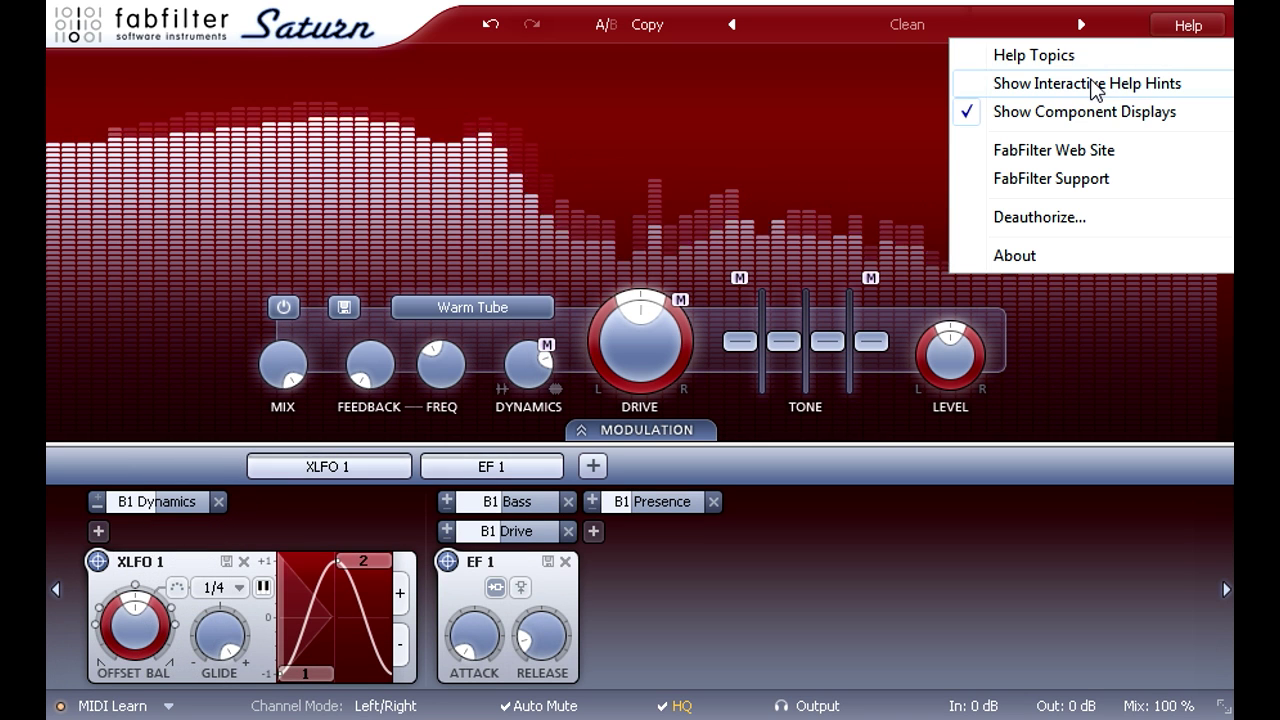
left_click(1138, 86)
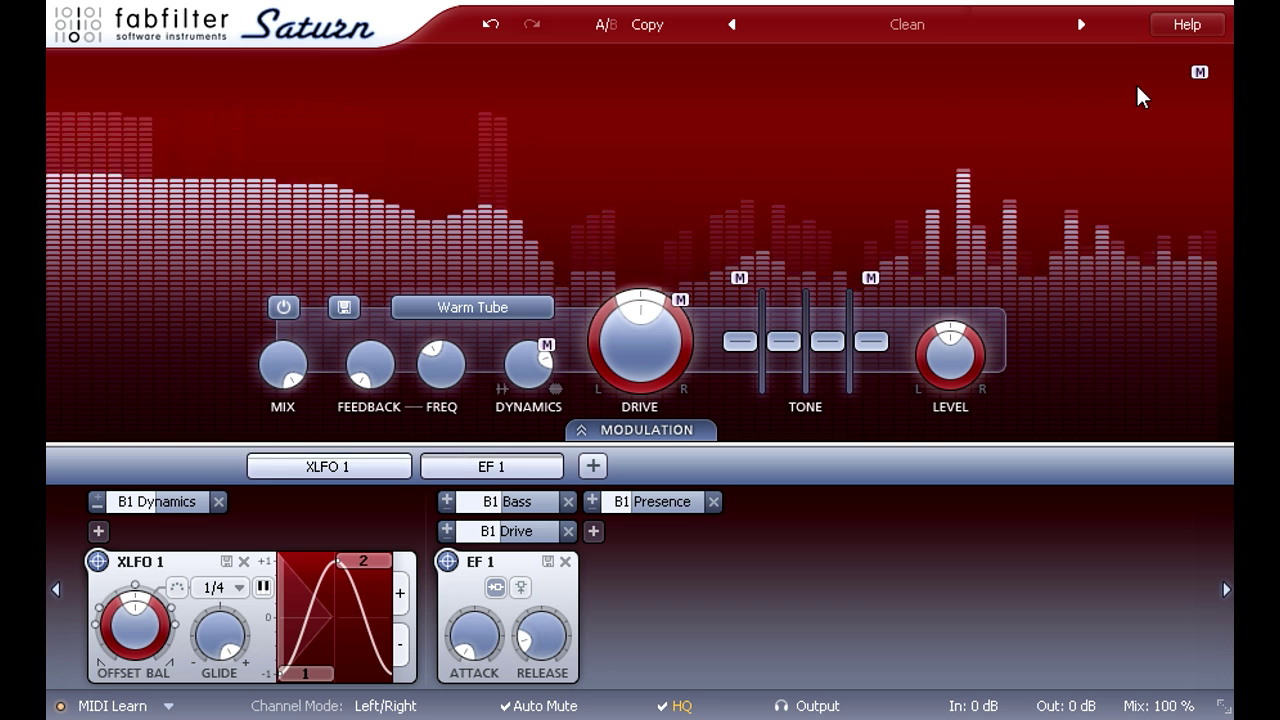
mouse_move(836, 345)
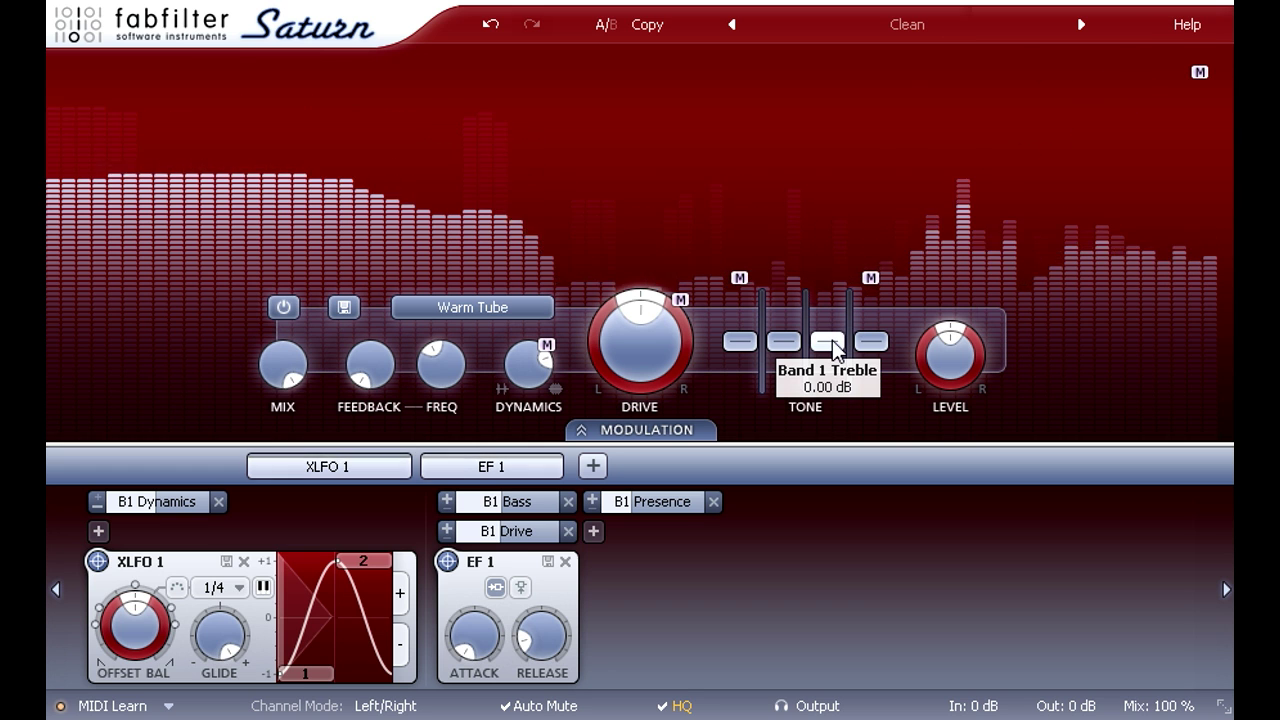